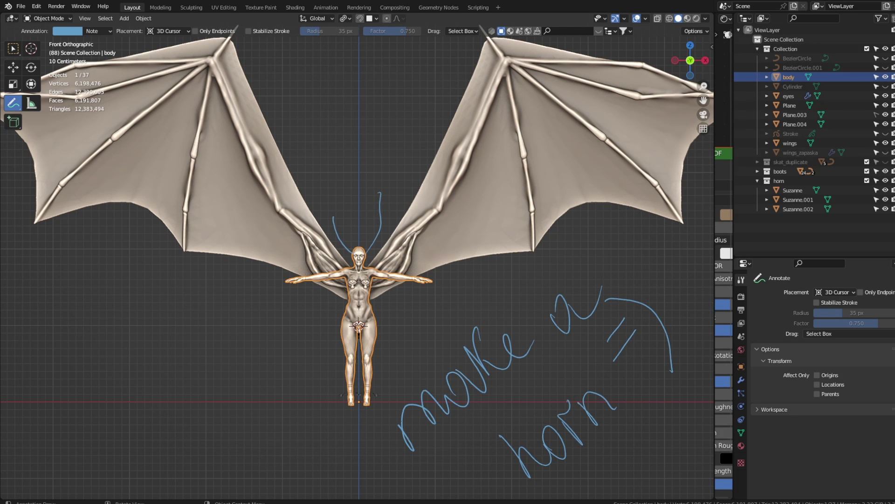
- Zoom in to inspect the winged figure, then erase the handwritten 'make a horn =)' note
scroll(357, 262, "up", 3)
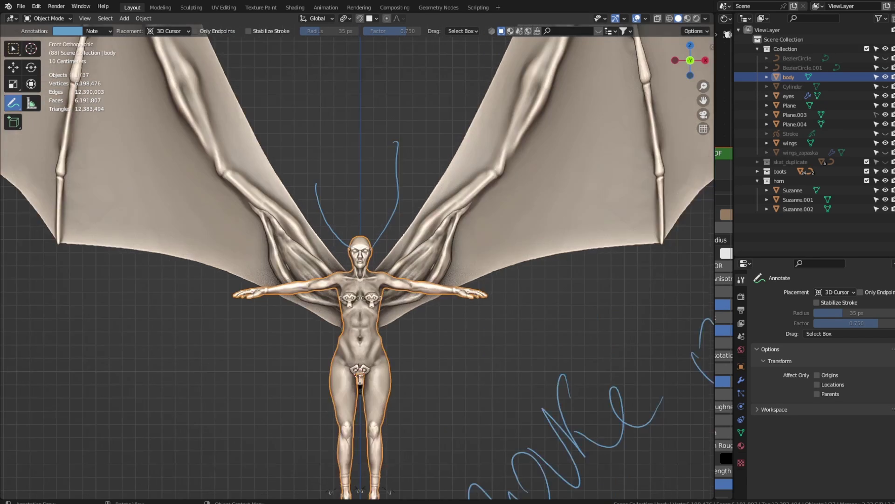
scroll(357, 261, "up", 3)
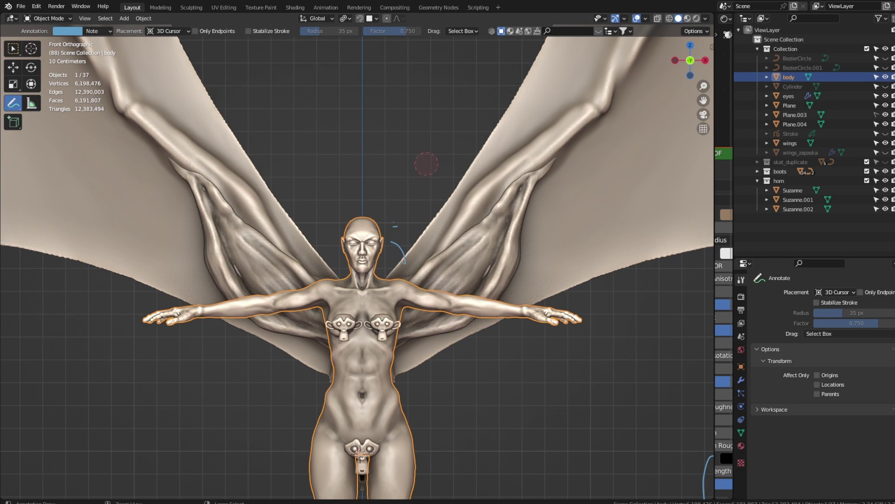
scroll(317, 185, "down", 3)
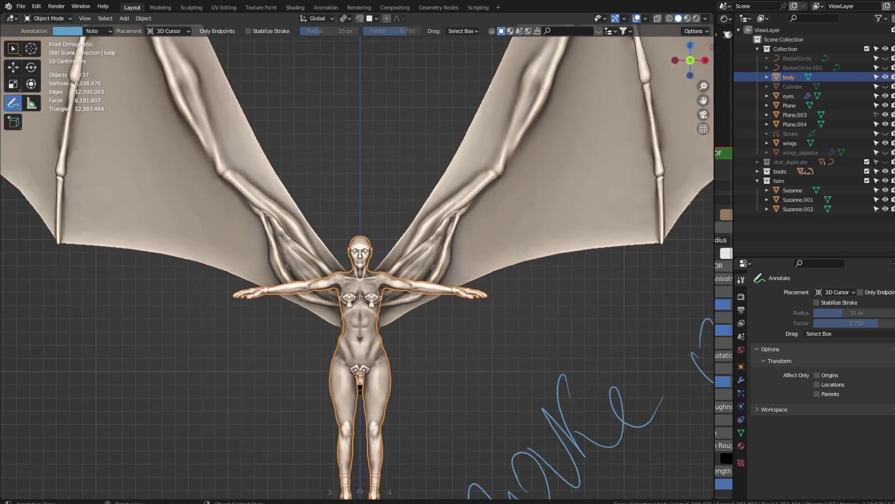
scroll(317, 185, "down", 2)
scroll(317, 185, "down", 2)
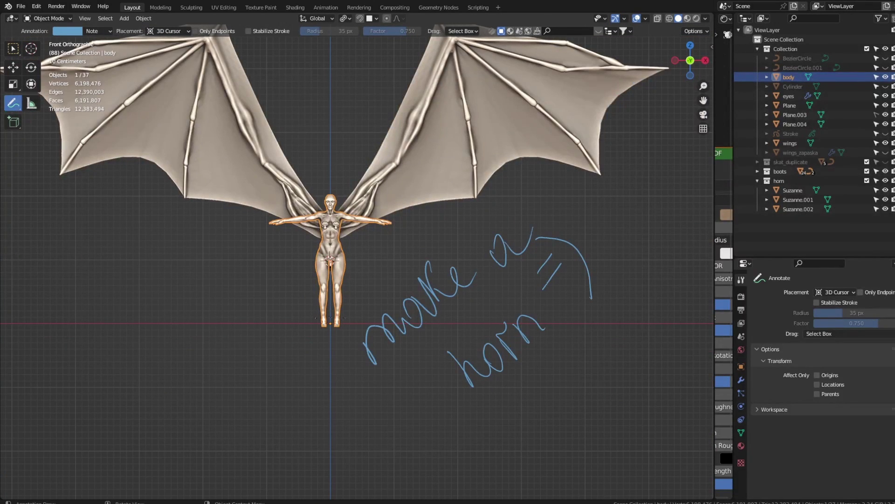
left_click_drag(392, 326, 445, 263, "ctrl")
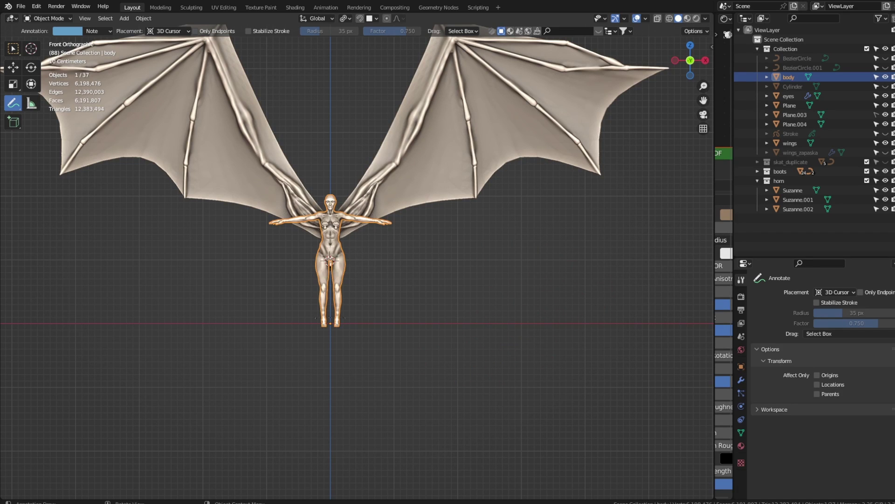
- Snap the 3D cursor to the world origin and recentre the view on the figure
key("w")
key("shift+s")
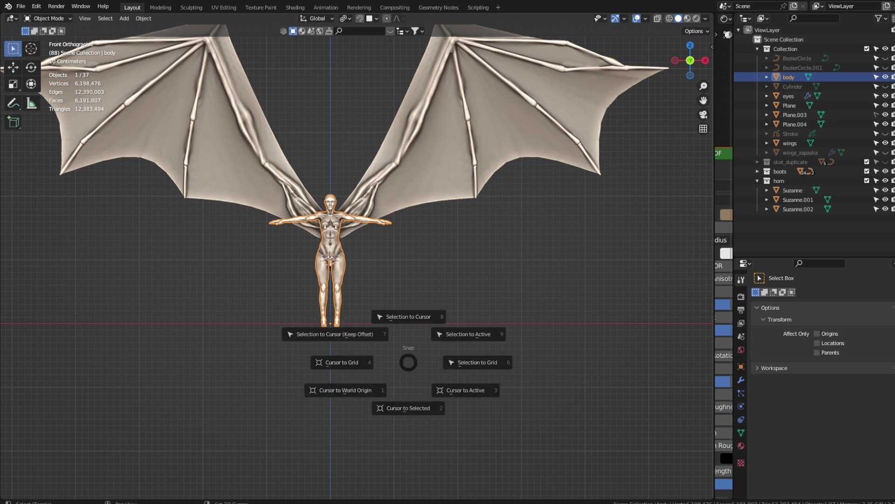
left_click(334, 395)
scroll(353, 266, "down", 1)
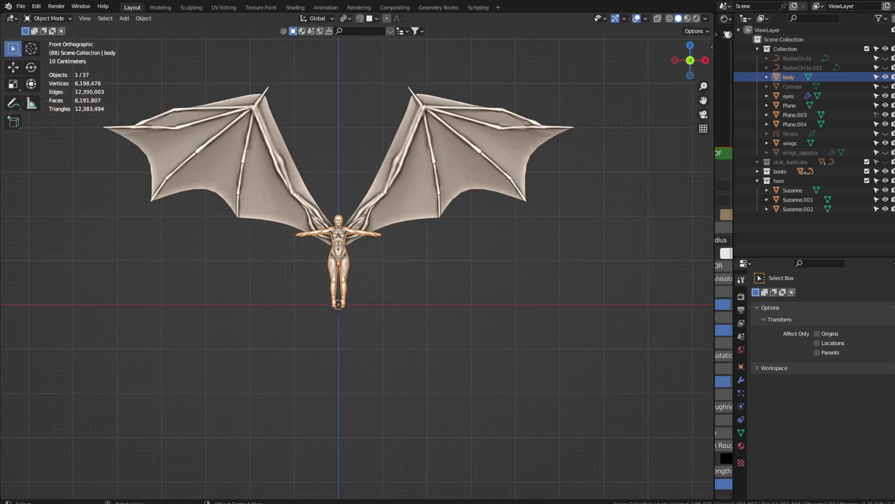
scroll(354, 266, "up", 4)
middle_click_drag(353, 266, 421, 262, "shift")
- Add a cylinder rotated 90° on X, scaled to 0.565 and isolated in local view
key("shift+a")
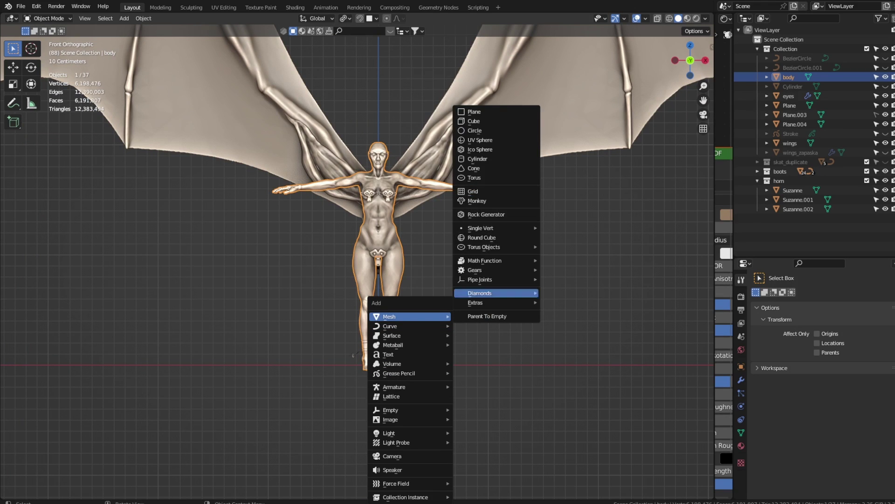
mouse_move(409, 316)
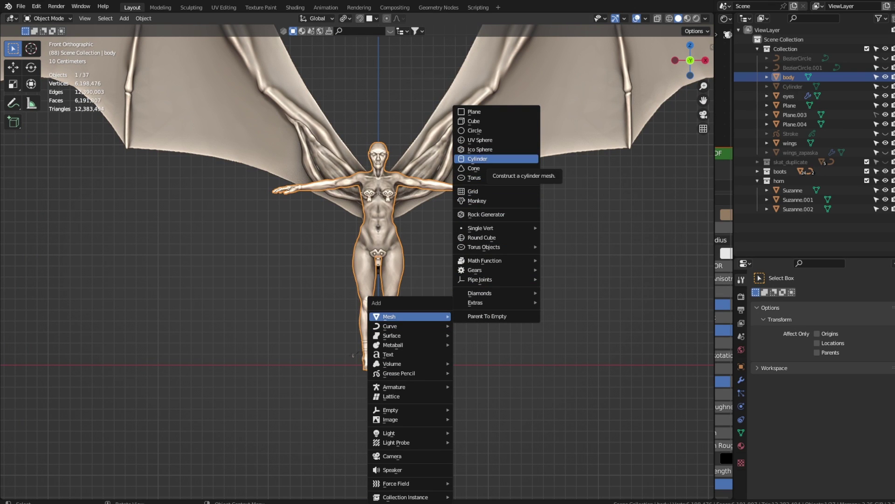
left_click(478, 159)
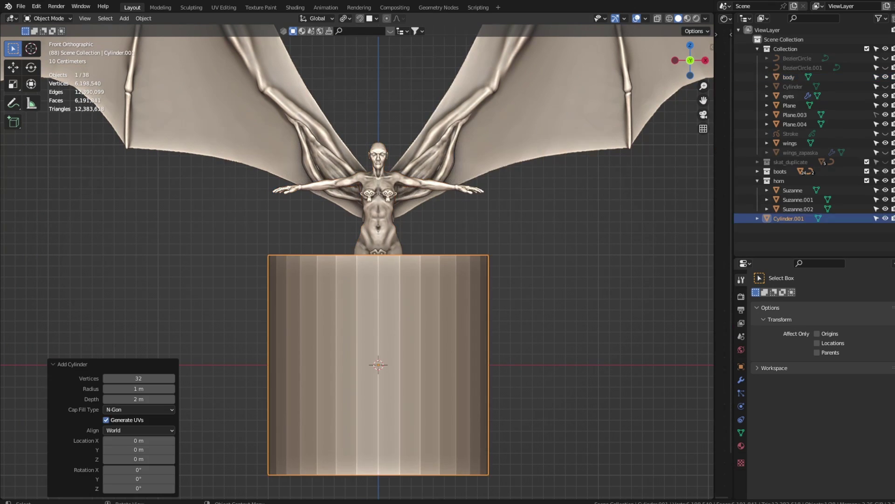
type("rx")
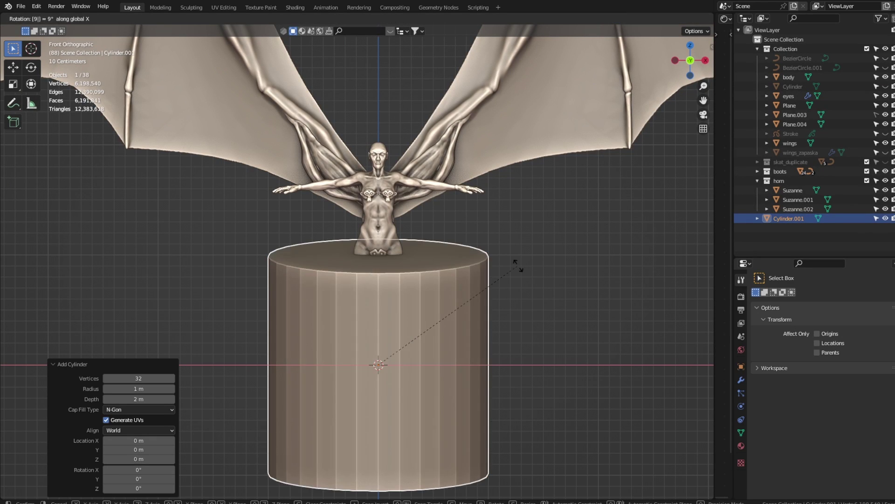
type("90")
key("Return")
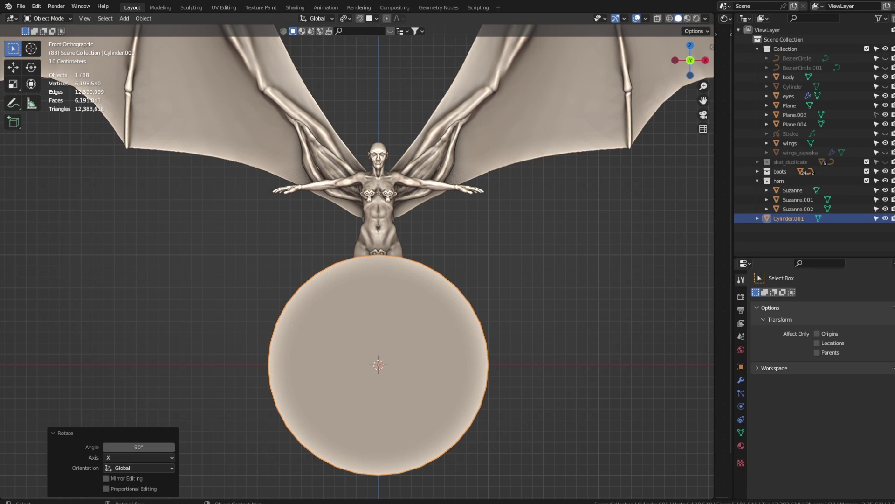
key("KP_Divide")
key("s")
left_click(490, 292)
scroll(357, 261, "down", 4)
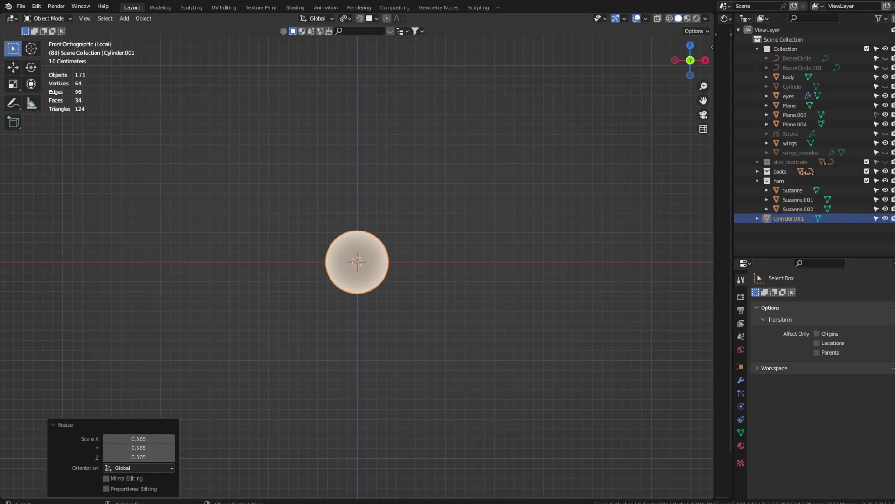
scroll(357, 261, "up", 2)
scroll(357, 261, "up", 2)
left_click(48, 18)
- Enter Sculpt Mode, voxel-remesh the cylinder to about 50,000 vertices and enable X symmetry
left_click(47, 50)
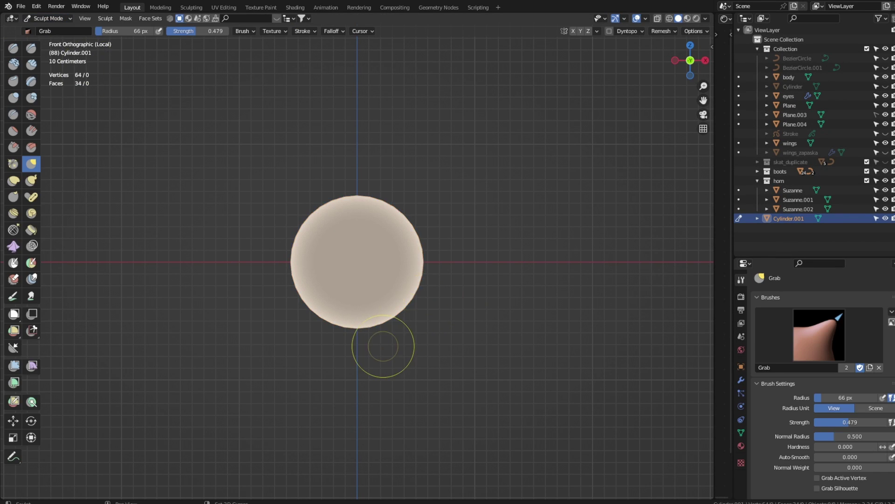
key("r")
key("Escape")
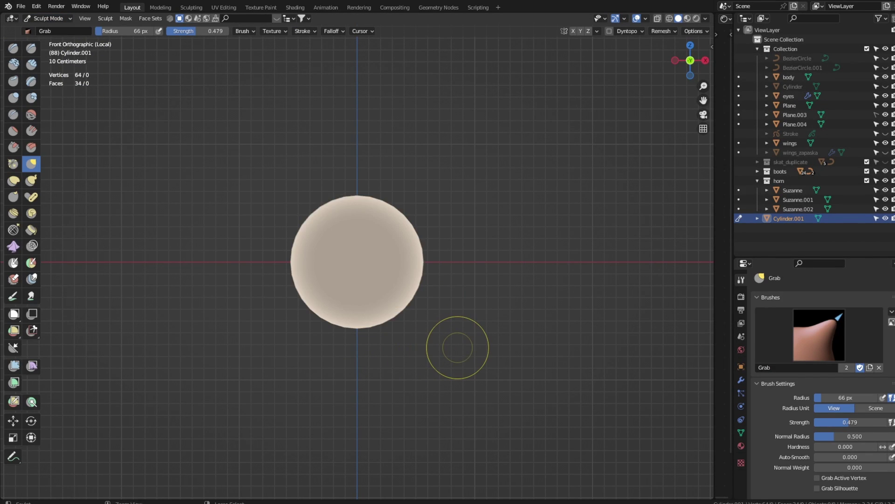
key("ctrl+r")
left_click(573, 31)
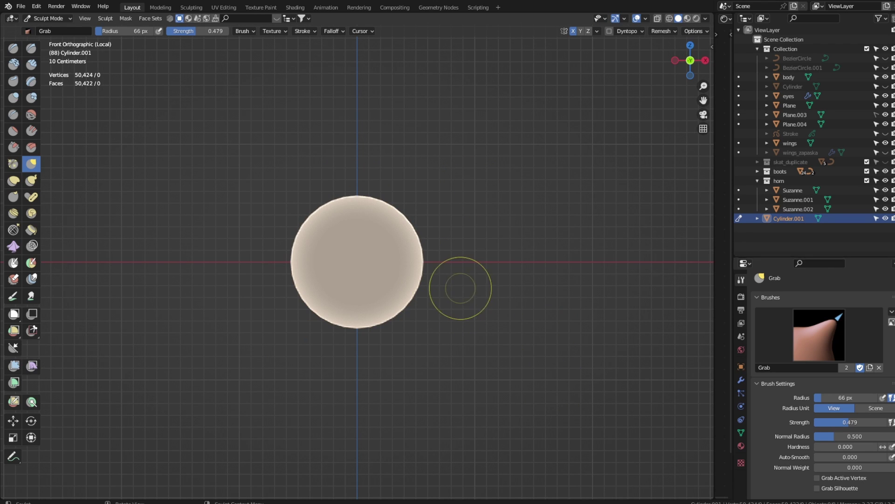
- With a larger Grab brush, pull the cylinder's sides and corners outward into a diamond
key("f")
left_click(476, 261)
left_click_drag(415, 262, 454, 264)
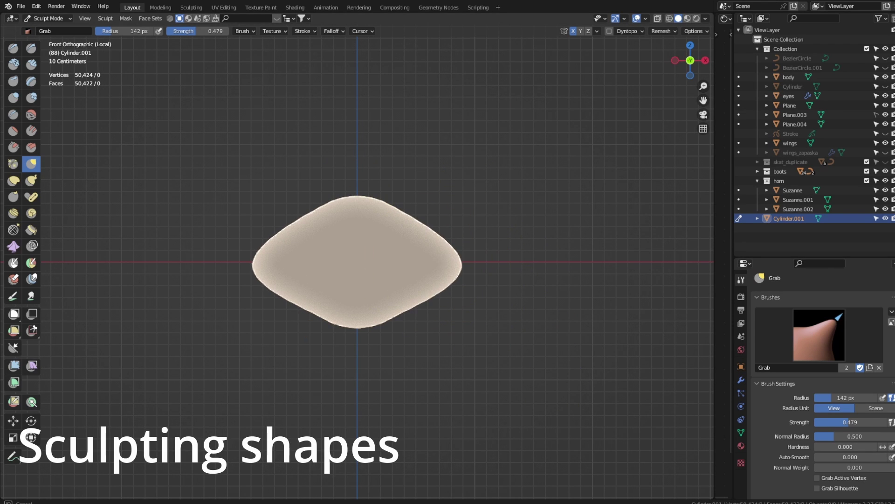
middle_click_drag(490, 210, 574, 270)
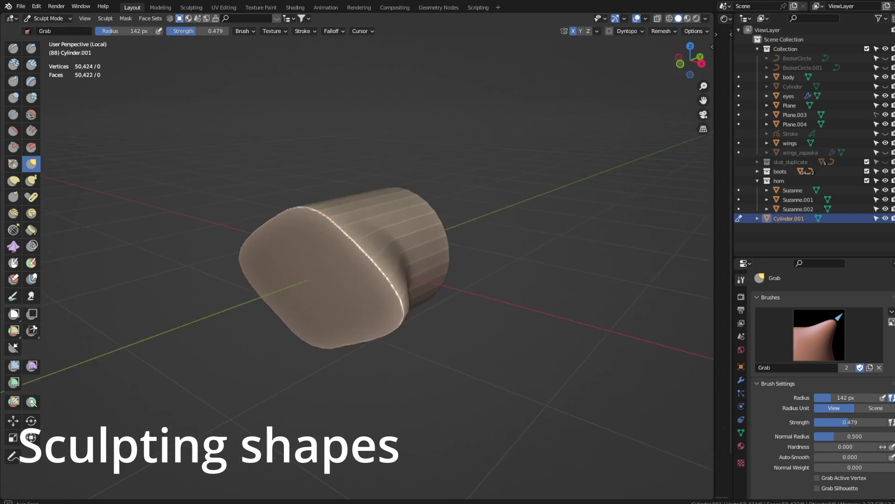
left_click_drag(427, 259, 394, 240)
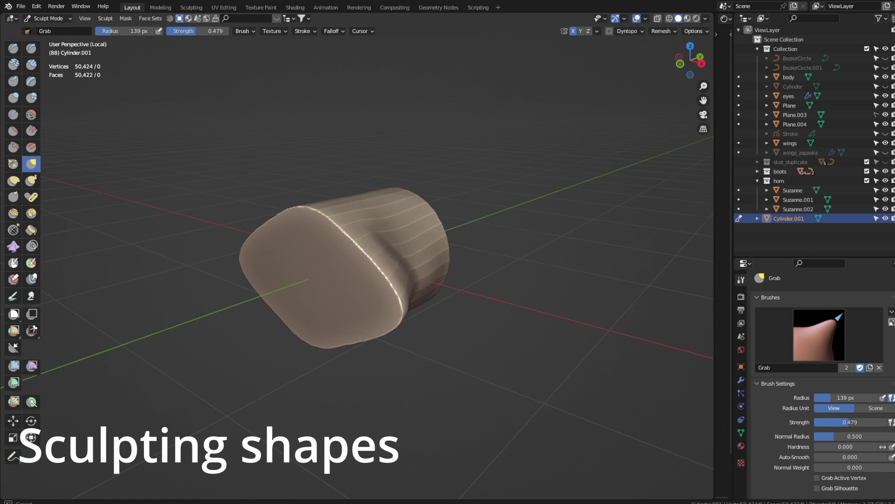
key("KP_3")
left_click_drag(299, 198, 256, 177)
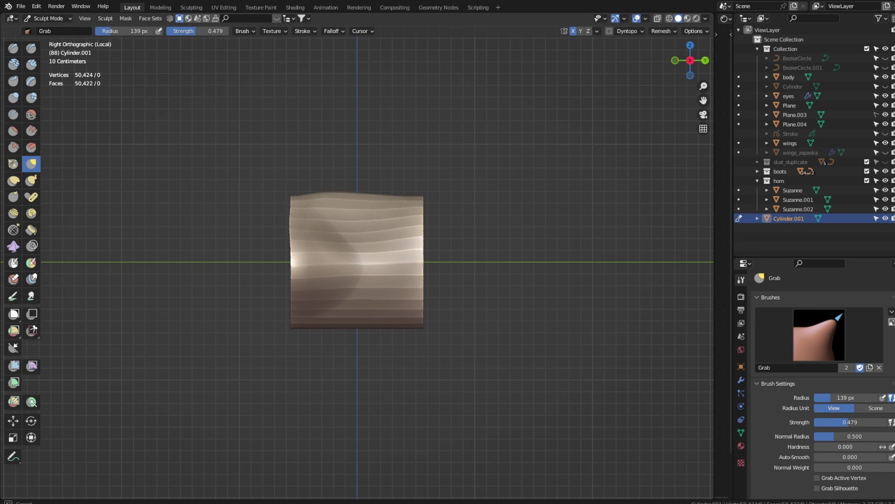
middle_click_drag(300, 300, 320, 280)
key("KP_3")
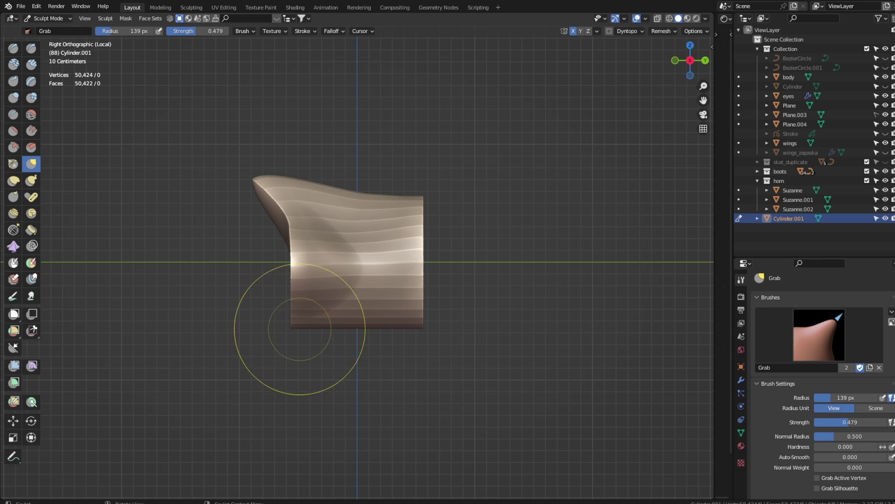
left_click_drag(296, 329, 265, 340)
- Stretch the back end cap into a wider diamond and reshape the top and right lobe
key("ctrl+KP_1")
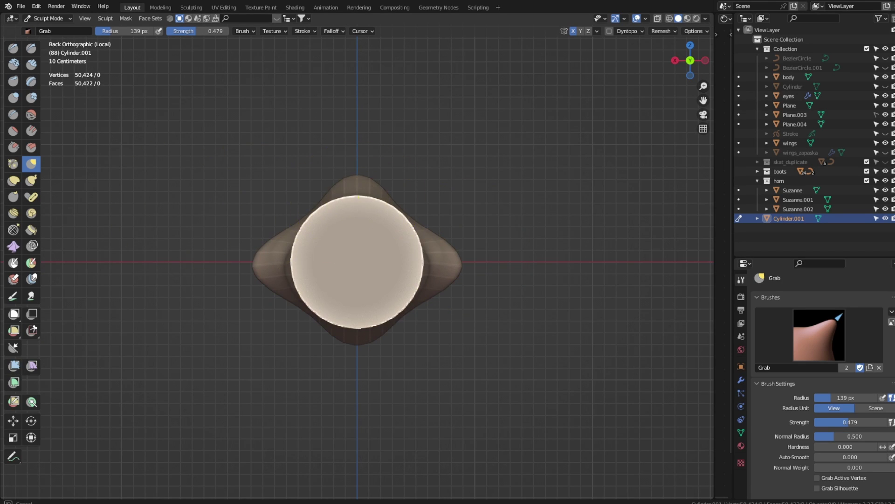
left_click_drag(422, 261, 445, 264)
left_click_drag(293, 261, 261, 268)
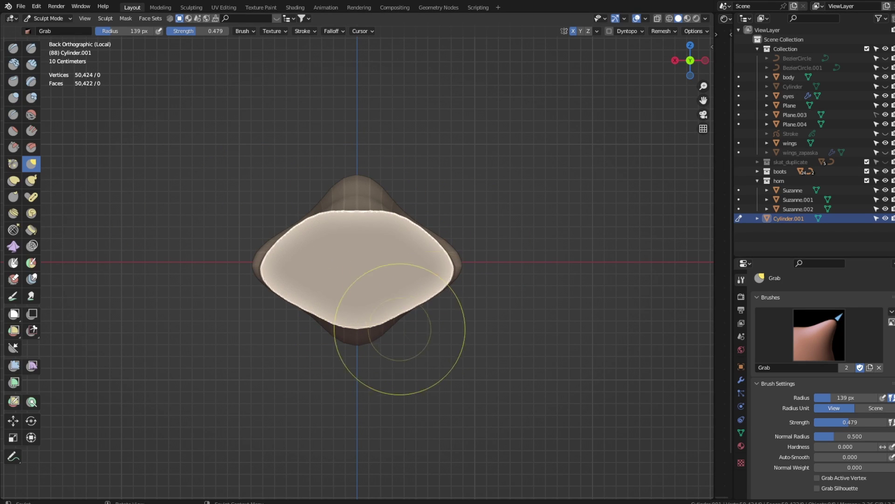
left_click_drag(408, 314, 380, 219)
middle_click_drag(380, 220, 354, 261)
scroll(530, 320, "down", 3)
middle_click_drag(530, 320, 420, 210)
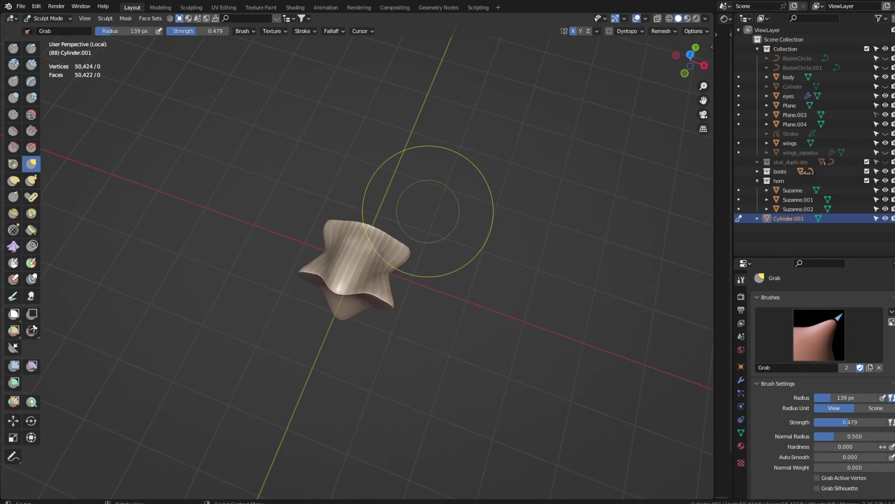
scroll(445, 370, "up", 3)
left_click_drag(445, 370, 471, 296)
- Shrink the Grab brush to about 82 px and orbit to inspect the flared shape
key("f")
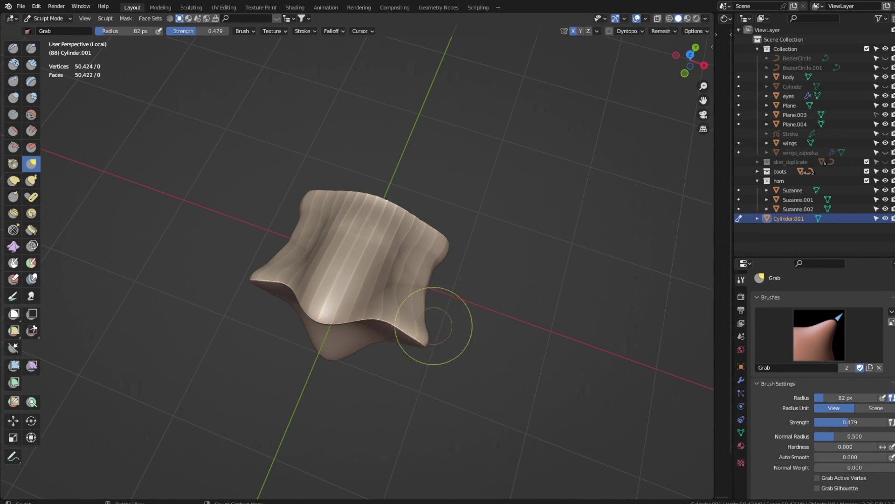
left_click_drag(430, 320, 420, 289)
middle_click_drag(466, 261, 429, 280)
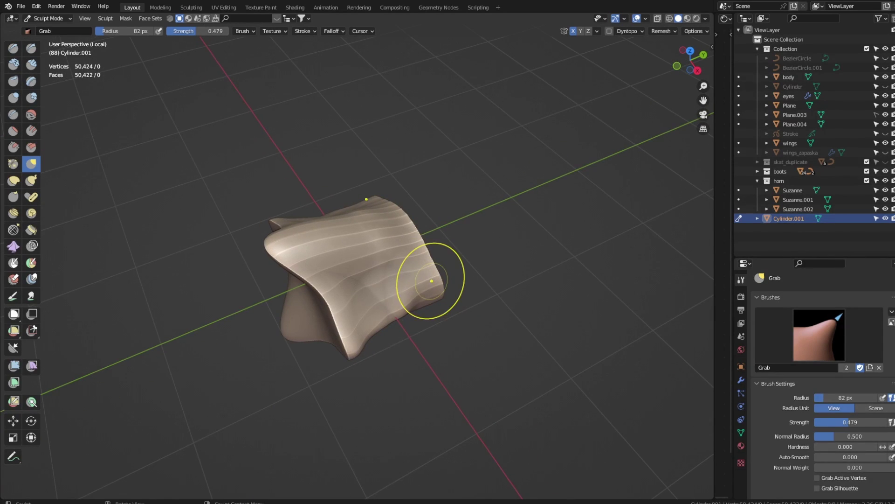
middle_click_drag(341, 280, 385, 233)
key("KP_3")
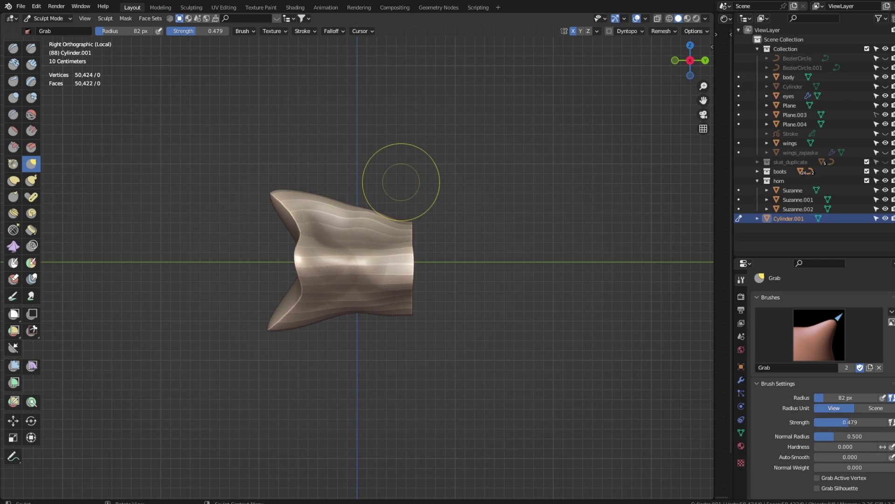
middle_click_drag(400, 184, 465, 261)
- Build up Clay Strips along the central fold and add streaks across the top
key("c")
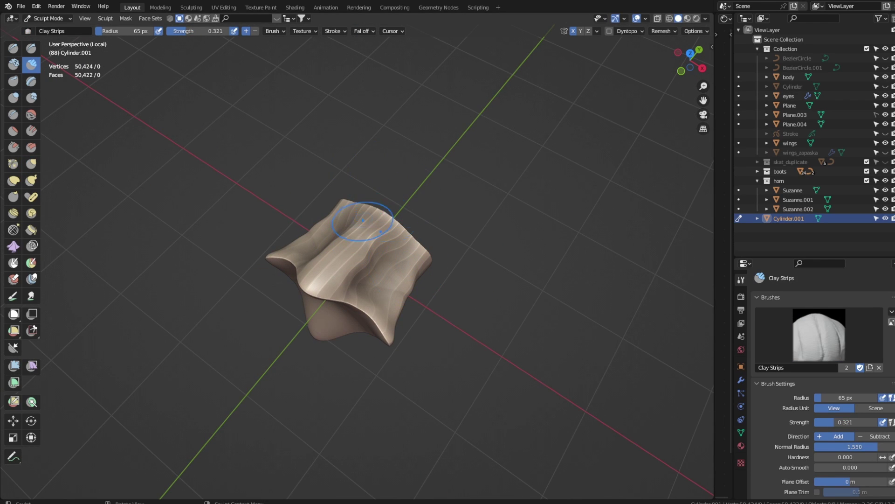
key("shift+s")
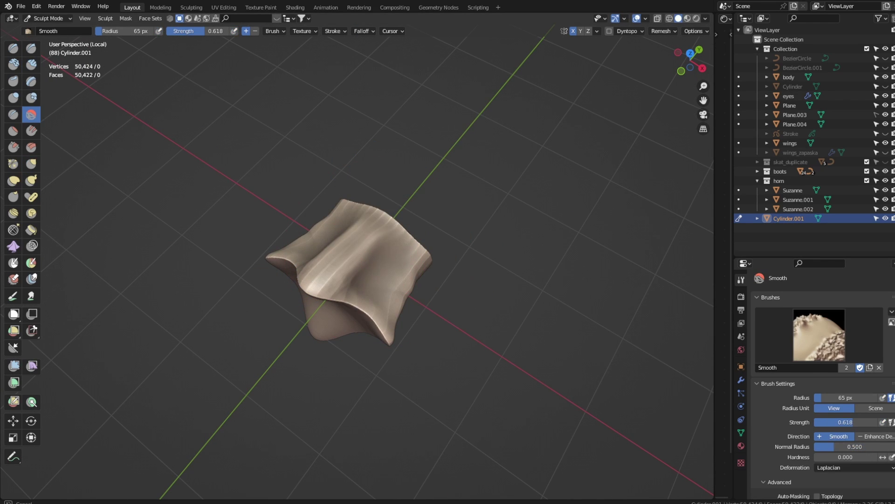
key("c")
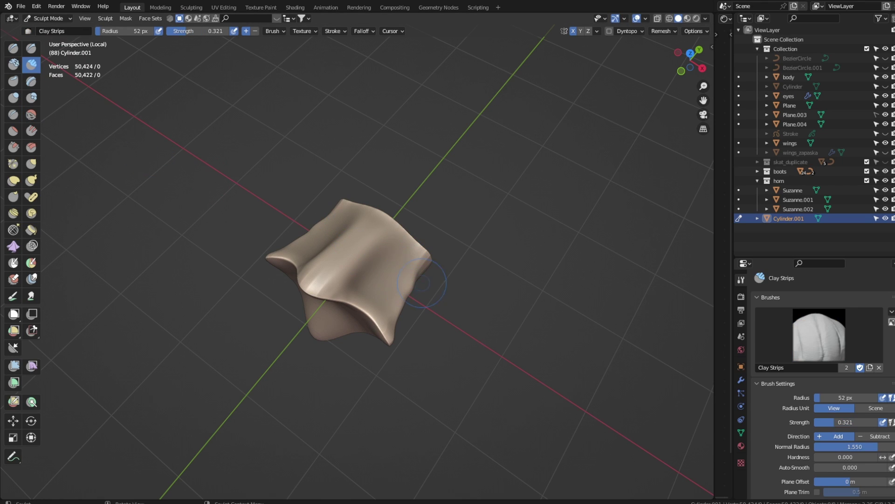
mouse_move(354, 229)
left_mouse_down()
mouse_move(351, 217)
mouse_move(390, 280)
left_mouse_up()
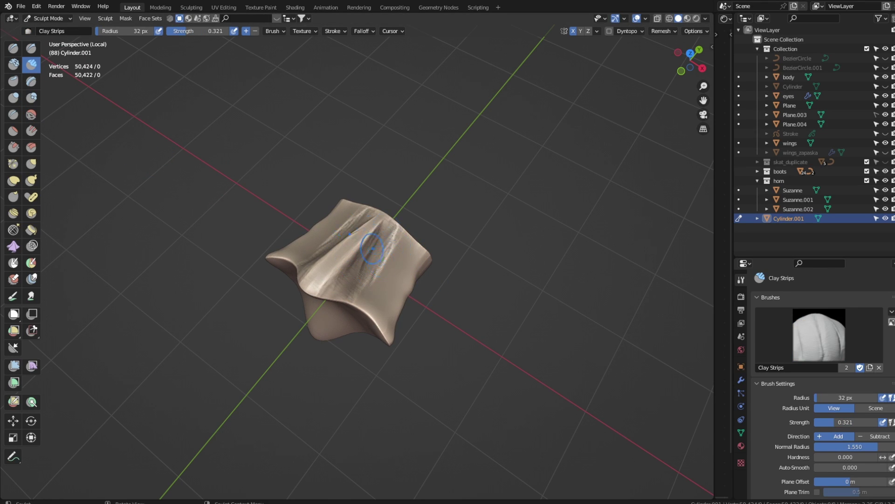
left_click_drag(335, 289, 368, 307)
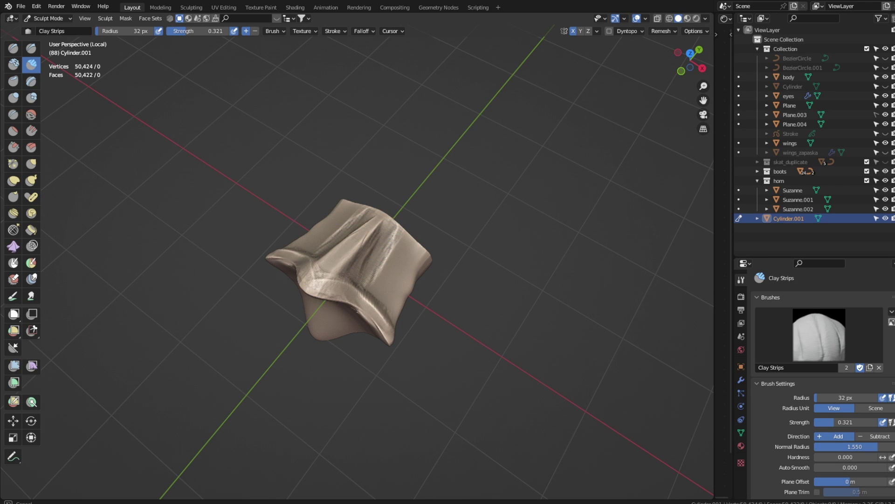
left_click_drag(322, 233, 391, 255)
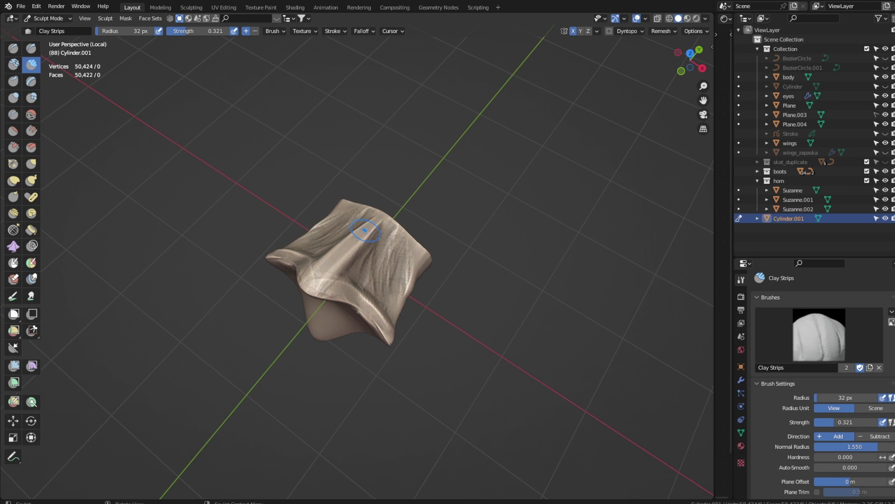
- Add clay streaks beside the central ridge and crease the upper-middle folds
mouse_move(365, 230)
middle_mouse_down()
mouse_move(358, 274)
mouse_move(464, 295)
middle_mouse_up()
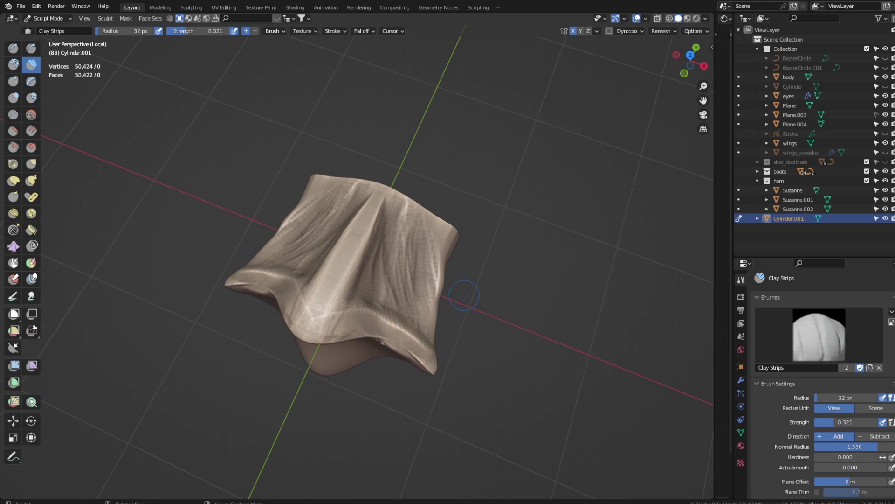
mouse_move(383, 210)
left_mouse_down()
mouse_move(411, 322)
mouse_move(275, 252)
mouse_move(422, 336)
left_mouse_up()
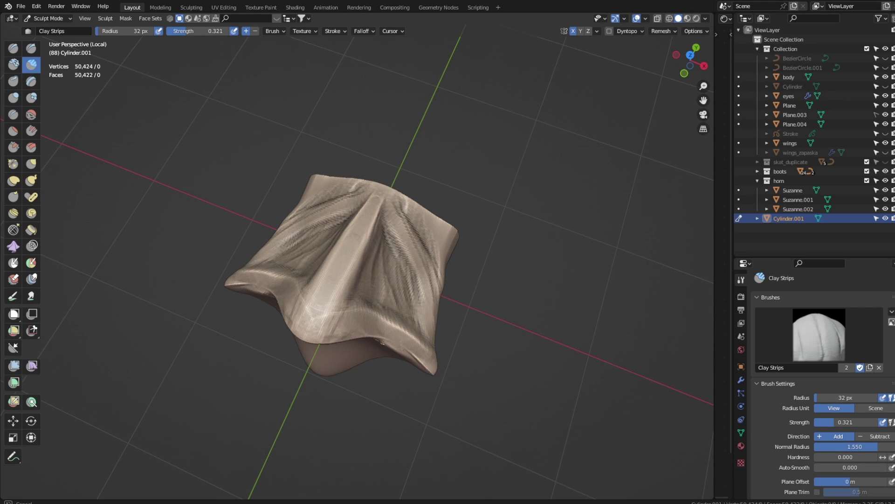
left_click_drag(359, 196, 261, 261)
mouse_move(322, 333)
left_mouse_down()
mouse_move(373, 210)
mouse_move(329, 326)
left_mouse_up()
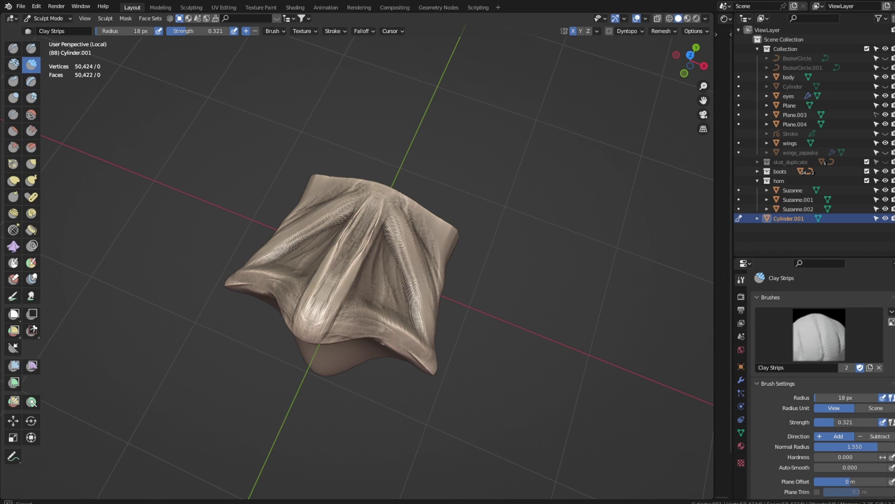
mouse_move(336, 189)
left_mouse_down()
mouse_move(378, 213)
mouse_move(340, 275)
left_mouse_up()
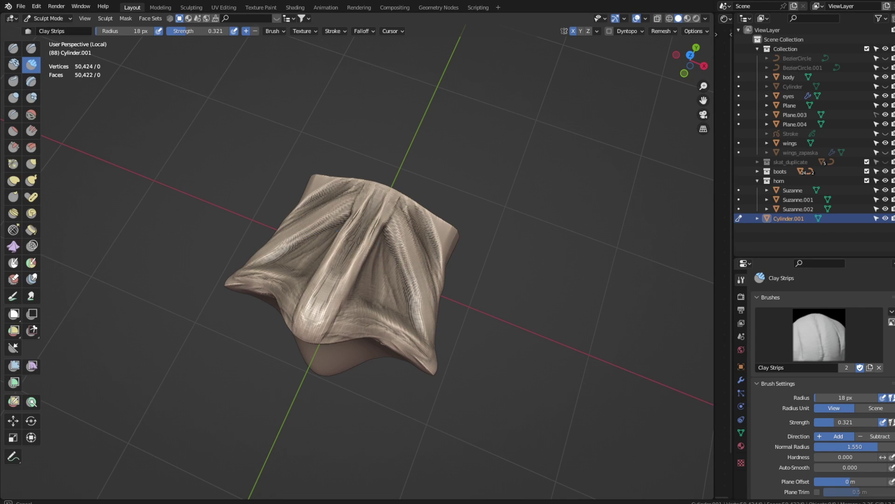
left_click_drag(375, 191, 345, 255)
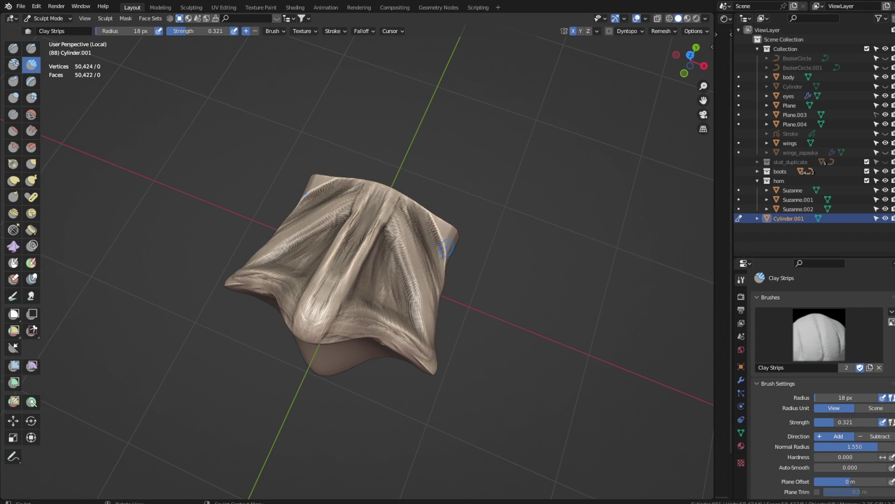
middle_click_drag(448, 261, 519, 332)
- Undo the recent sculpt strokes and view the mesh from directly below
key("g")
key("KP_7")
key("f")
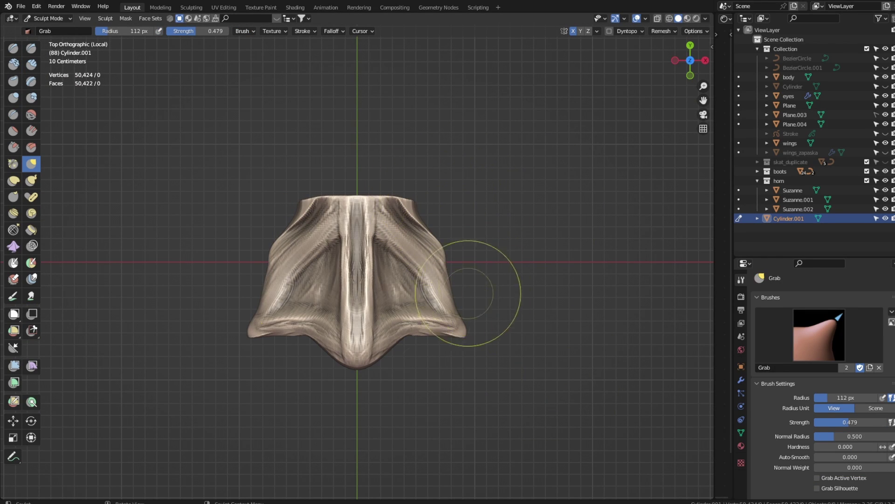
key("ctrl+z")
key("ctrl+z")
middle_click_drag(474, 353, 370, 230)
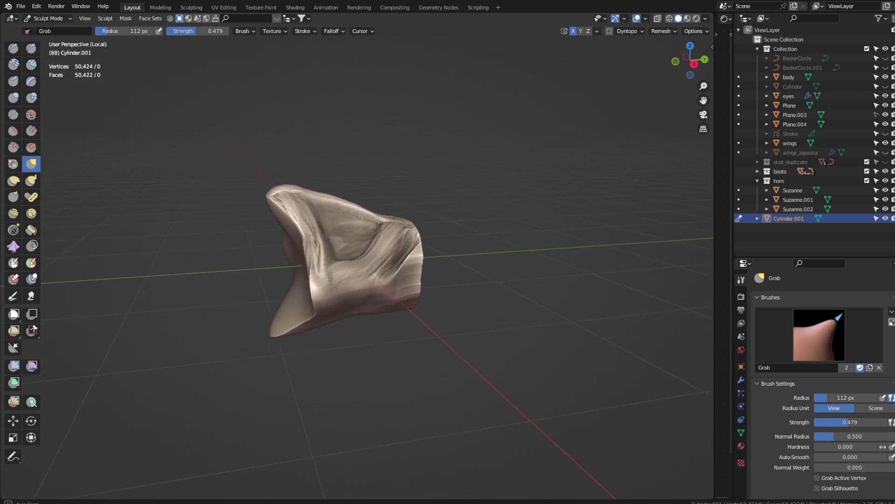
key("ctrl+KP_7")
- Add vertical Clay Strips strokes down the centre, both sides and lower centre
key("c")
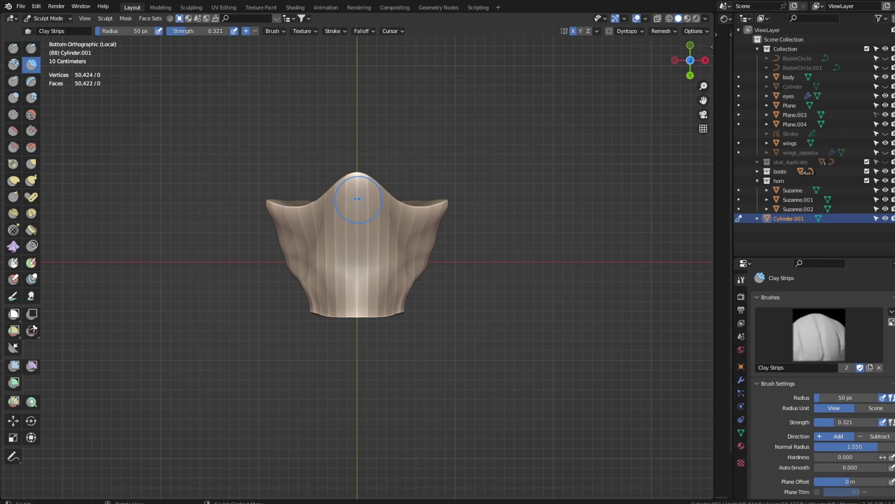
mouse_move(357, 177)
left_mouse_down()
mouse_move(358, 306)
mouse_move(343, 244)
left_mouse_up()
left_click_drag(369, 179, 368, 242)
left_click_drag(318, 201, 319, 313)
left_click_drag(394, 200, 394, 313)
left_click_drag(394, 256, 395, 315)
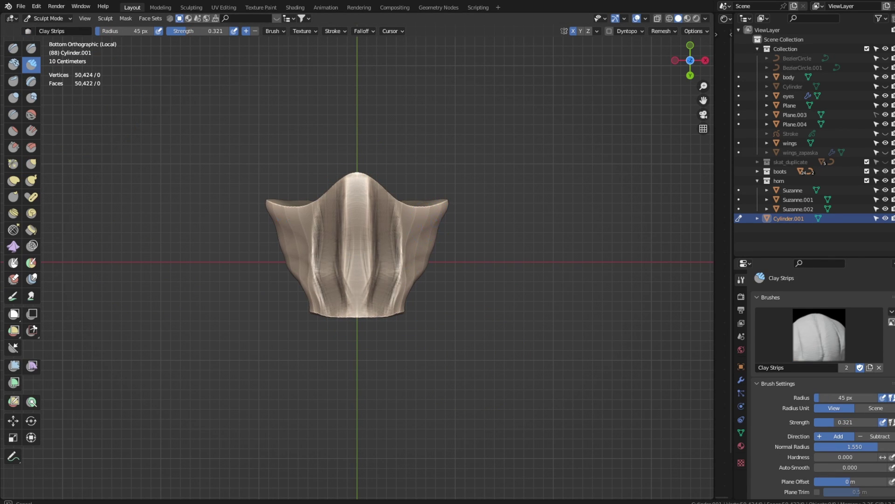
mouse_move(410, 208)
left_mouse_down()
mouse_move(405, 312)
mouse_move(401, 263)
mouse_move(373, 308)
left_mouse_up()
- Smooth the clay ridges on the lower centre and along both sides
key("shift+s")
key("shift+f")
left_click_drag(396, 273, 373, 310)
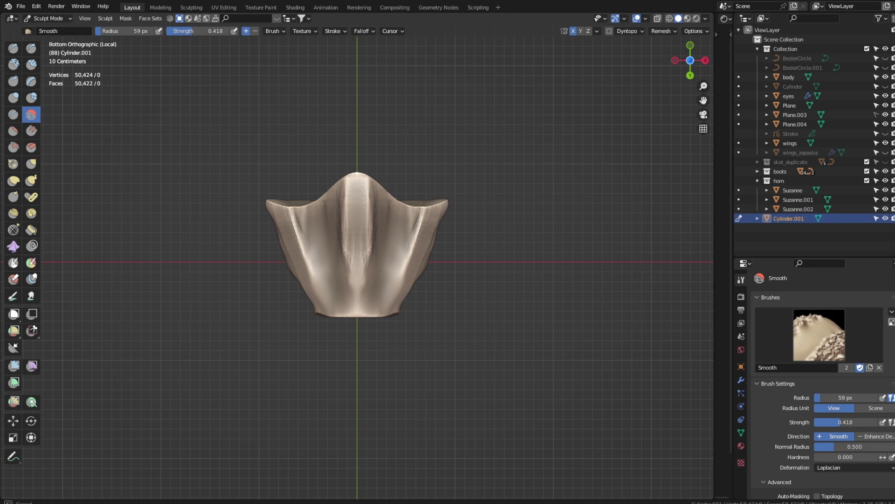
left_click_drag(418, 208, 413, 280)
middle_click_drag(513, 327, 555, 416)
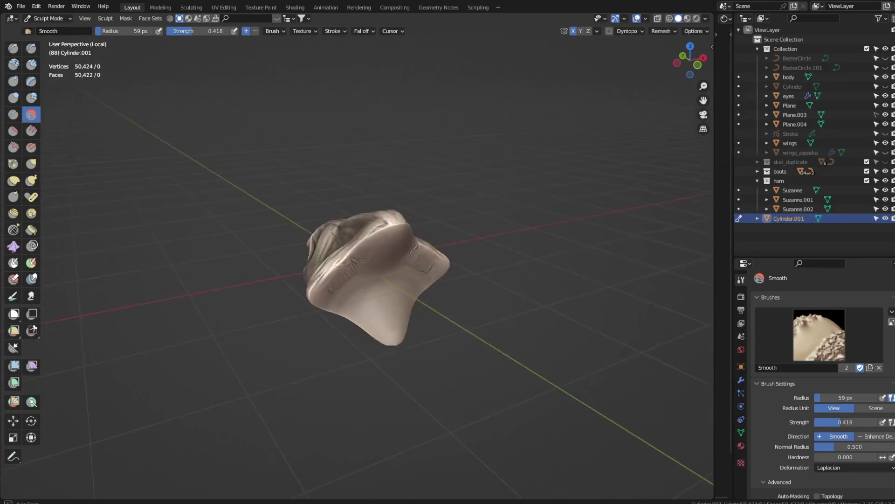
- Smooth the dent at strength 1.000, then the surface creases and right side at 0.503
scroll(555, 416, "up", 3)
key("shift+f")
left_click(389, 319)
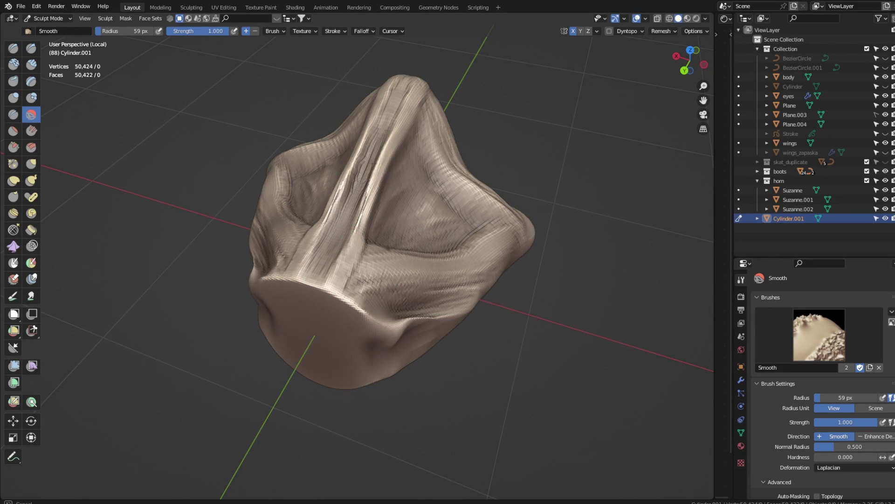
left_click_drag(389, 319, 387, 326)
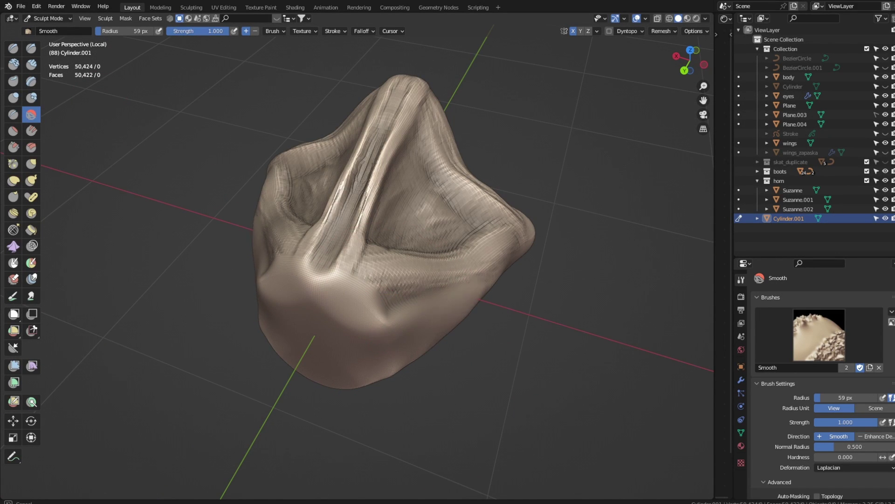
key("shift+f")
left_click(434, 287)
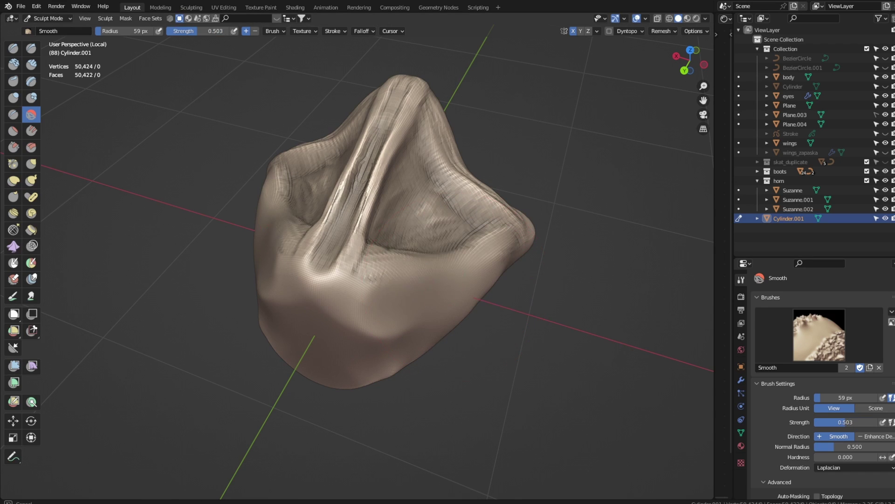
mouse_move(289, 243)
left_mouse_down()
mouse_move(387, 266)
mouse_move(336, 140)
left_mouse_up()
left_click_drag(374, 93, 443, 196)
left_click_drag(467, 140, 504, 219)
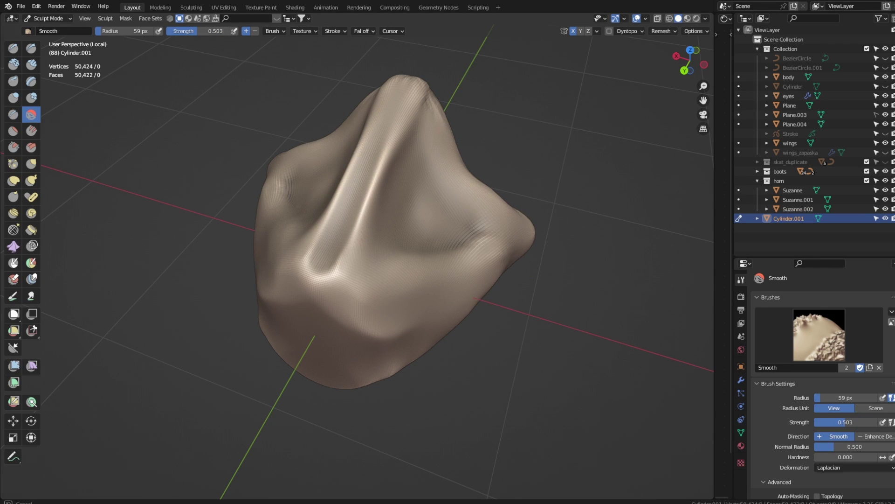
mouse_move(373, 233)
middle_mouse_down()
mouse_move(355, 177)
mouse_move(383, 140)
middle_mouse_up()
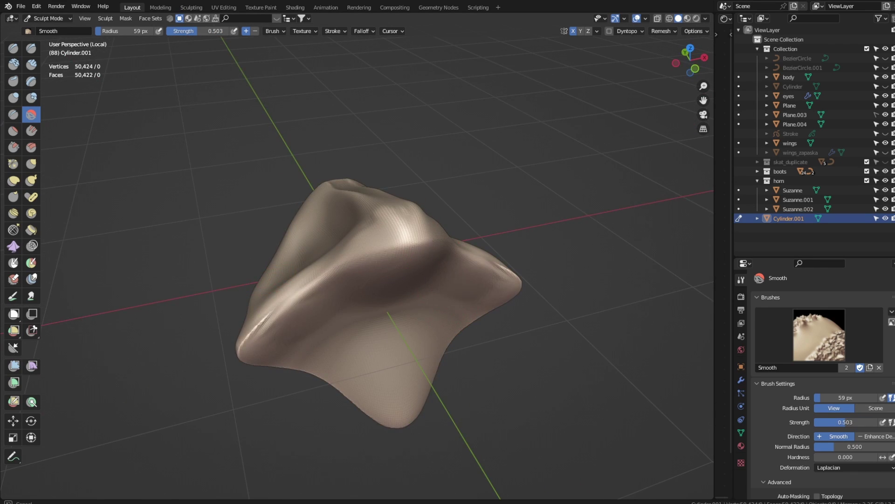
mouse_move(466, 327)
middle_mouse_down()
mouse_move(466, 233)
mouse_move(485, 379)
middle_mouse_up()
- Grab-pull the peak and left bulge with a 112 px radius, then shrink it to 67 px
key("g")
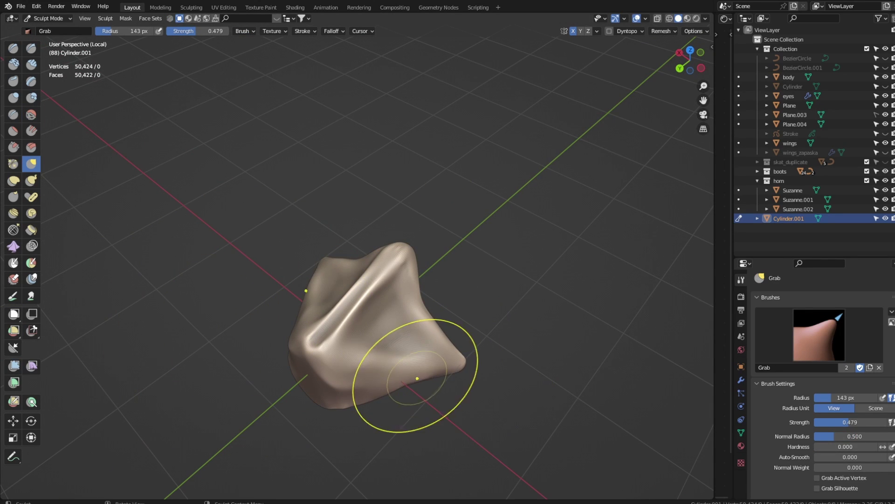
middle_click_drag(413, 373, 323, 250)
key("KP_3")
key("f")
left_click(380, 250)
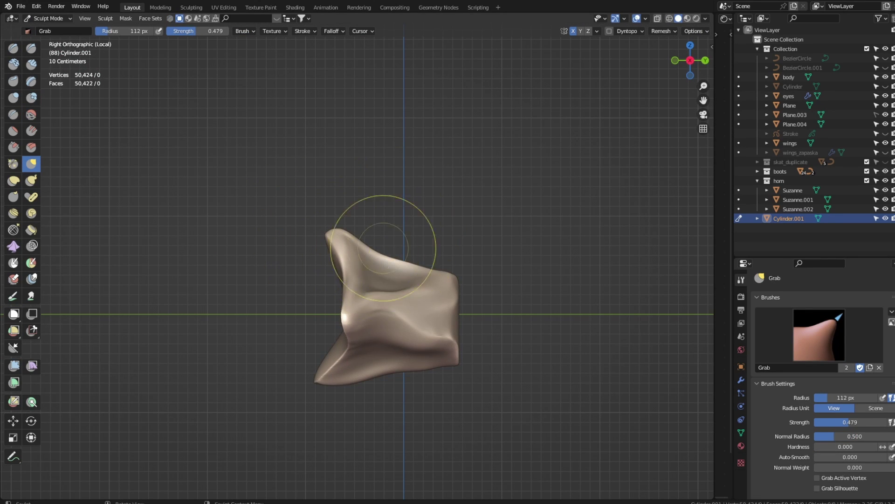
left_click_drag(354, 299, 327, 318)
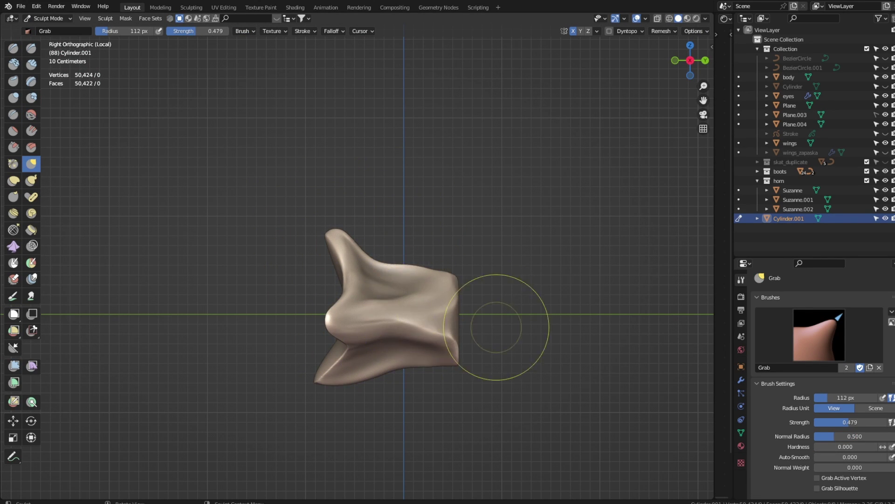
middle_click_drag(504, 319, 516, 375)
left_click_drag(401, 327, 370, 299)
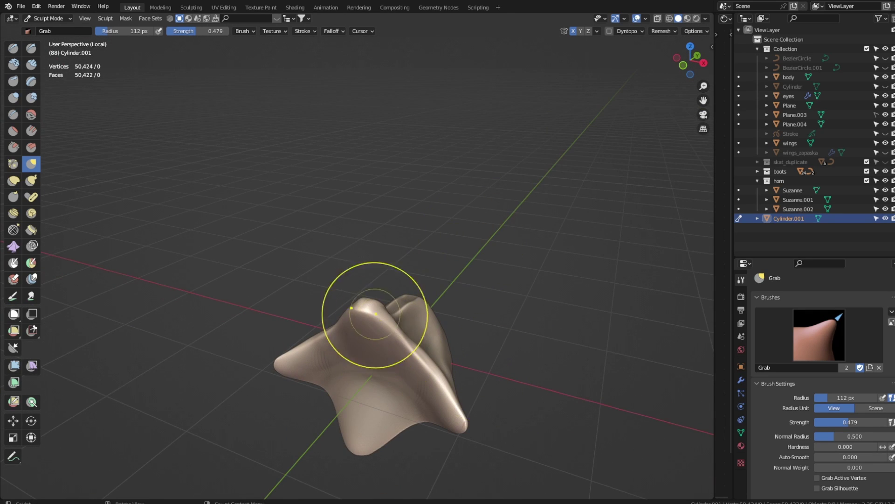
middle_click_drag(363, 289, 342, 449)
key("f")
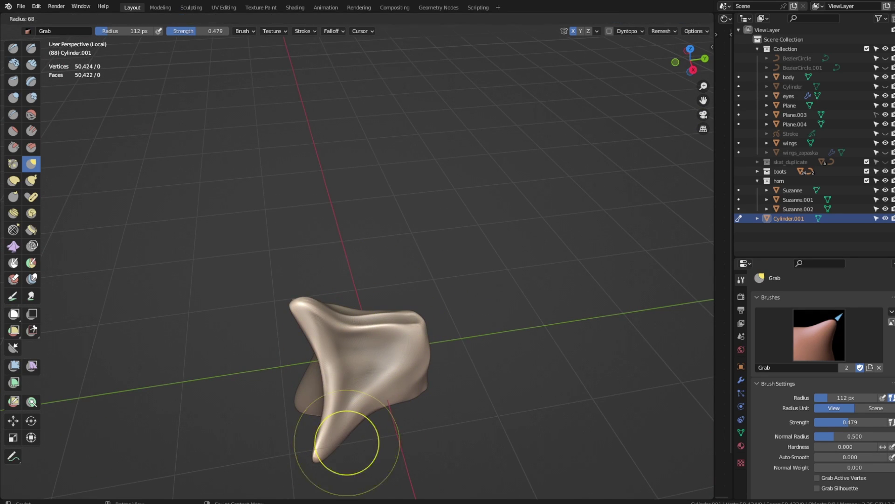
left_click(375, 485)
mouse_move(458, 357)
middle_mouse_down()
mouse_move(396, 286)
mouse_move(408, 386)
middle_mouse_up()
- Add Clay Strips ridges along the front with a 29 px brush, then shrink it to 21 px
key("c")
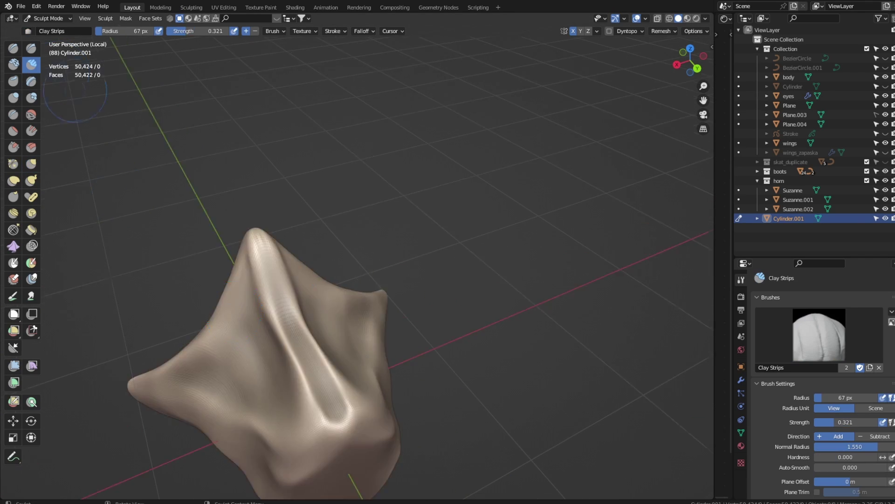
middle_click_drag(313, 309, 336, 261)
key("f")
left_click(359, 427)
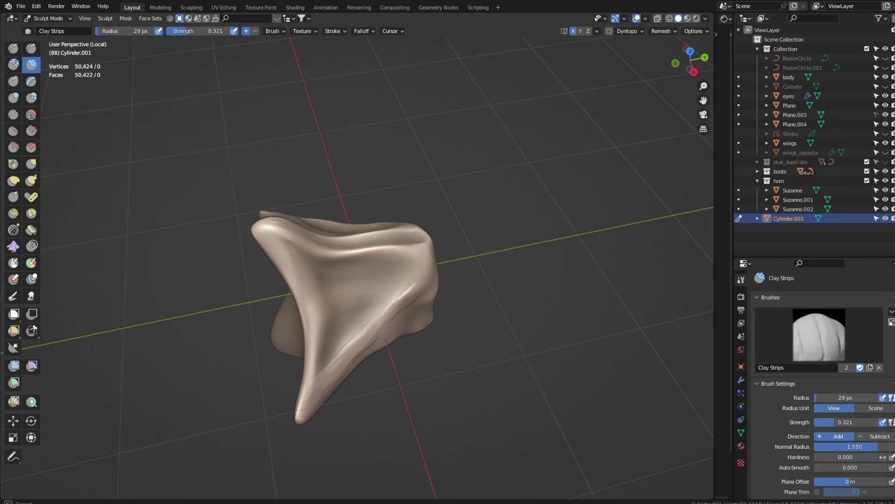
mouse_move(336, 373)
left_mouse_down()
mouse_move(424, 261)
mouse_move(310, 410)
mouse_move(374, 285)
left_mouse_up()
key("f")
left_click(355, 326)
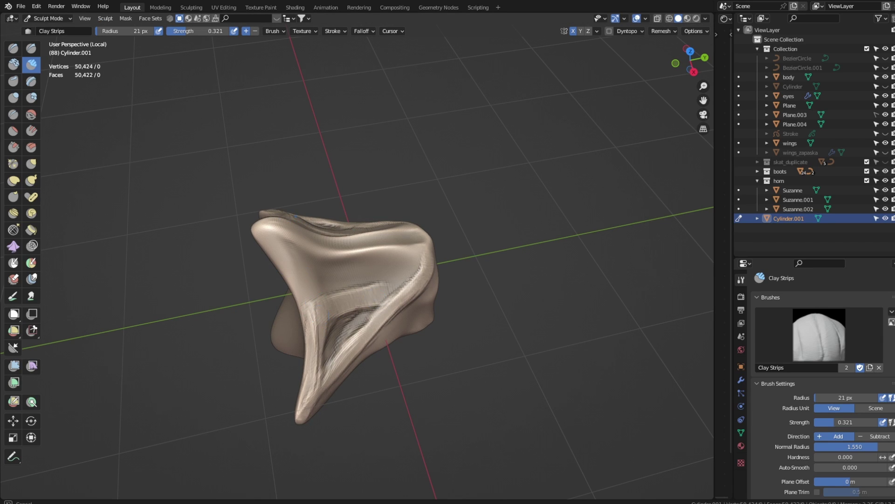
- Smooth the ridged detail across the piece's middle-right and orbit to inspect it
key("shift+s")
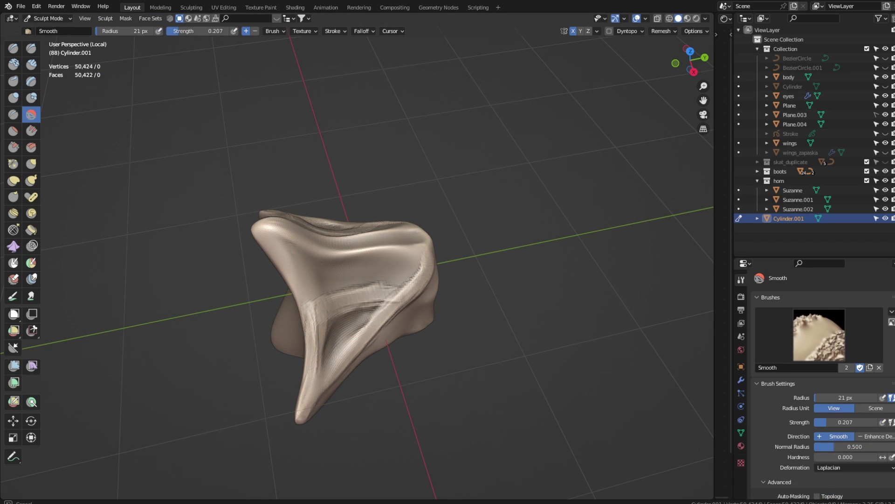
left_click_drag(343, 287, 406, 294)
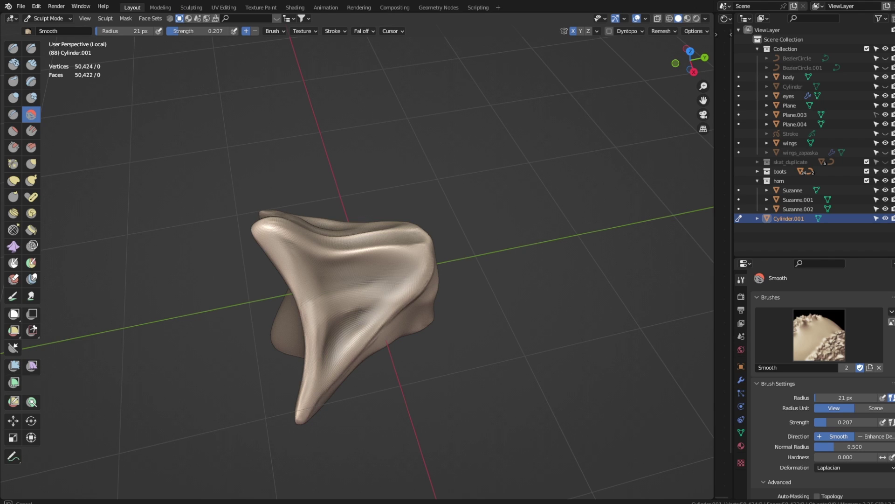
middle_click_drag(370, 337, 361, 285)
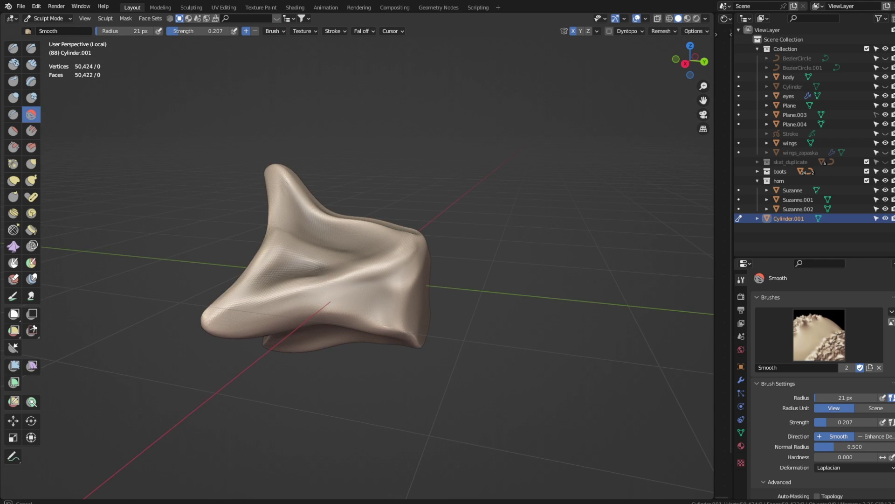
mouse_move(366, 285)
middle_mouse_down()
mouse_move(354, 262)
mouse_move(280, 262)
middle_mouse_up()
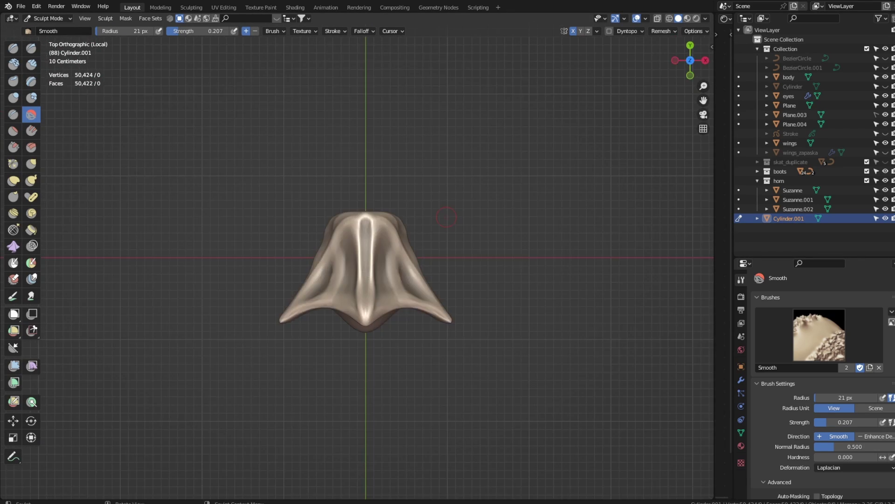
- Box-mask the lower part of Cylinder.001, extending it until only the top tip is unmasked
key("m")
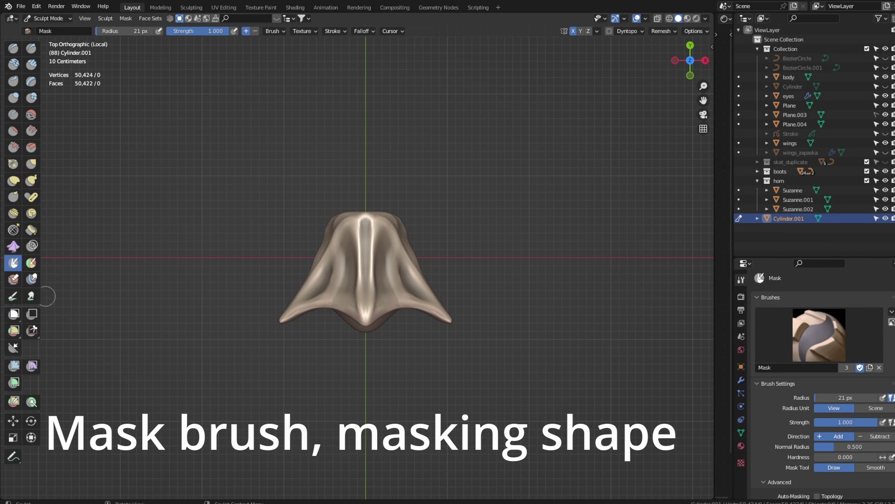
left_click(13, 314)
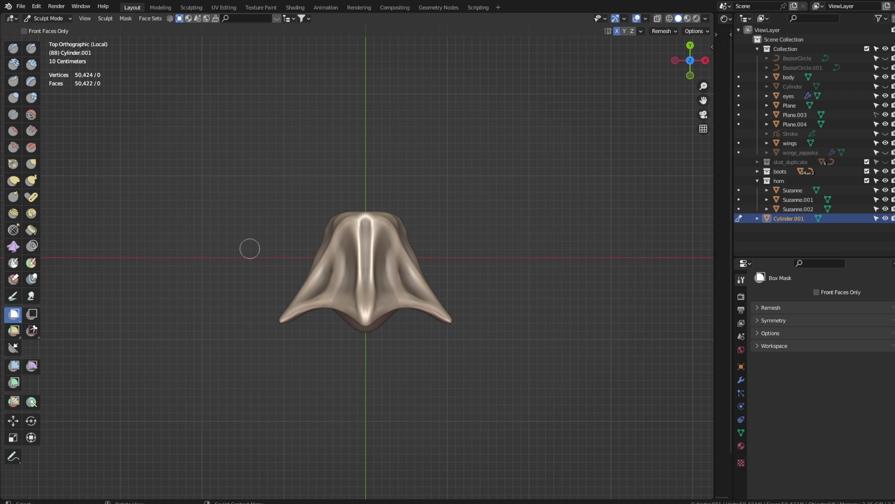
left_click_drag(247, 244, 568, 356)
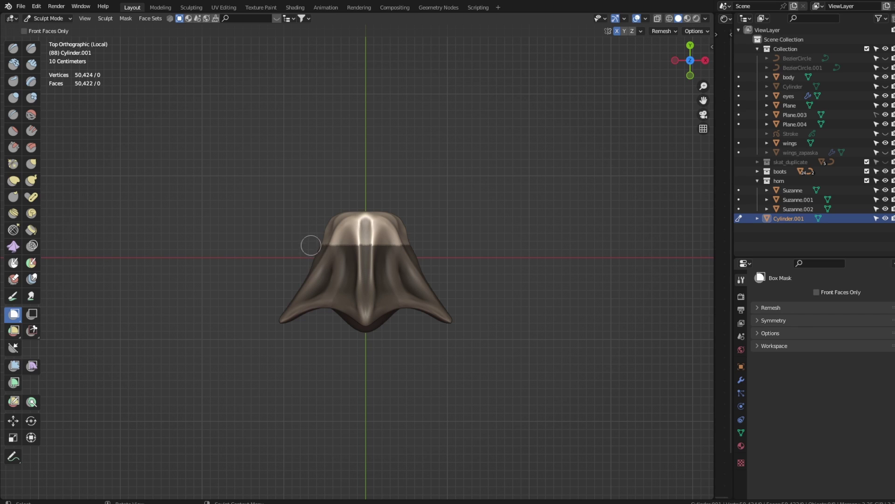
left_click_drag(309, 239, 483, 262)
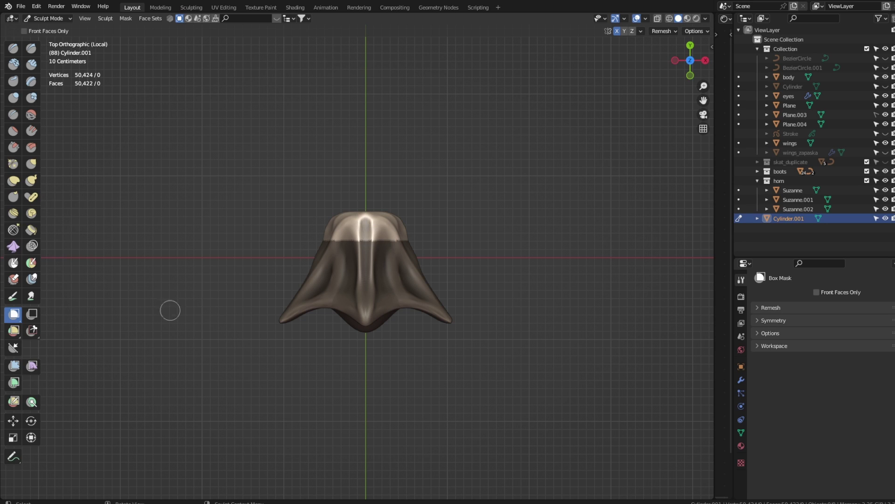
- Run Mask Extract on the masked region to create a new solid Mesh object
left_click(126, 18)
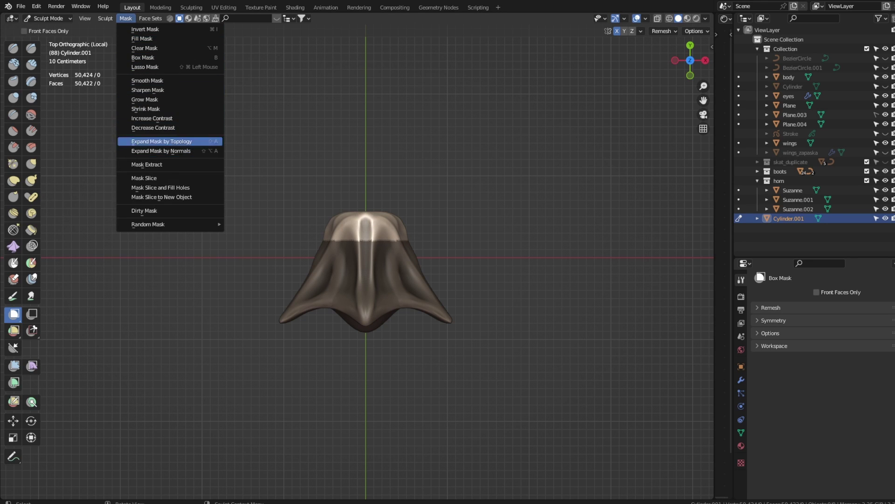
left_click(147, 165)
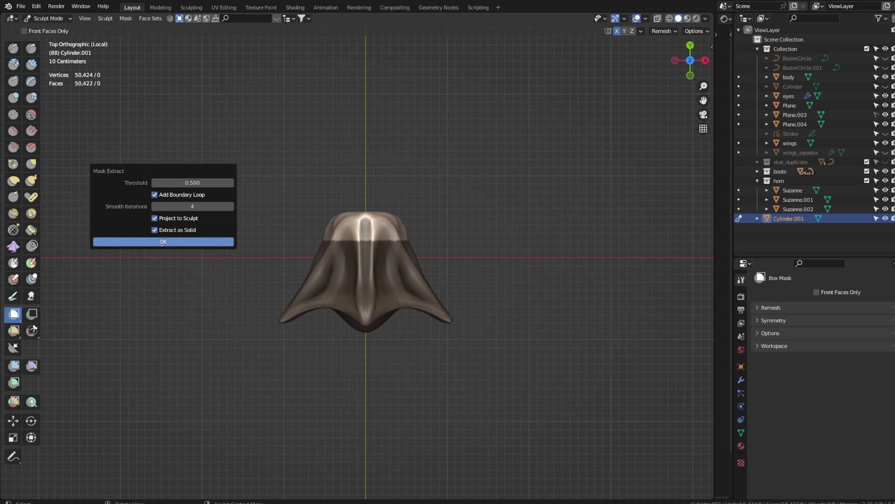
left_click(162, 241)
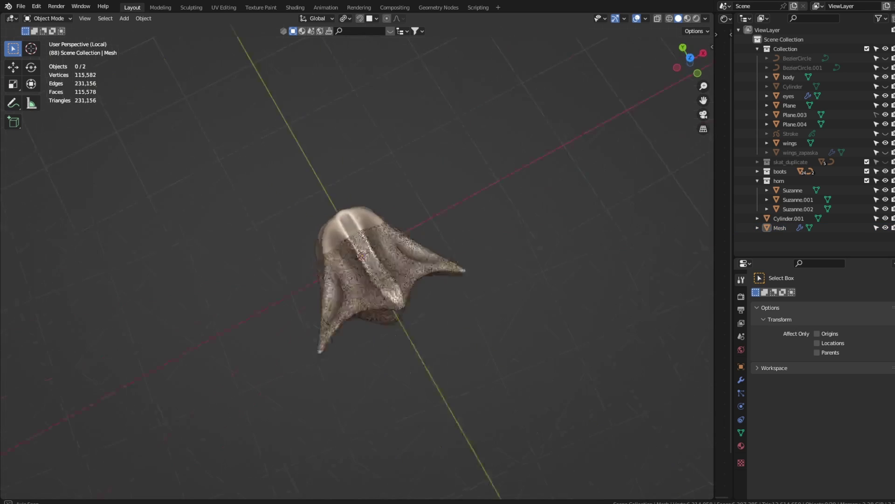
middle_click_drag(366, 280, 419, 261)
- Hide the original Cylinder.001 and select the extracted Mesh in right side view
left_click(368, 279)
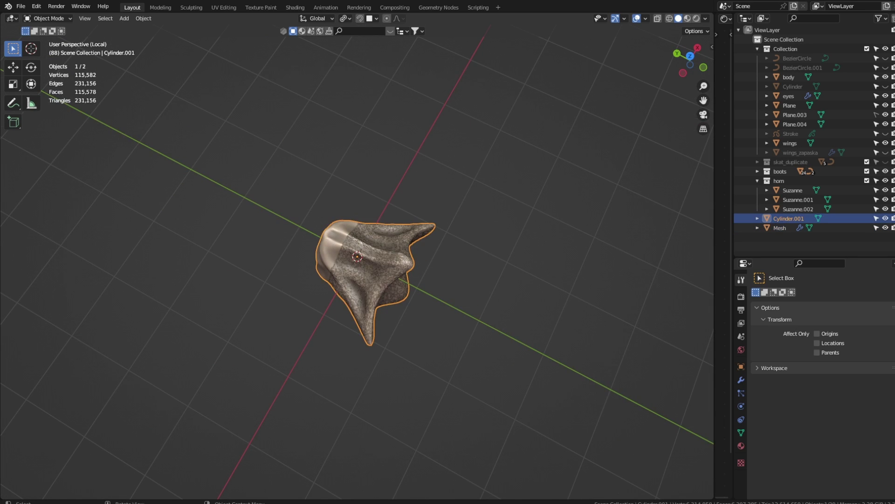
key("h")
mouse_move(374, 280)
middle_mouse_down()
mouse_move(326, 289)
mouse_move(355, 242)
mouse_move(327, 261)
mouse_move(346, 280)
mouse_move(364, 261)
mouse_move(327, 280)
mouse_move(345, 289)
mouse_move(364, 280)
mouse_move(350, 275)
middle_mouse_up()
key("KP_3")
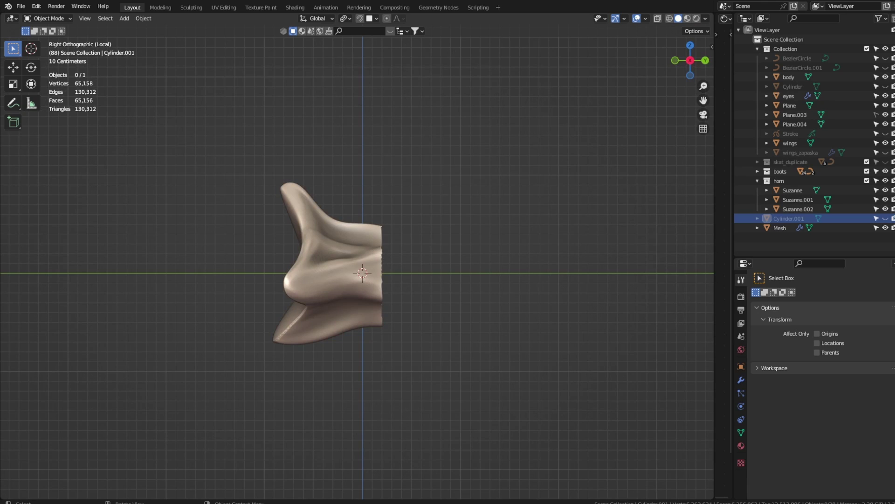
key("a")
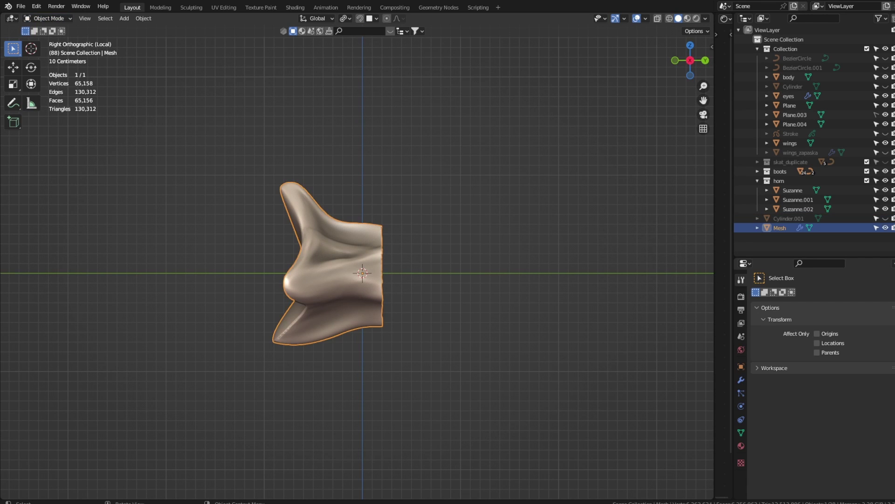
left_click(46, 18)
left_click(13, 103)
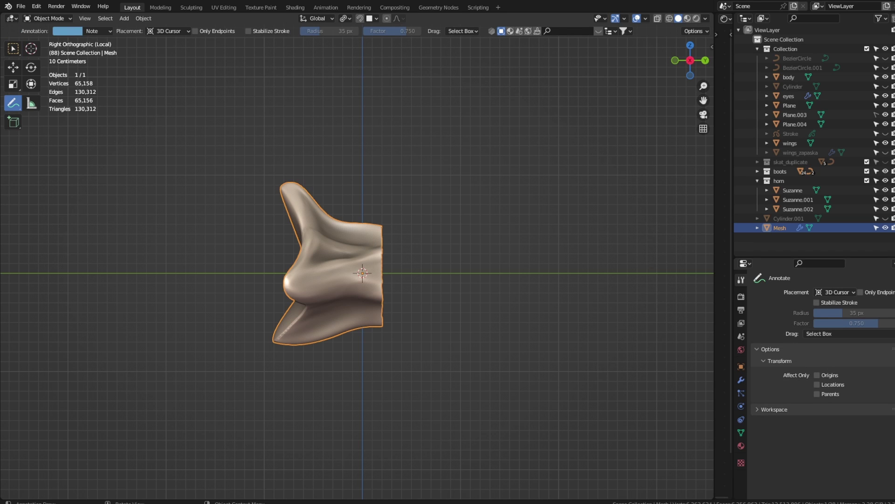
left_click_drag(374, 126, 386, 179)
left_click_drag(424, 145, 440, 136)
mouse_move(452, 163)
left_mouse_down()
mouse_move(469, 120)
mouse_move(544, 112)
left_mouse_up()
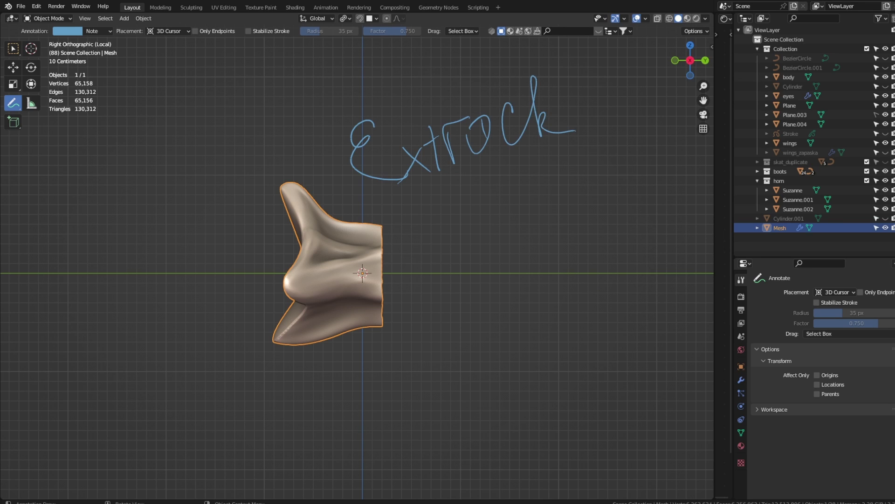
left_click_drag(570, 74, 602, 95)
mouse_move(465, 251)
left_mouse_down()
mouse_move(464, 197)
mouse_move(506, 202)
left_mouse_up()
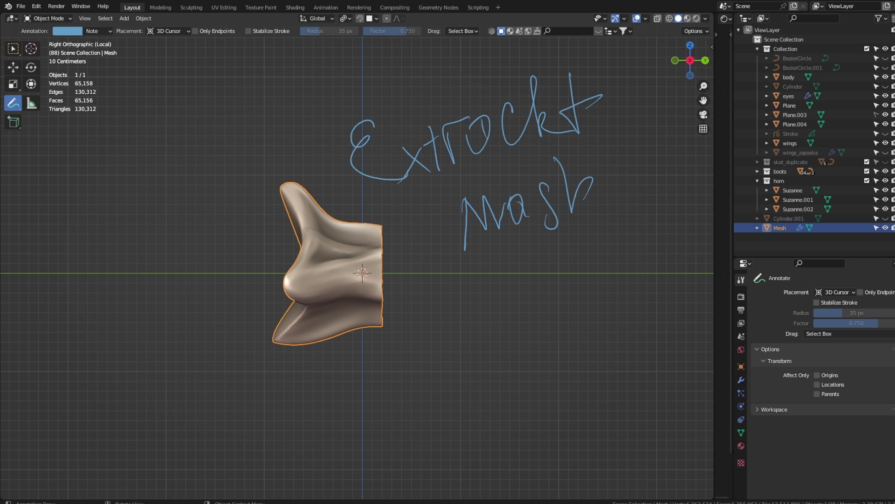
mouse_move(644, 257)
left_mouse_down()
mouse_move(713, 219)
mouse_move(707, 228)
left_mouse_up()
mouse_move(366, 380)
left_mouse_down()
mouse_move(354, 207)
mouse_move(335, 363)
left_mouse_up()
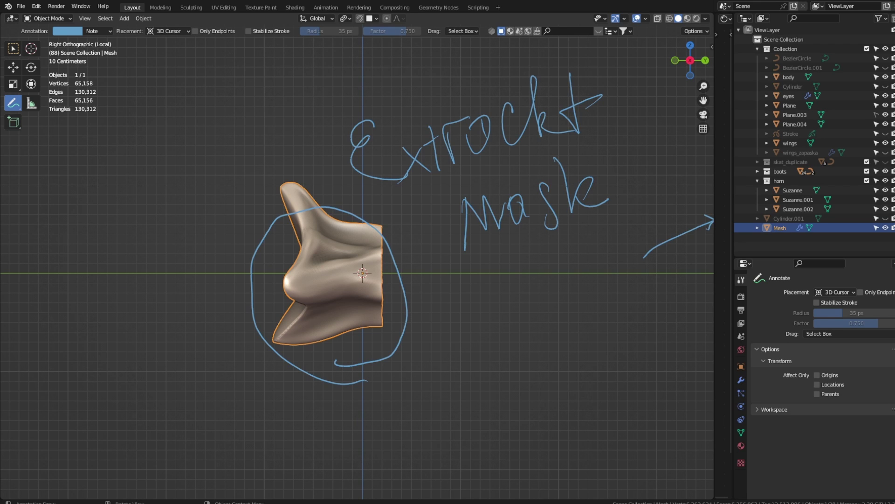
mouse_move(523, 205)
left_mouse_down("ctrl")
mouse_move(490, 214)
mouse_move(464, 250)
mouse_move(314, 365)
mouse_move(285, 220)
mouse_move(355, 196)
mouse_move(400, 156)
mouse_move(624, 164)
mouse_move(677, 238)
left_mouse_up("ctrl")
left_click_drag(362, 92, 388, 190)
mouse_move(376, 92)
left_mouse_down()
mouse_move(439, 153)
mouse_move(526, 117)
left_mouse_up()
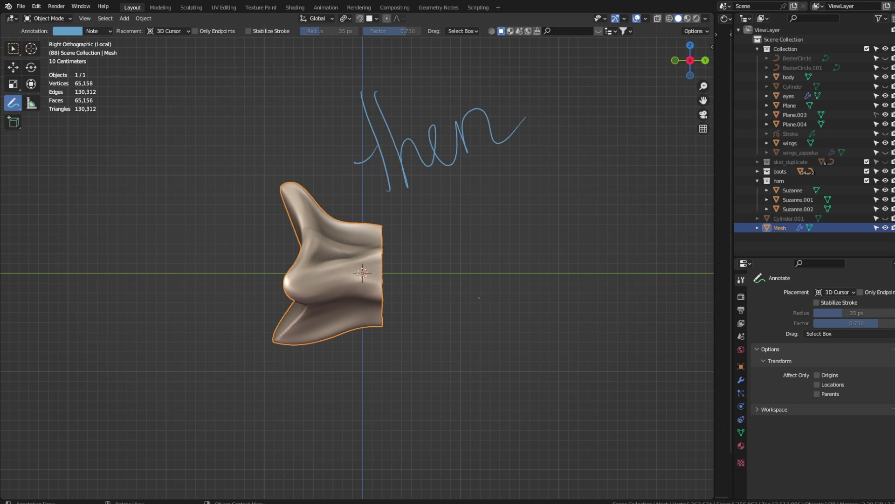
left_click_drag(479, 297, 399, 295)
left_click_drag(437, 251, 429, 304)
left_click_drag(423, 351, 420, 414)
left_click_drag(453, 346, 468, 360)
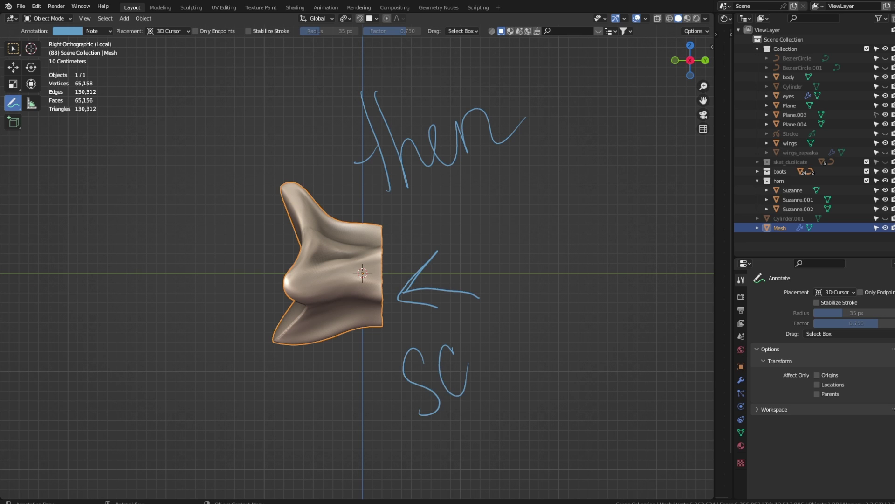
left_click_drag(549, 378, 528, 341)
left_click_drag(544, 270, 583, 273)
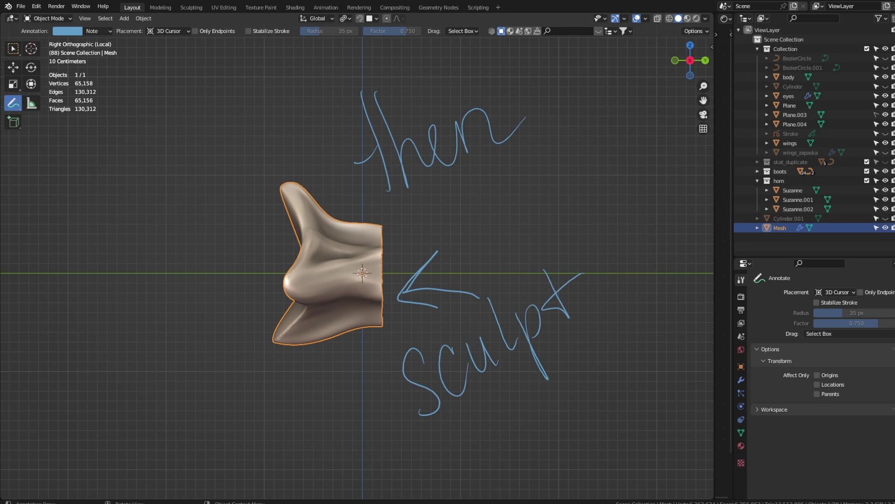
left_click_drag(442, 434, 470, 480)
left_click_drag(455, 417, 504, 460)
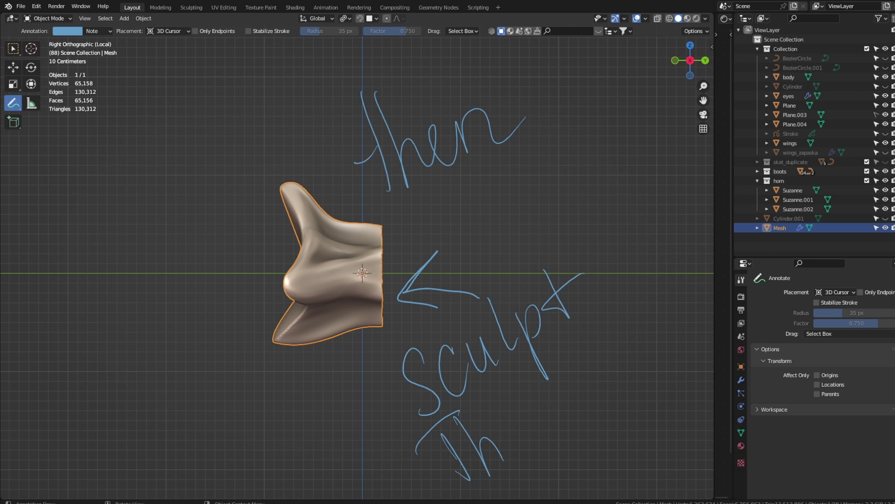
mouse_move(569, 384)
left_mouse_down()
mouse_move(587, 379)
mouse_move(622, 391)
left_mouse_up()
left_click_drag(624, 360, 623, 366)
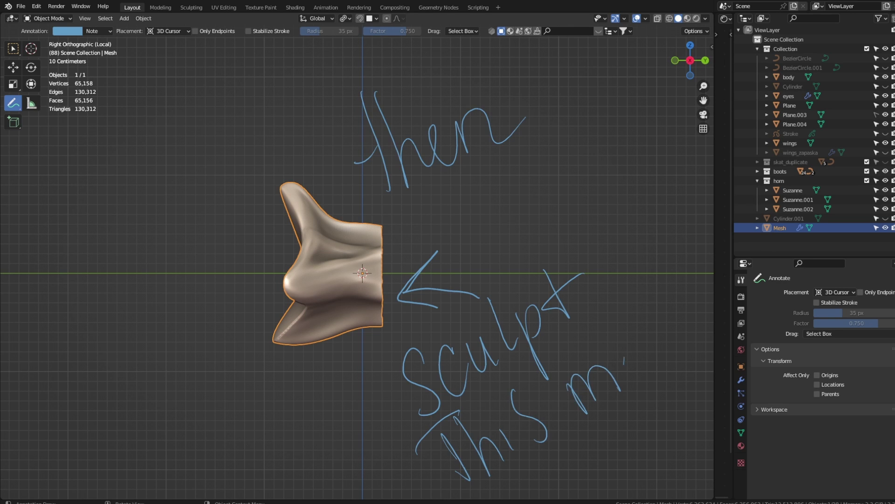
left_click_drag(669, 347, 665, 376)
mouse_move(642, 290)
left_mouse_down()
mouse_move(672, 368)
mouse_move(706, 351)
left_mouse_up()
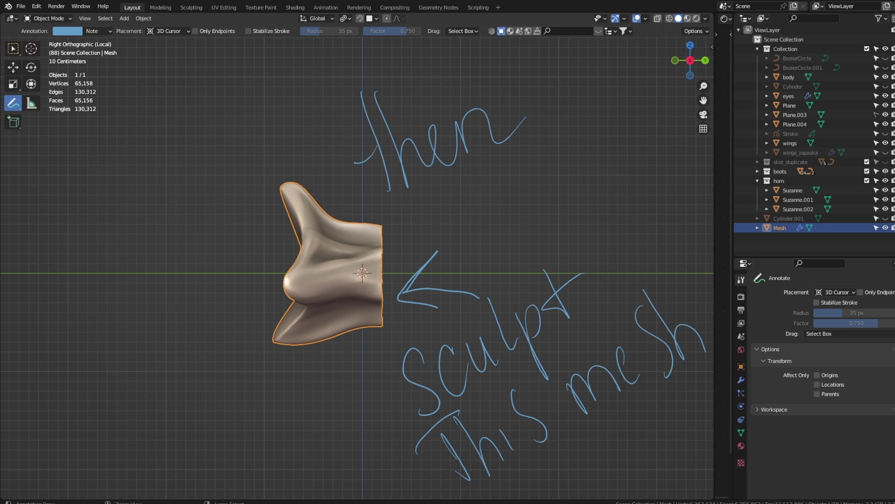
mouse_move(621, 373)
left_mouse_down("ctrl")
mouse_move(569, 416)
mouse_move(620, 370)
mouse_move(426, 424)
mouse_move(524, 368)
mouse_move(541, 94)
mouse_move(387, 140)
left_mouse_up("ctrl")
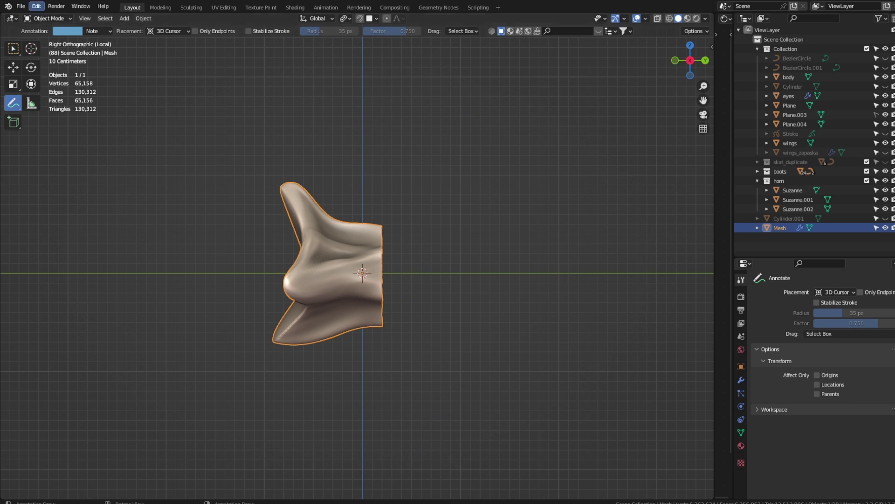
key("w")
key("ctrl+Tab")
- Sculpt the extracted mesh's side arms wider from the front, then save and return to Object Mode
left_click(373, 376)
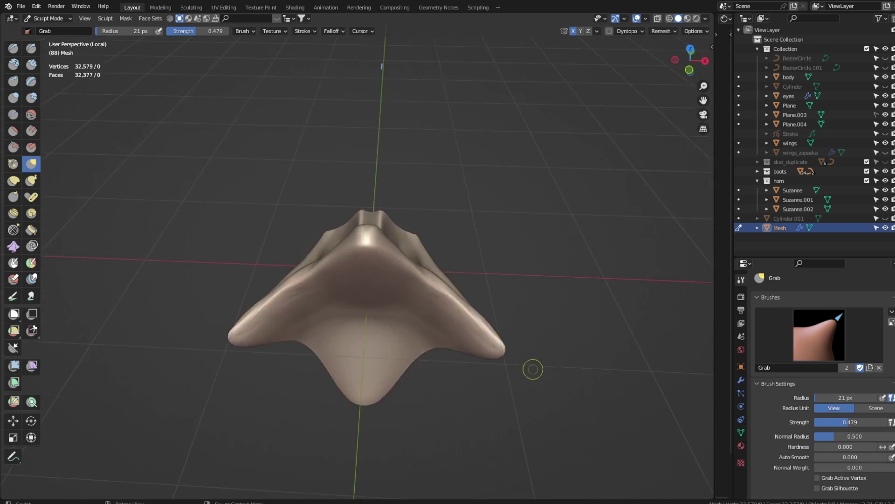
middle_click_drag(531, 367, 620, 191)
key("f")
key("KP_1")
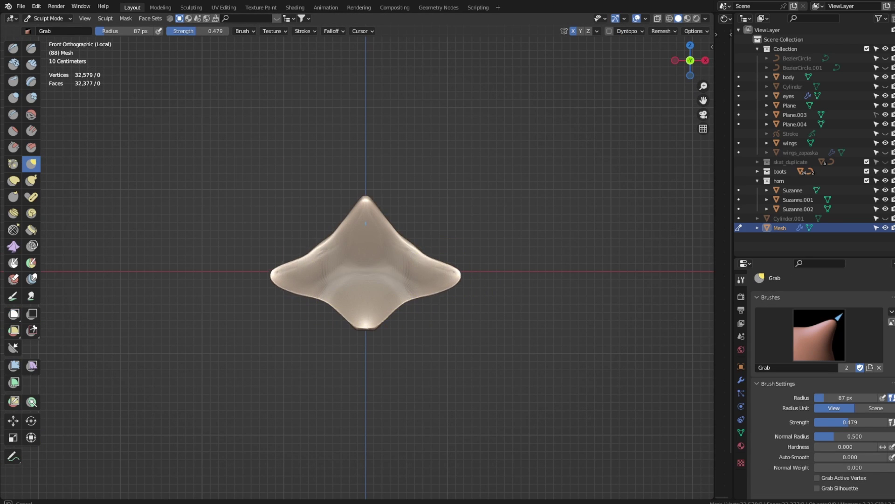
left_click_drag(382, 220, 393, 220)
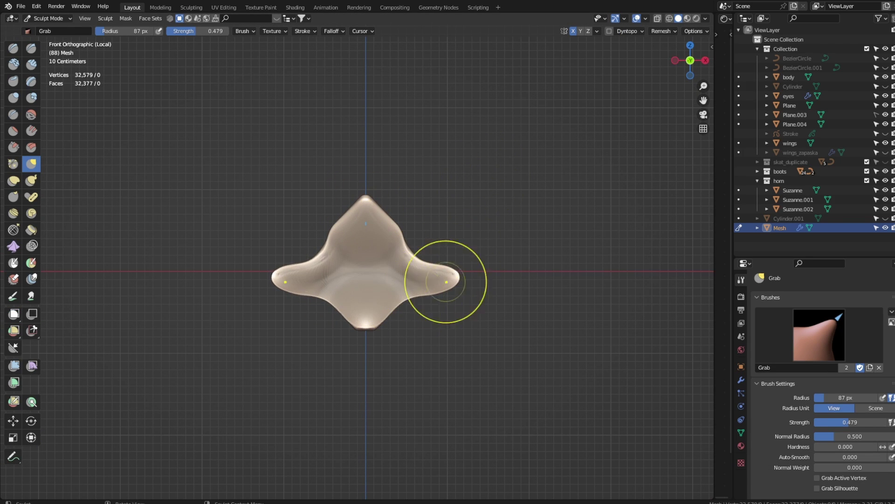
left_click_drag(444, 276, 457, 272)
mouse_move(410, 206)
middle_mouse_down()
mouse_move(260, 320)
mouse_move(413, 368)
mouse_move(379, 340)
middle_mouse_up()
key("ctrl+s")
key("ctrl+Tab")
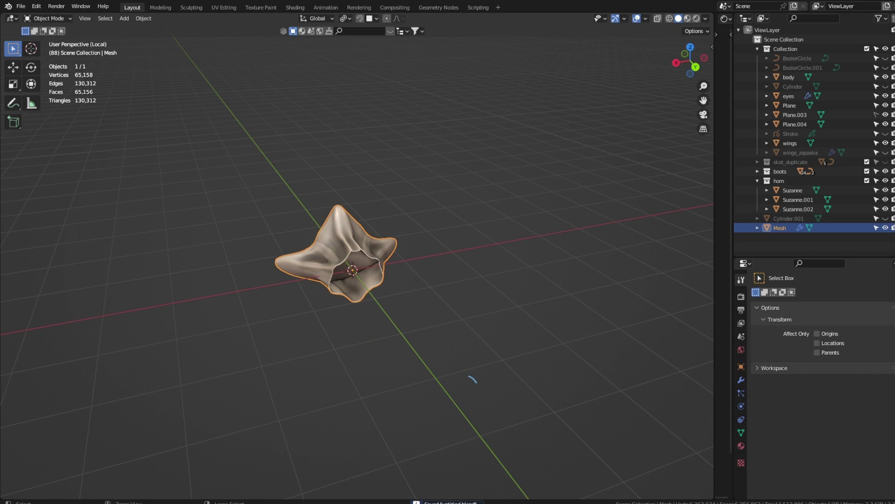
- Annotate a 'Remember to save' note with an arrow in front view, then erase it
key("shift+space")
key("d")
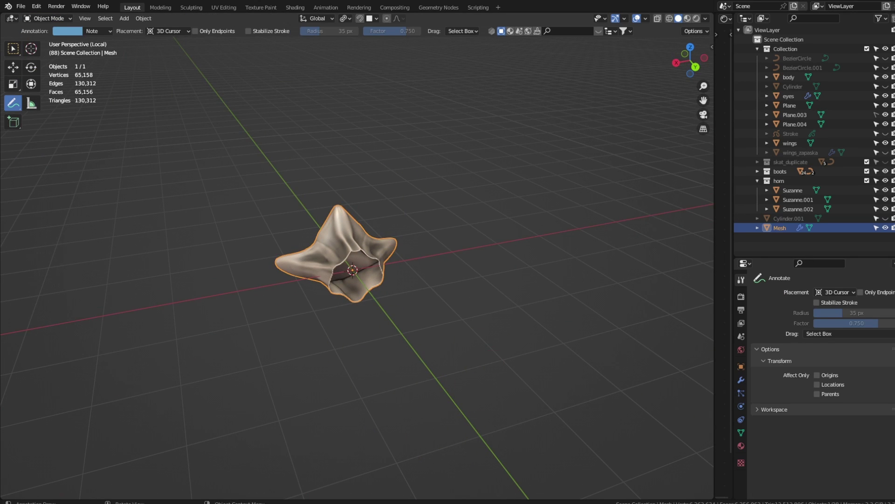
key("KP_1")
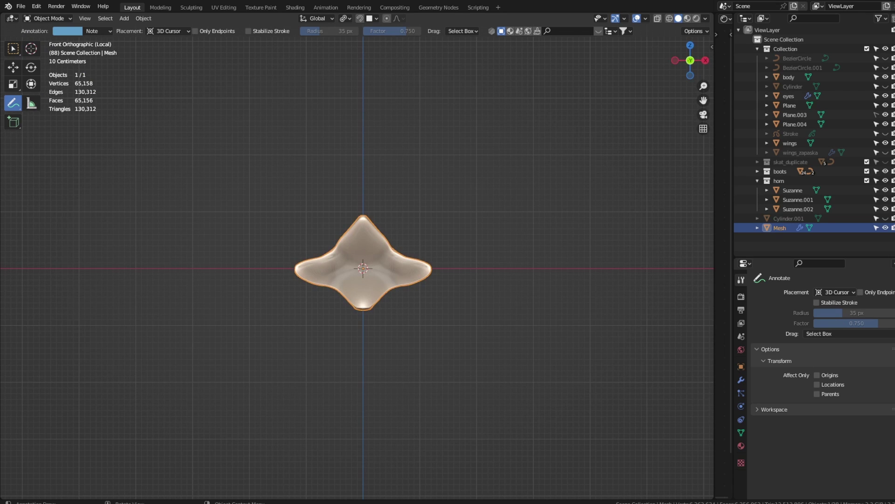
mouse_move(147, 103)
left_mouse_down()
mouse_move(158, 142)
mouse_move(268, 124)
mouse_move(291, 91)
mouse_move(344, 54)
mouse_move(371, 101)
mouse_move(409, 68)
left_mouse_up()
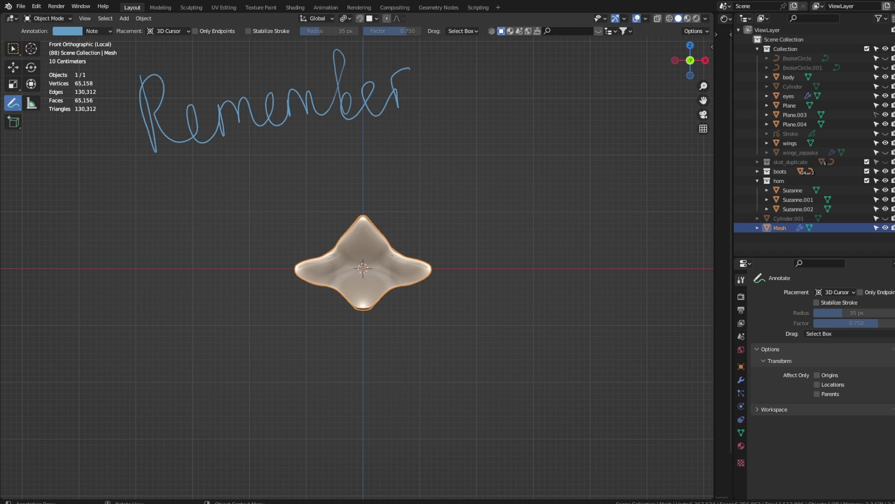
left_click_drag(380, 177, 436, 154)
left_click_drag(494, 124, 489, 197)
mouse_move(515, 150)
left_mouse_down()
mouse_move(581, 123)
mouse_move(619, 156)
left_mouse_up()
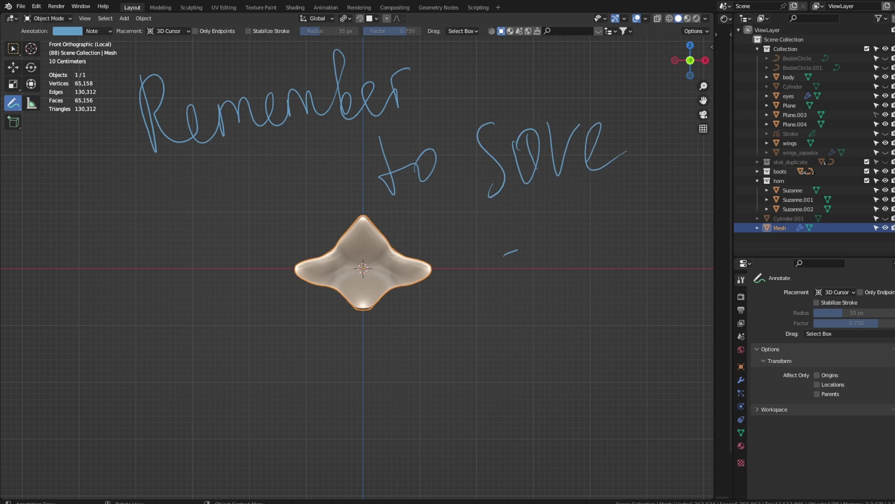
left_click_drag(517, 250, 557, 235)
left_click_drag(524, 272, 573, 252)
left_click_drag(556, 200, 572, 293)
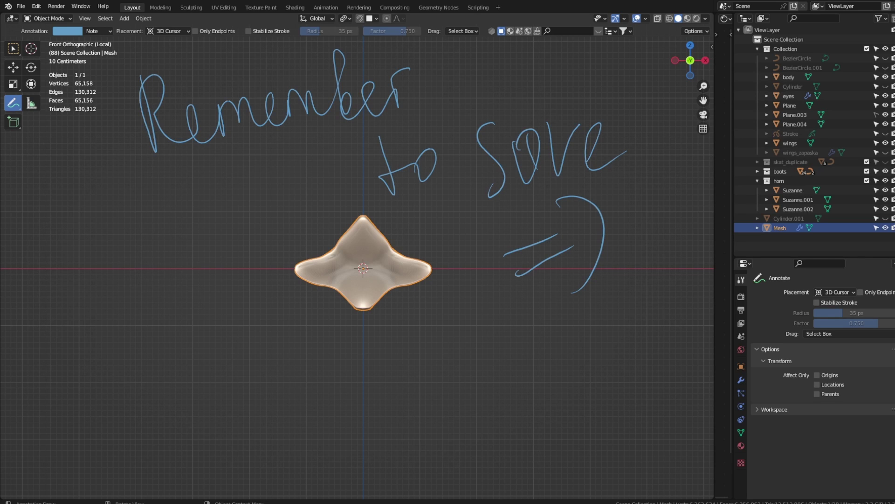
mouse_move(596, 247)
left_mouse_down("ctrl")
mouse_move(583, 234)
mouse_move(558, 84)
mouse_move(344, 160)
mouse_move(152, 76)
left_mouse_up("ctrl")
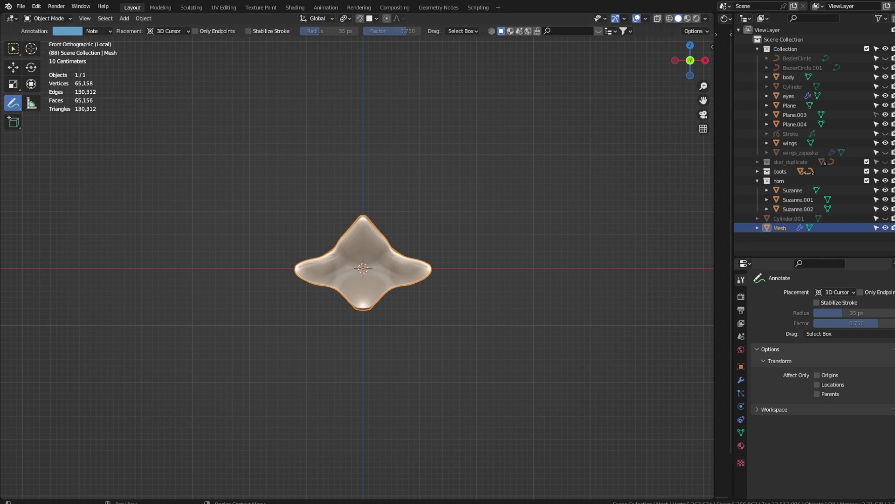
- In the modifier settings, set Solidify thickness to 0.012, then drag it up to 0.043 m
left_click(741, 379)
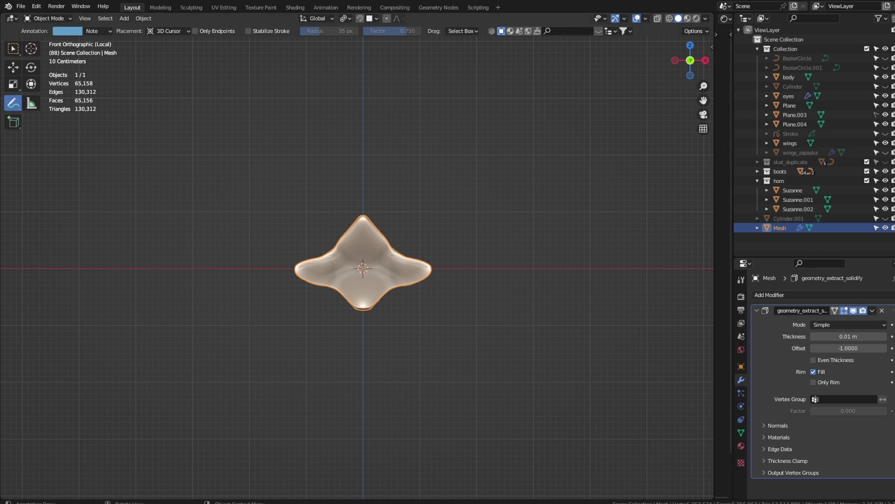
mouse_move(363, 268)
middle_mouse_down()
mouse_move(355, 243)
mouse_move(345, 261)
mouse_move(351, 289)
middle_mouse_up()
scroll(363, 268, "up", 3)
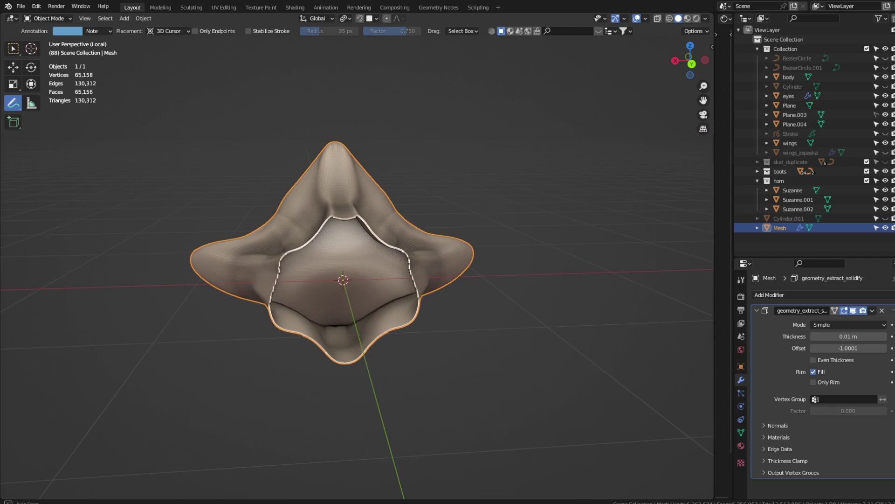
left_click(848, 337)
type("0.012")
key("Return")
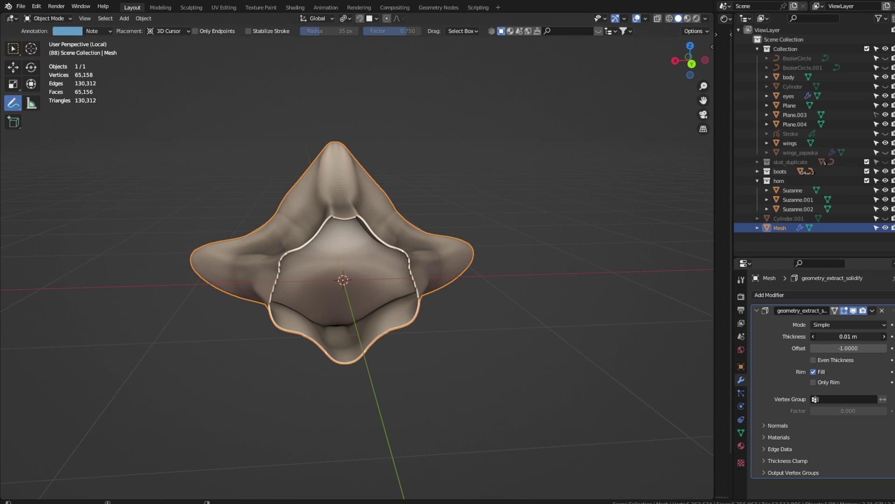
left_click_drag(848, 336, 863, 336)
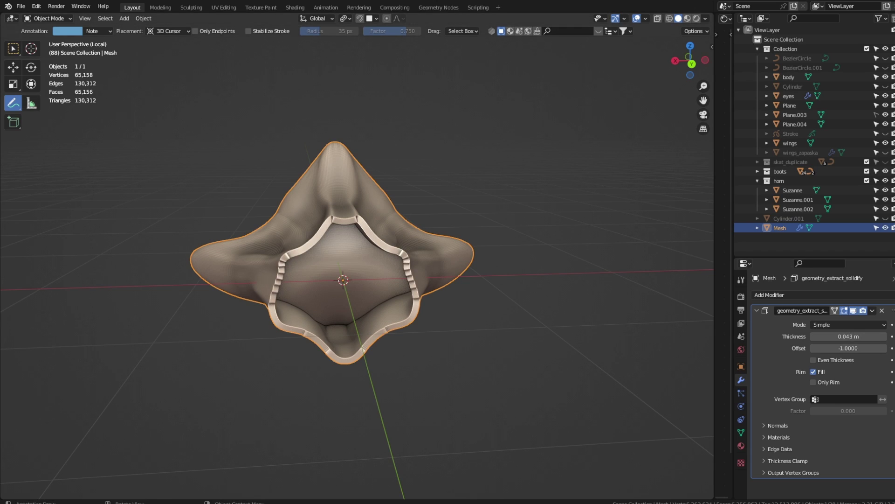
- Handwrite 'Set up solid mode' below the mesh, then erase the notes
left_click_drag(329, 382, 332, 461)
left_click_drag(363, 422, 396, 417)
mouse_move(374, 356)
left_mouse_down()
mouse_move(397, 390)
mouse_move(431, 379)
mouse_move(503, 386)
left_mouse_up()
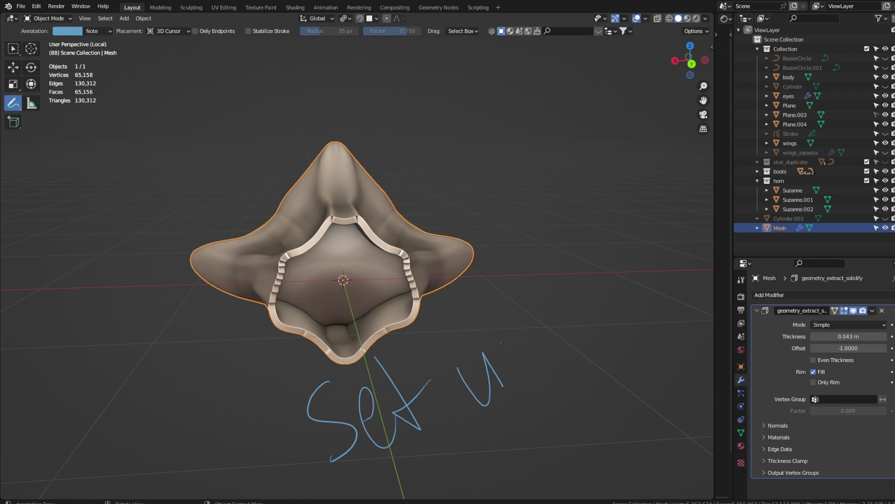
left_click_drag(502, 348, 518, 358)
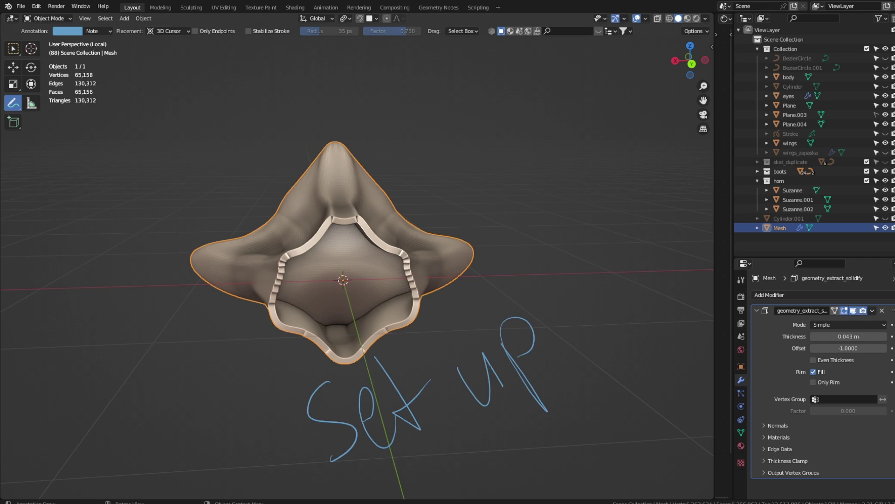
left_click_drag(467, 445, 485, 492)
left_click_drag(527, 432, 530, 426)
left_click_drag(527, 394, 560, 451)
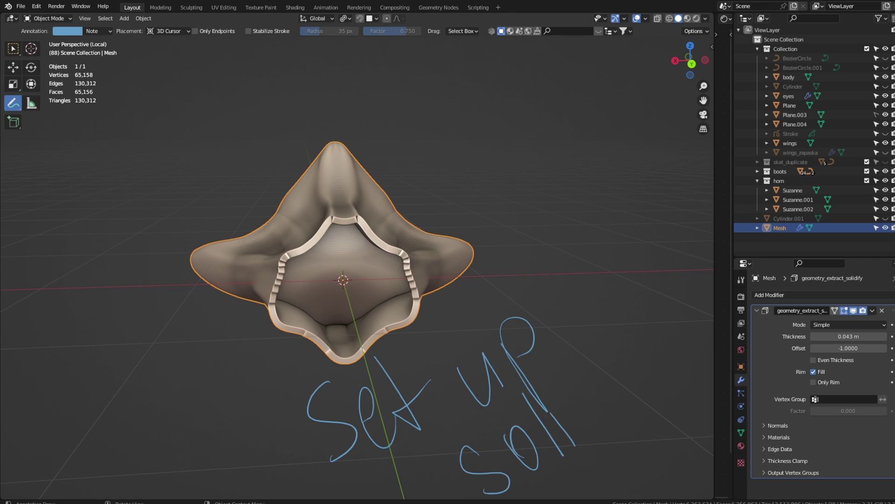
left_click_drag(600, 397, 589, 423)
left_click_drag(564, 348, 627, 433)
mouse_move(578, 310)
left_mouse_down()
mouse_move(597, 280)
mouse_move(645, 259)
mouse_move(653, 219)
mouse_move(686, 224)
mouse_move(713, 250)
left_mouse_up()
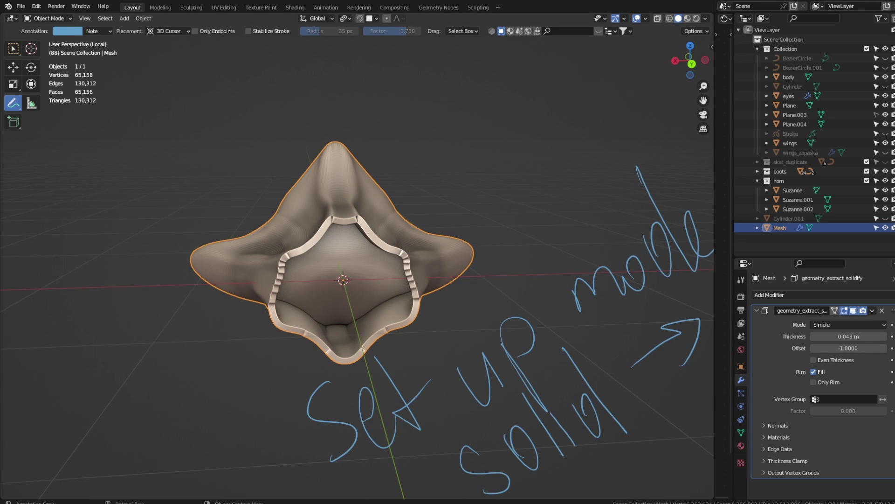
mouse_move(558, 448)
right_mouse_down("ctrl")
mouse_move(590, 429)
mouse_move(674, 333)
mouse_move(690, 233)
mouse_move(475, 402)
mouse_move(326, 401)
mouse_move(578, 289)
mouse_move(646, 187)
right_mouse_up("ctrl")
- Save, exit local view to a front view, and apply the Solidify modifier to the mesh
key("w")
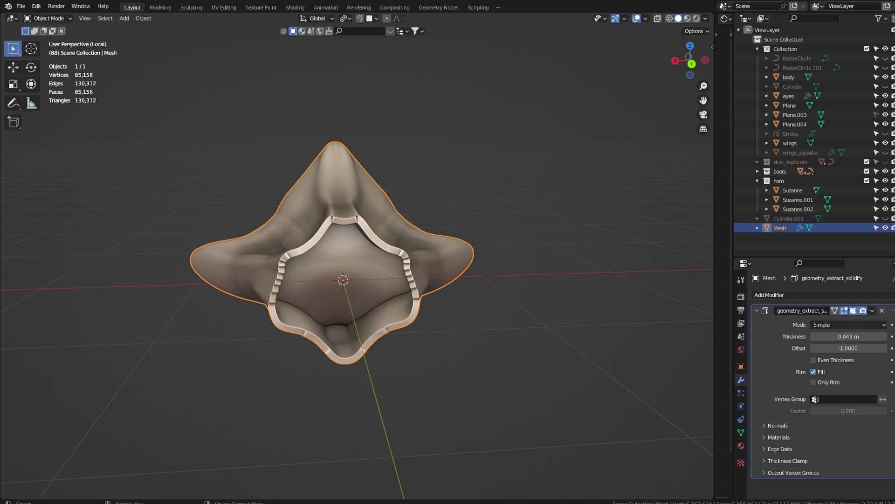
middle_click_drag(646, 186, 560, 234)
key("ctrl+s")
key("KP_1")
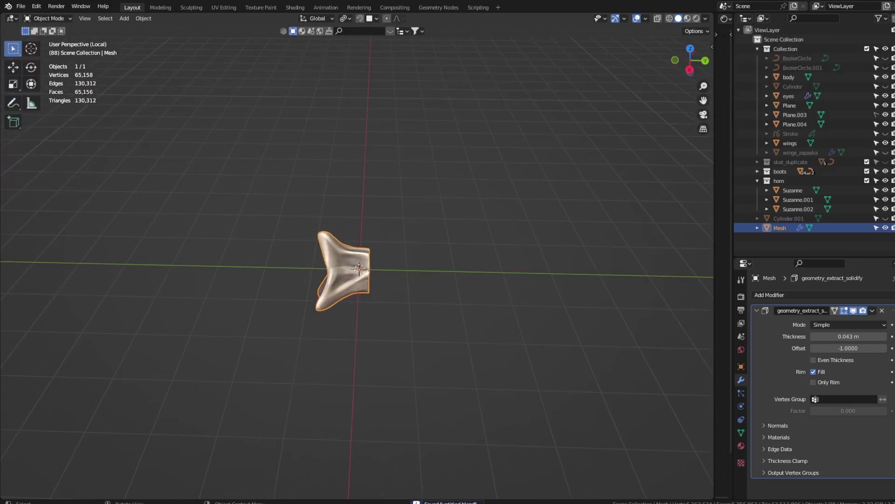
key("KP_Divide")
scroll(372, 280, "down", 4)
middle_click_drag(373, 280, 336, 296, "shift")
key("ctrl+a")
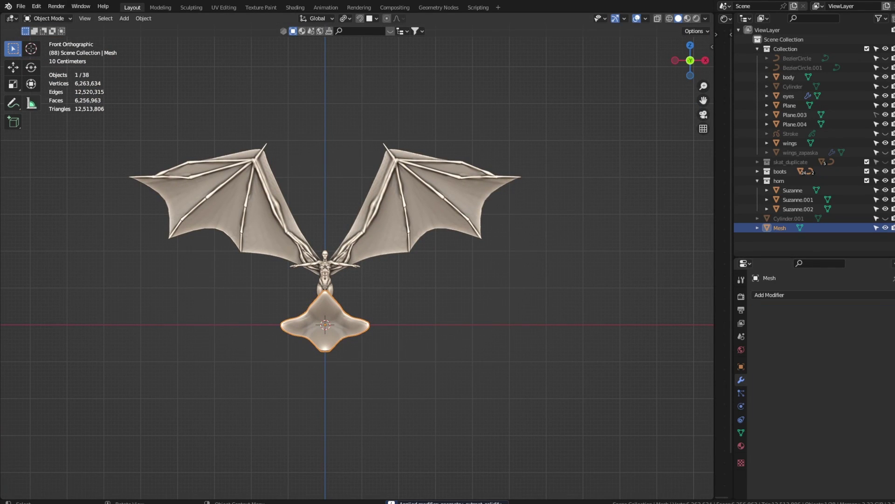
- Handwrite a 'Then magic' note below the model and erase it
key("shift+space")
key("d")
left_click_drag(266, 397, 291, 452)
mouse_move(237, 404)
left_mouse_down()
mouse_move(322, 420)
mouse_move(399, 410)
left_mouse_up()
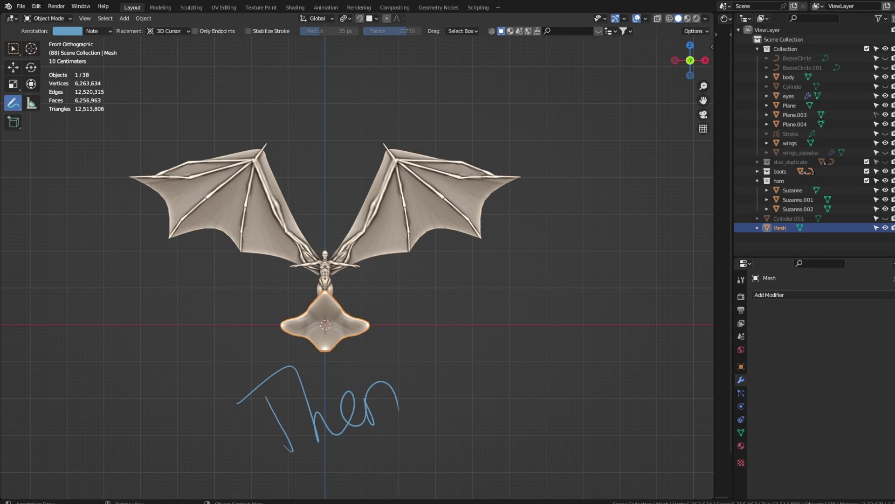
left_click_drag(439, 374, 534, 379)
mouse_move(539, 333)
left_mouse_down()
mouse_move(564, 366)
mouse_move(659, 309)
left_mouse_up()
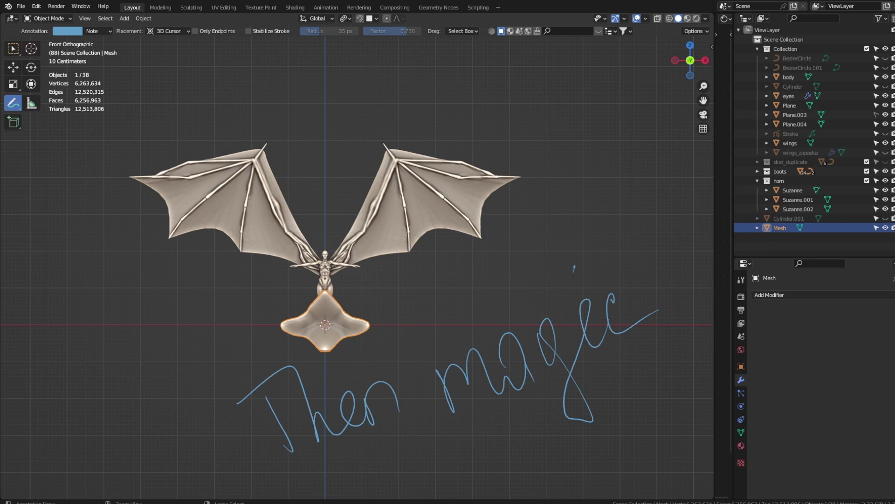
mouse_move(567, 369)
left_mouse_down("ctrl")
mouse_move(636, 343)
mouse_move(464, 330)
mouse_move(300, 448)
left_mouse_up("ctrl")
key("w")
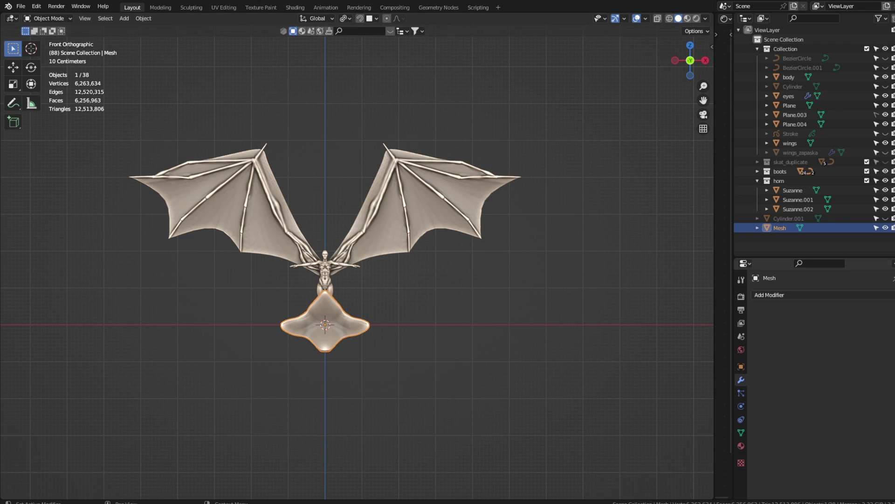
- Scale the mesh base by 0.235 and isolate it in local view
scroll(357, 266, "up", 2)
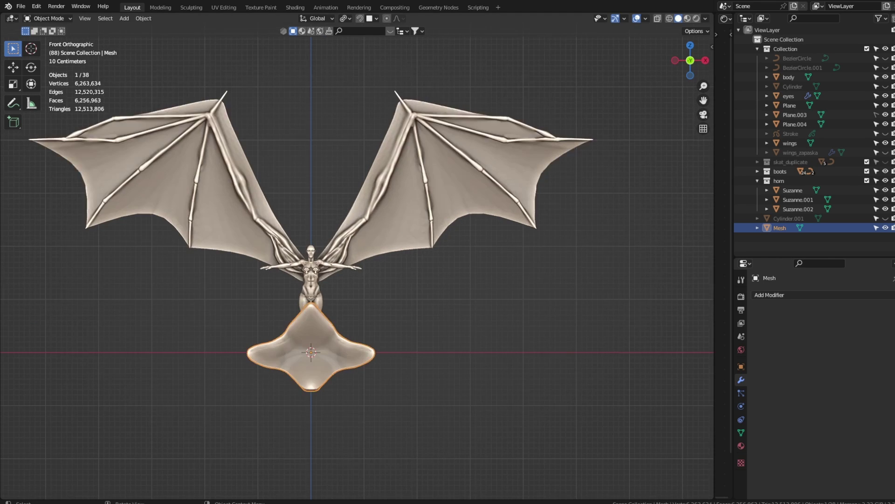
type("s.235")
key("Return")
key("KP_Divide")
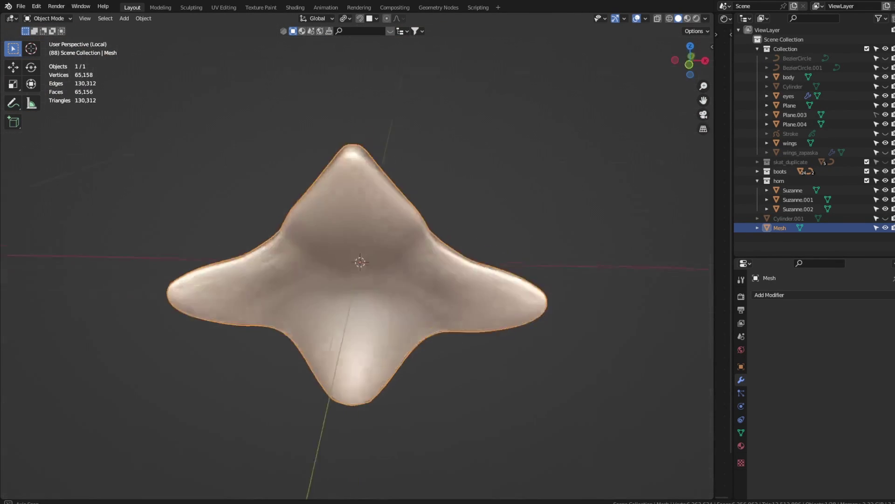
- Rotate the mesh -90° about Z and add an Array modifier
type("r")
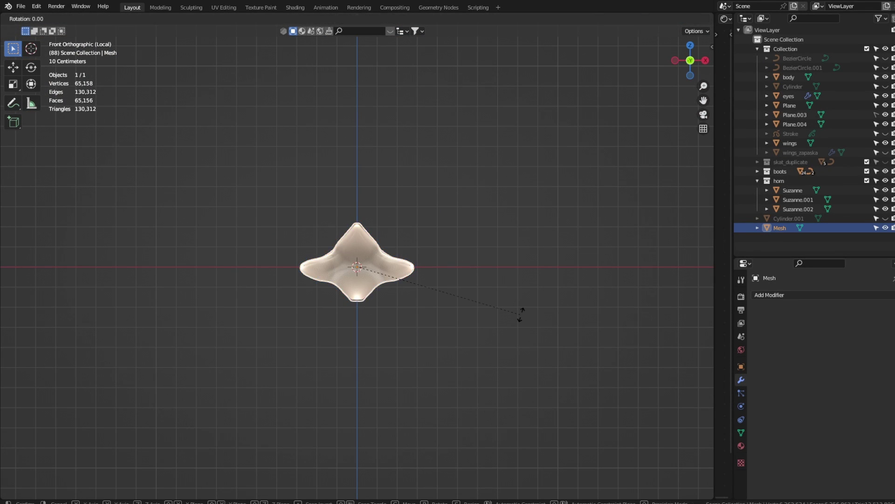
type("x-90")
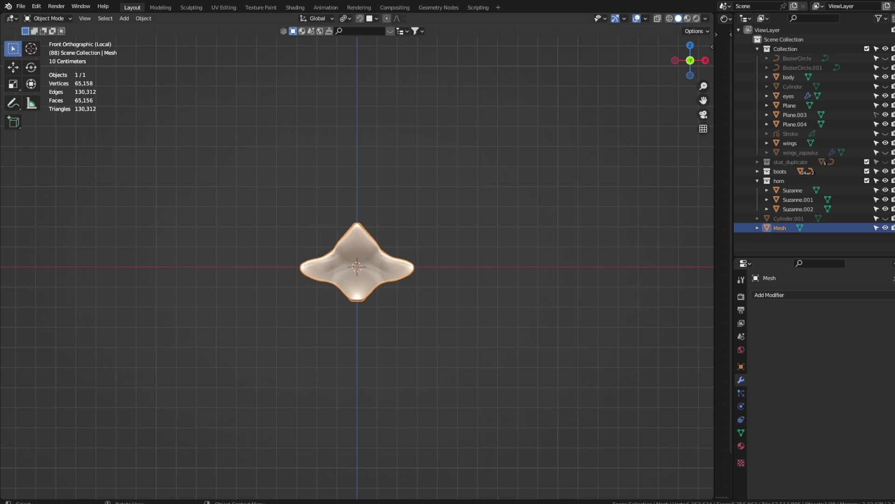
type("z")
left_click(520, 315)
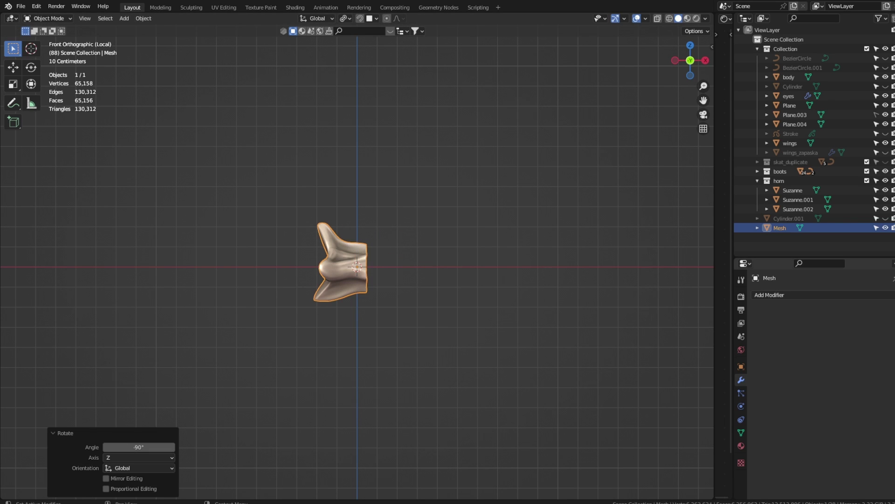
left_click(770, 294)
left_click(709, 97)
left_click_drag(848, 364, 856, 365)
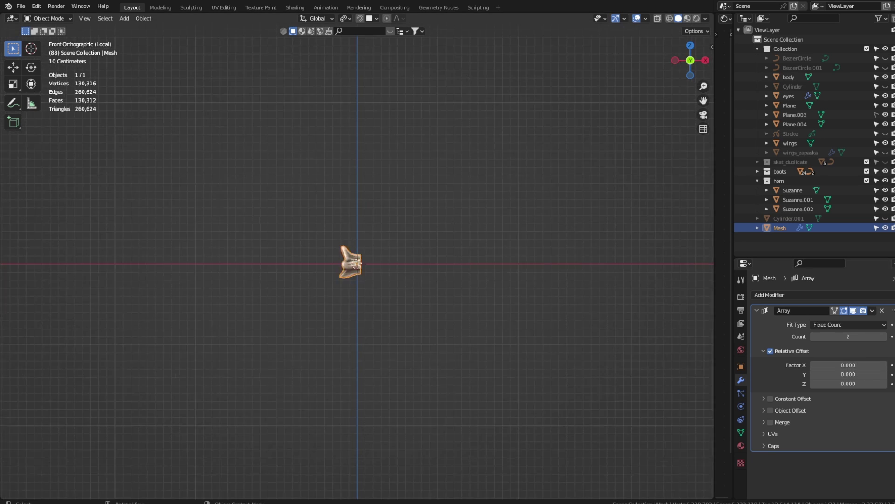
scroll(357, 263, "down", 4)
scroll(356, 264, "up", 2)
- Apply rotation and scale, re-add the Array, and set its X offset factor to 0.470
right_click(326, 302)
key("ctrl+a")
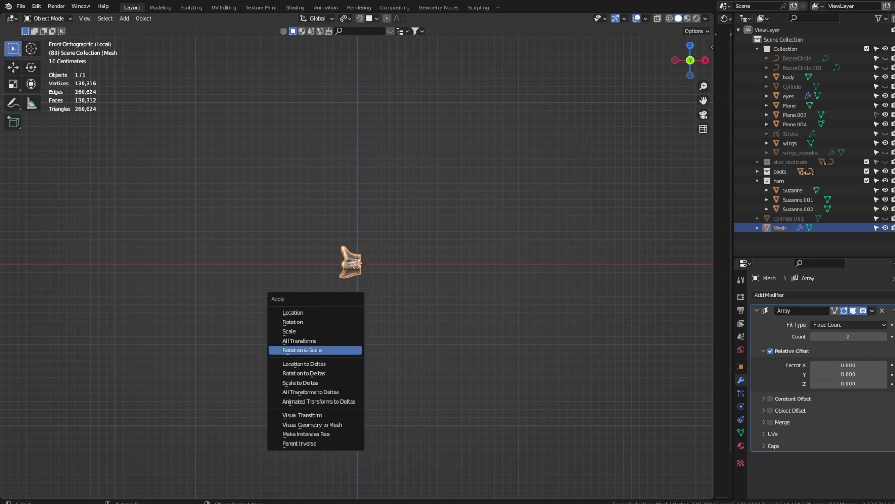
left_click(316, 348)
left_click(769, 295)
left_click(709, 98)
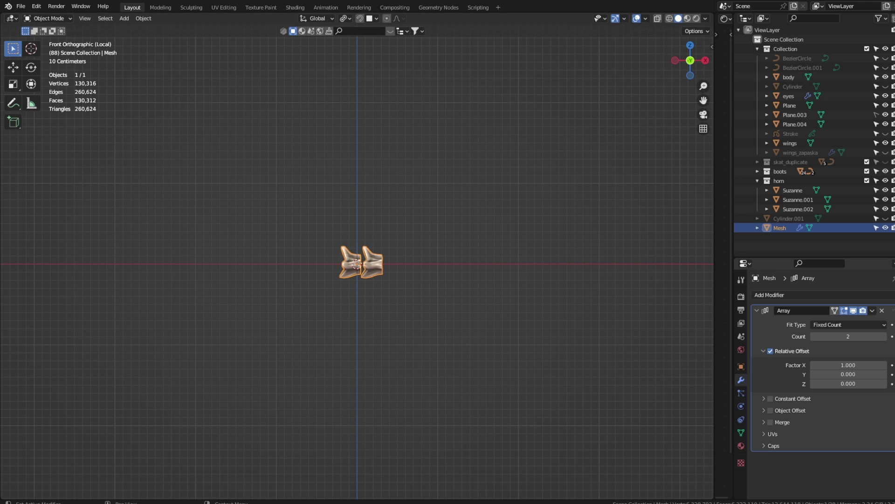
scroll(357, 266, "up", 4)
scroll(357, 265, "up", 2)
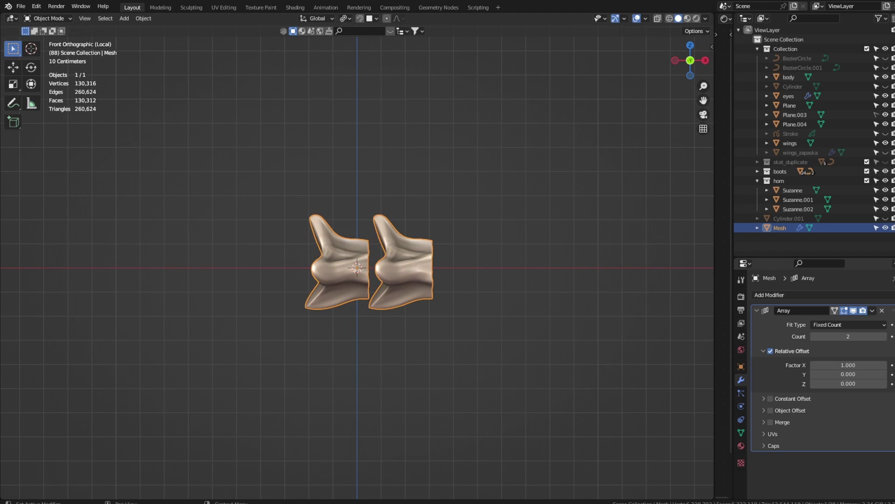
left_click_drag(848, 364, 816, 365)
mouse_move(373, 187)
middle_mouse_down()
mouse_move(326, 298)
mouse_move(368, 271)
mouse_move(336, 234)
mouse_move(364, 261)
middle_mouse_up()
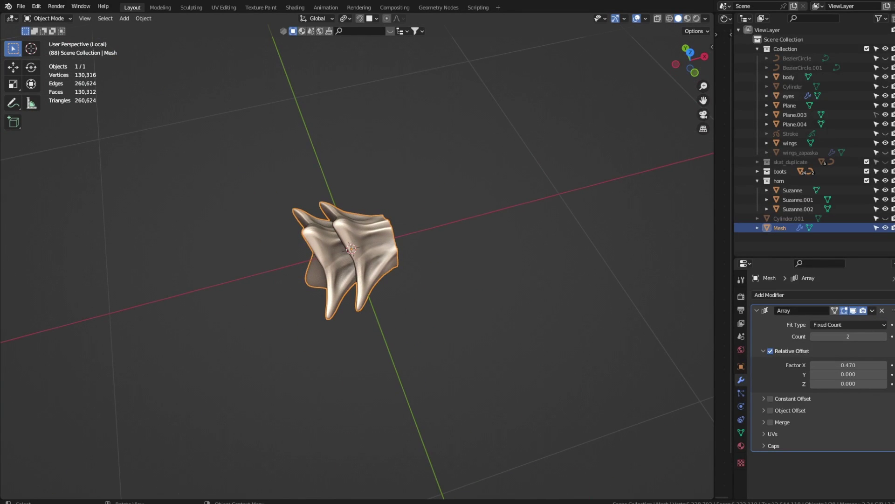
key("ctrl+Tab")
- In Sculpt Mode, pull the top of the segment into a ridge from the front view
left_click(152, 168)
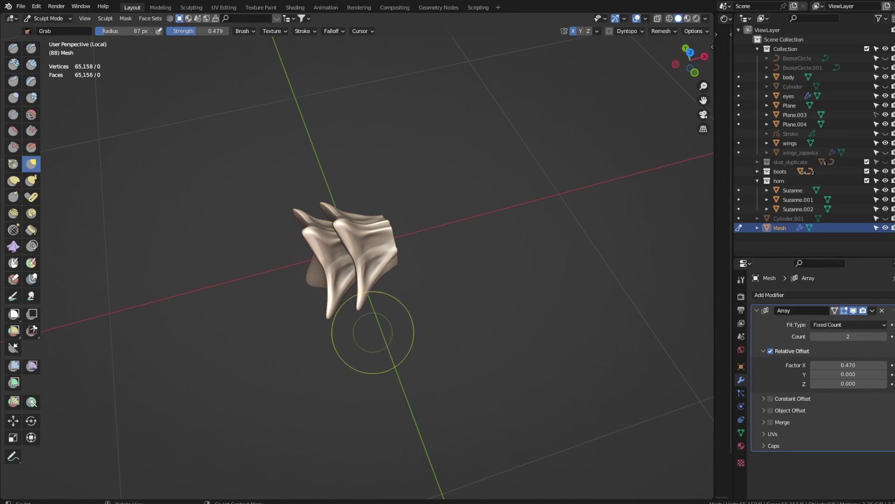
key("KP_1")
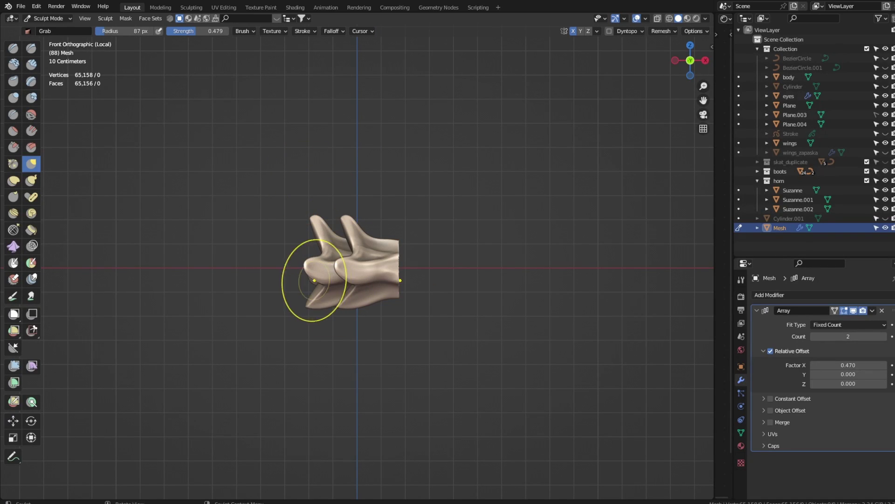
left_click_drag(335, 236, 345, 240)
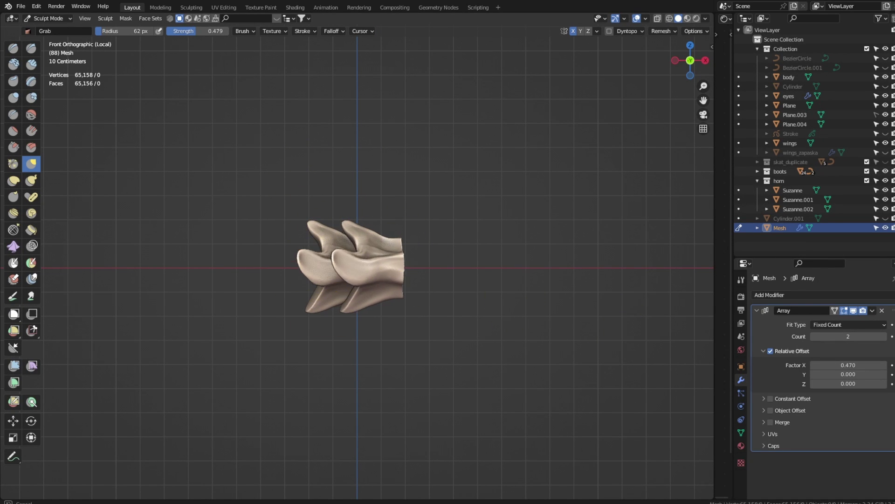
middle_click_drag(296, 235, 322, 219)
scroll(496, 281, "up", 4)
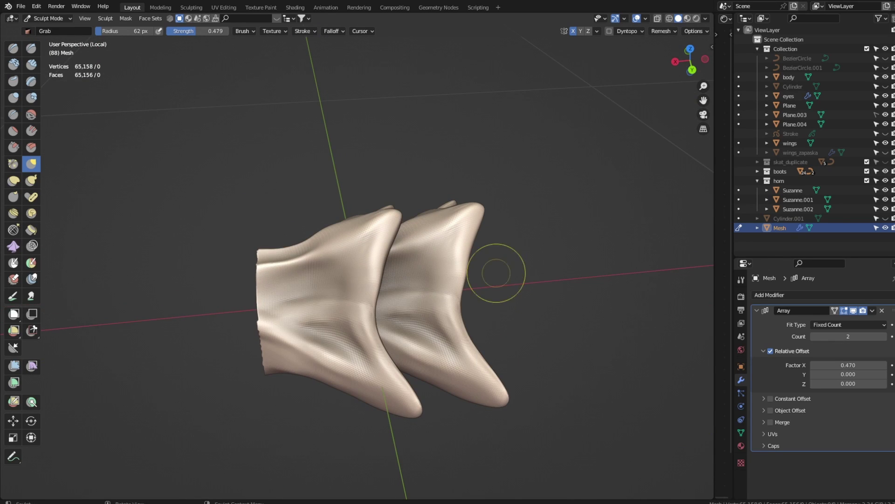
- Build up clay strips, a faint groove and small marks on the segment's front faces
key("c")
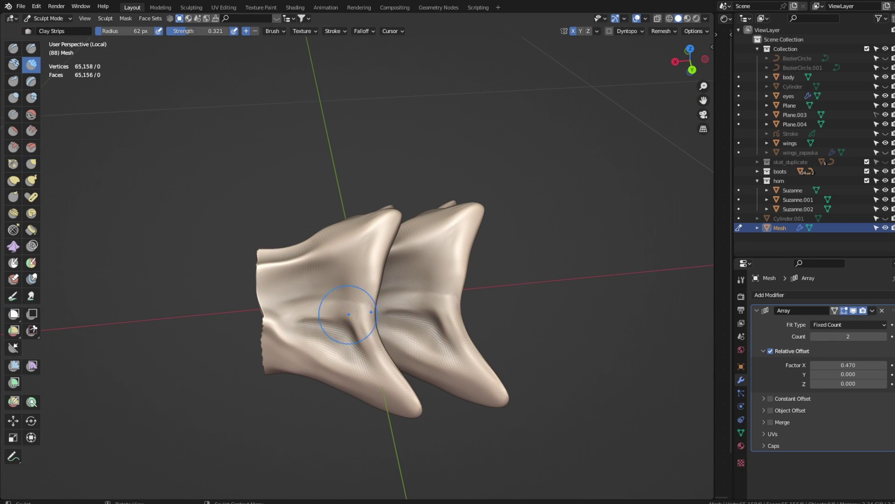
mouse_move(322, 326)
left_mouse_down()
mouse_move(349, 341)
mouse_move(363, 369)
left_mouse_up()
left_click_drag(366, 228, 327, 299)
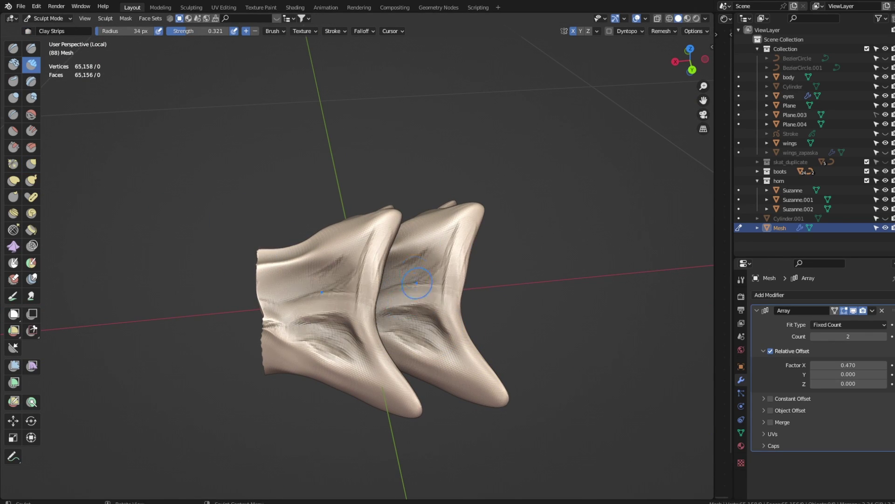
left_click_drag(362, 254, 263, 322)
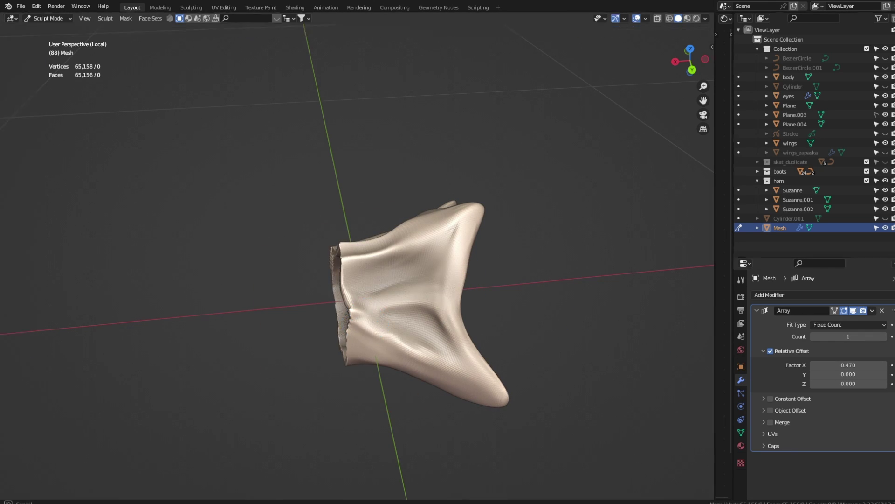
mouse_move(376, 320)
left_mouse_down("ctrl")
mouse_move(411, 319)
mouse_move(379, 320)
left_mouse_up("ctrl")
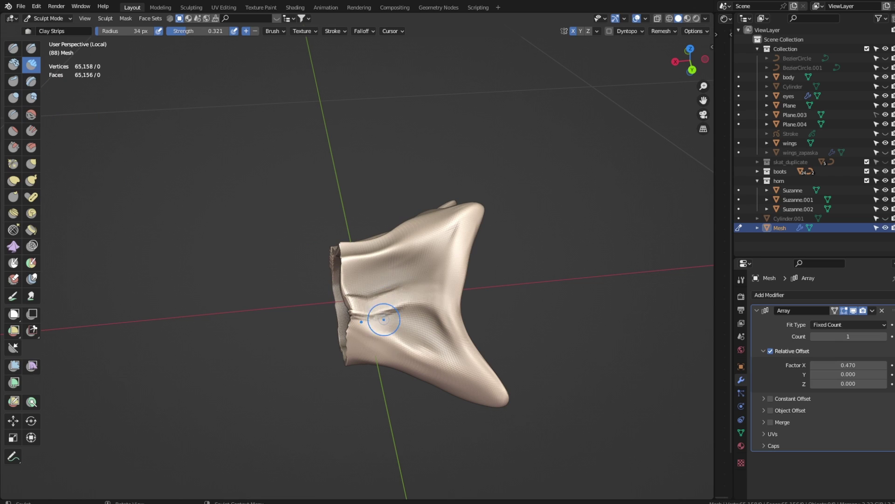
key("f")
left_click(380, 320)
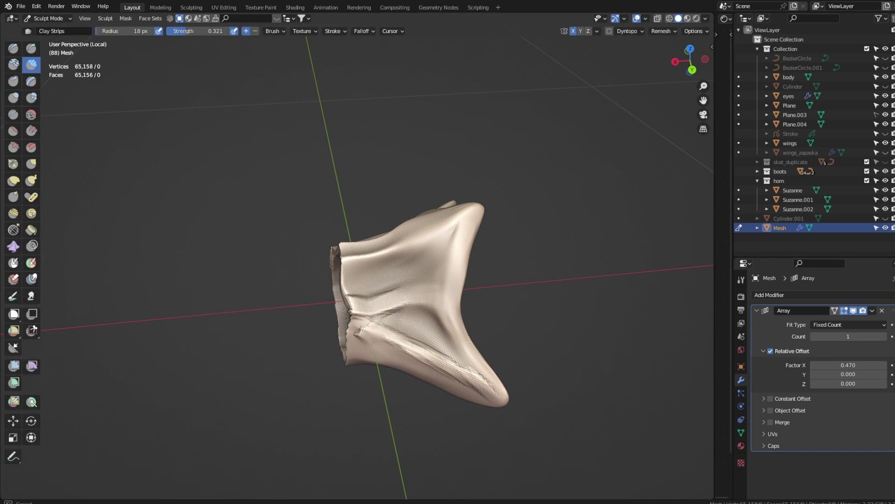
mouse_move(350, 301)
middle_mouse_down()
mouse_move(443, 308)
mouse_move(347, 325)
middle_mouse_up()
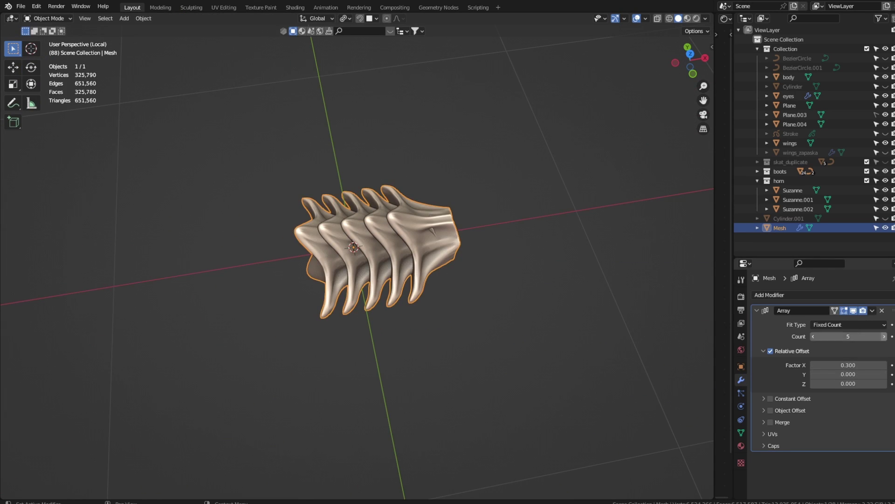
- Set the array to six copies with tighter spacing and re-enter Sculpt Mode
mouse_move(848, 336)
left_mouse_down()
mouse_move(861, 337)
mouse_move(835, 365)
left_mouse_up()
middle_click_drag(420, 279, 426, 276)
key("ctrl+Tab")
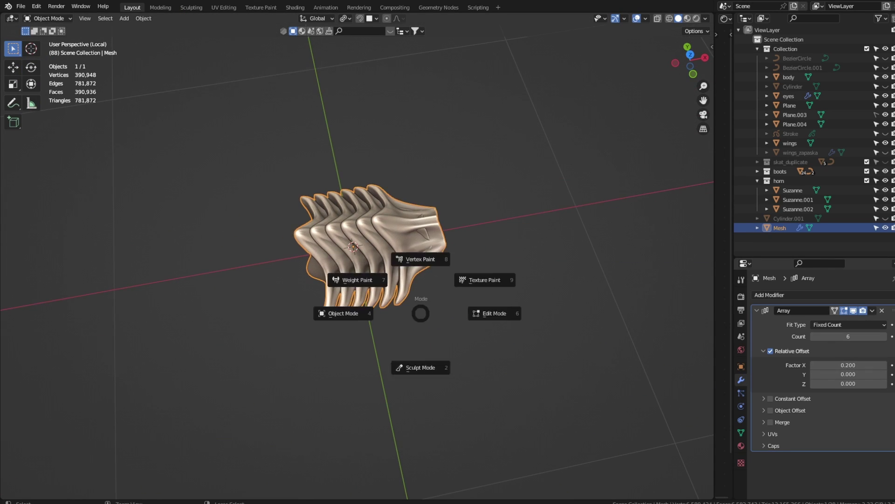
left_click(420, 368)
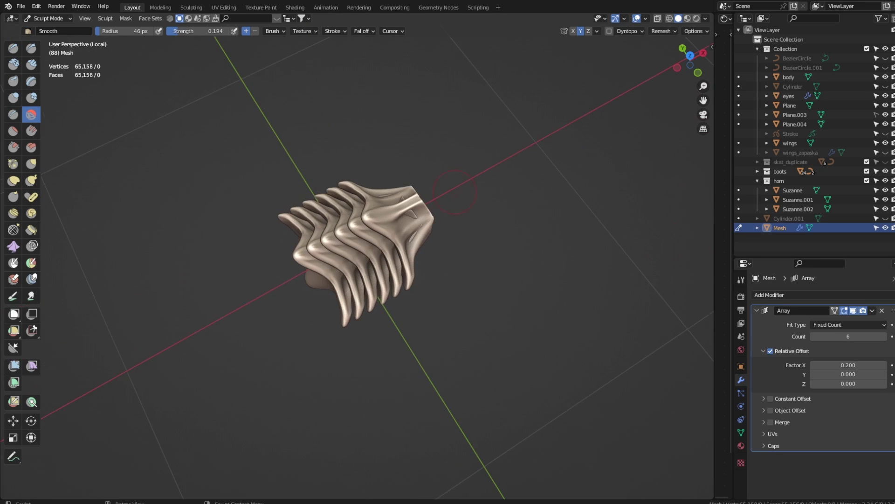
- Smooth at 0.509 strength and grab-reshape the segment, inspecting the six stacked copies
middle_click_drag(412, 149, 511, 264)
key("shift+f")
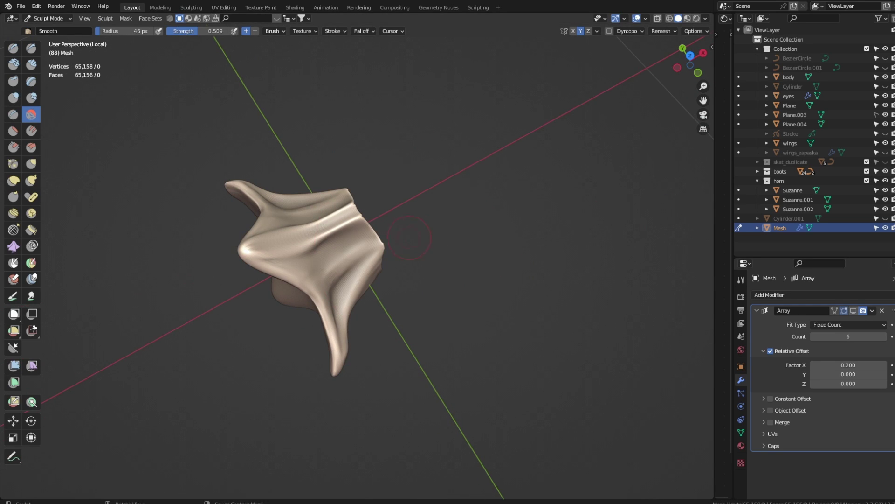
left_click(409, 237)
key("g")
key("KP_1")
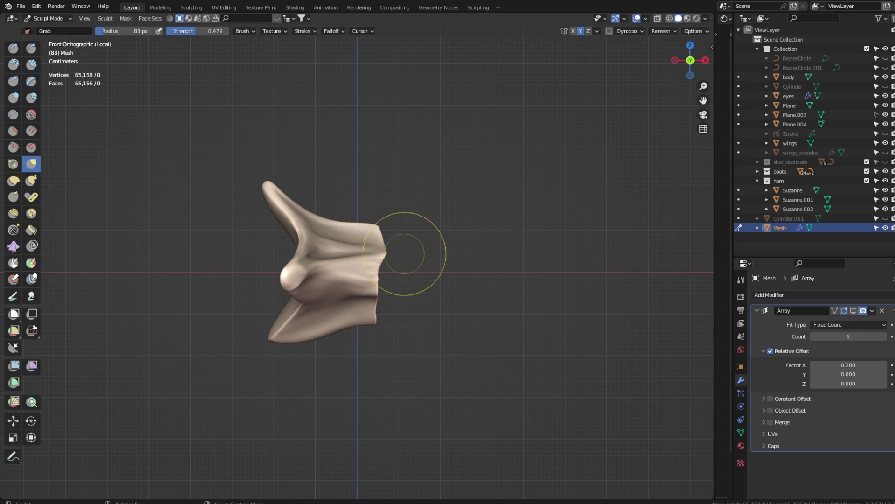
mouse_move(405, 254)
middle_mouse_down()
mouse_move(448, 219)
mouse_move(360, 279)
middle_mouse_up()
mouse_move(549, 269)
middle_mouse_down()
mouse_move(467, 261)
mouse_move(591, 292)
middle_mouse_up()
mouse_move(380, 300)
middle_mouse_down()
mouse_move(420, 261)
mouse_move(401, 242)
mouse_move(387, 261)
mouse_move(378, 251)
mouse_move(401, 280)
mouse_move(392, 299)
mouse_move(411, 310)
middle_mouse_up()
scroll(411, 310, "down", 4)
- Spread the copies to a 0.240 X offset, return to Object Mode and save
key("c")
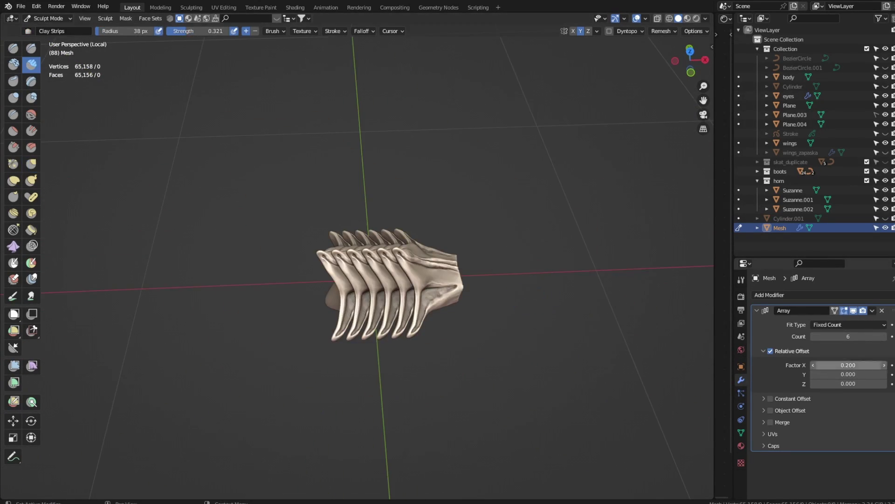
left_click_drag(848, 365, 860, 364)
mouse_move(410, 279)
middle_mouse_down()
mouse_move(391, 299)
mouse_move(373, 280)
mouse_move(383, 285)
middle_mouse_up()
key("ctrl+Tab")
key("ctrl+s")
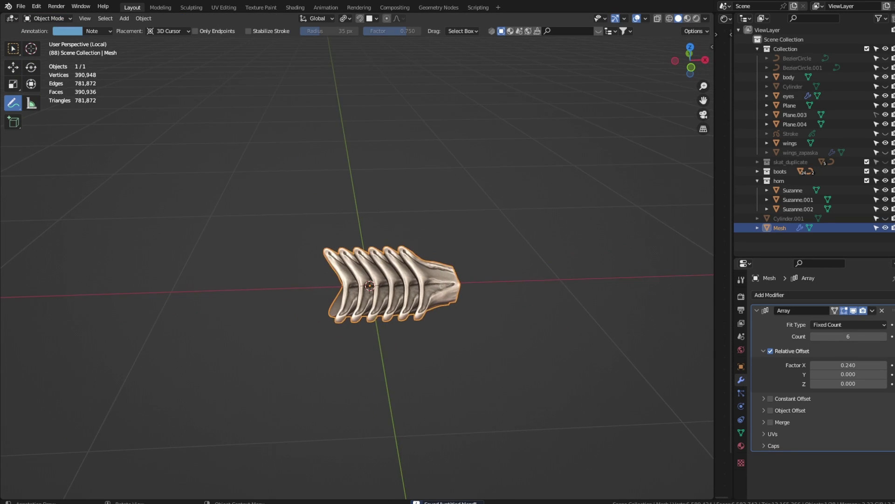
- Handwrite a '1st array' note with an arrow above the mesh, then erase it
scroll(392, 285, "down", 2)
left_click_drag(212, 99, 215, 142)
left_click_drag(260, 95, 255, 153)
left_click_drag(276, 78, 301, 161)
mouse_move(272, 137)
left_mouse_down()
mouse_move(297, 112)
mouse_move(358, 97)
left_mouse_up()
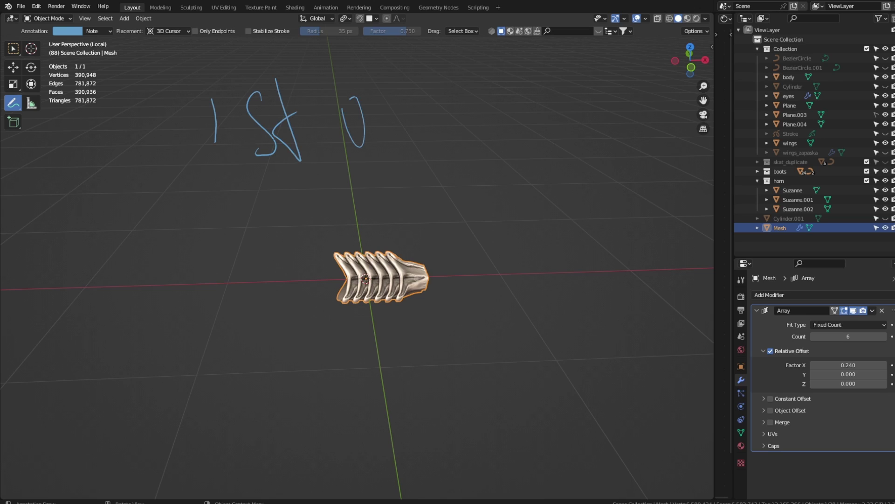
left_click_drag(388, 135, 409, 83)
mouse_move(412, 126)
left_mouse_down()
mouse_move(425, 76)
mouse_move(449, 93)
mouse_move(491, 66)
mouse_move(511, 148)
left_mouse_up()
left_click_drag(654, 267, 666, 297)
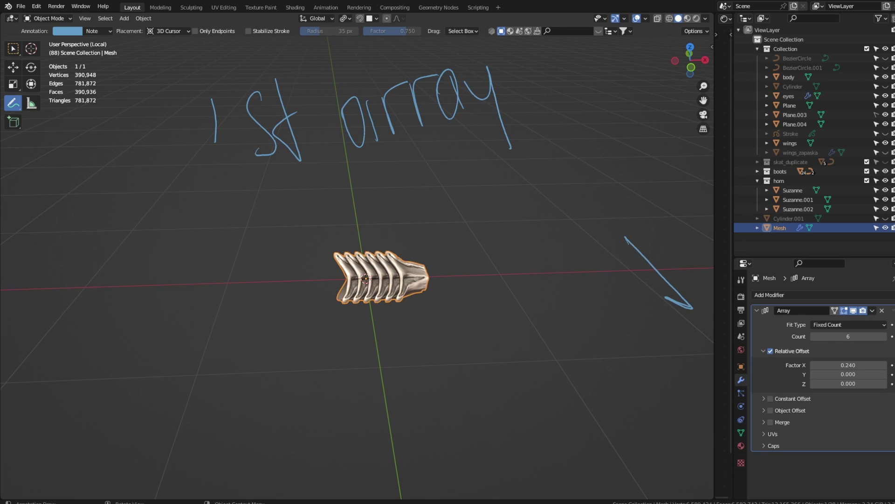
middle_click_drag(667, 299, 642, 284)
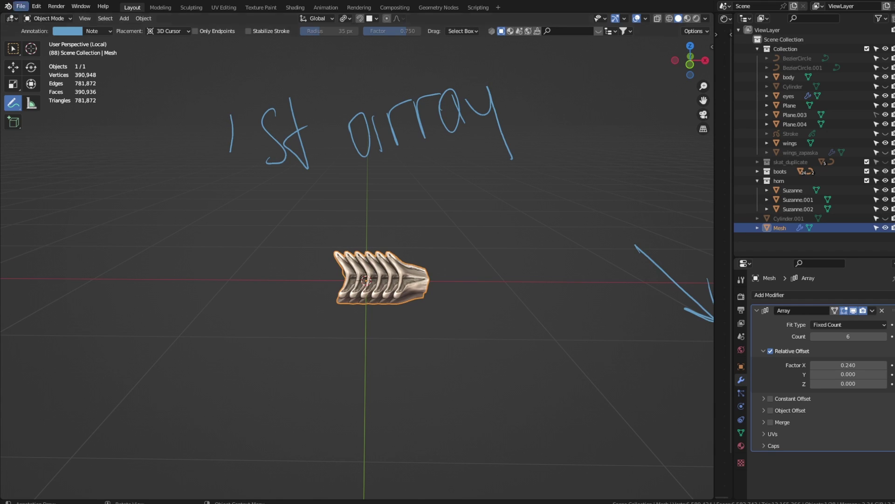
mouse_move(231, 135)
left_mouse_down("ctrl")
mouse_move(448, 119)
mouse_move(669, 300)
mouse_move(708, 318)
left_mouse_up("ctrl")
- Handwrite 'then add empty' above the six-copy spine
left_click_drag(216, 105, 253, 183)
mouse_move(212, 153)
left_mouse_down()
mouse_move(272, 161)
mouse_move(382, 108)
left_mouse_up()
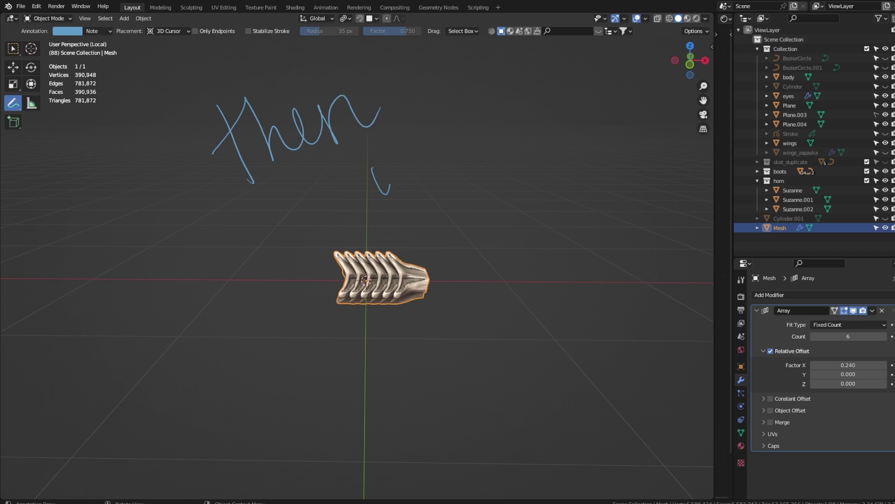
mouse_move(385, 154)
left_mouse_down()
mouse_move(391, 185)
mouse_move(422, 147)
left_mouse_up()
left_click_drag(399, 113, 439, 186)
left_click_drag(456, 127, 452, 161)
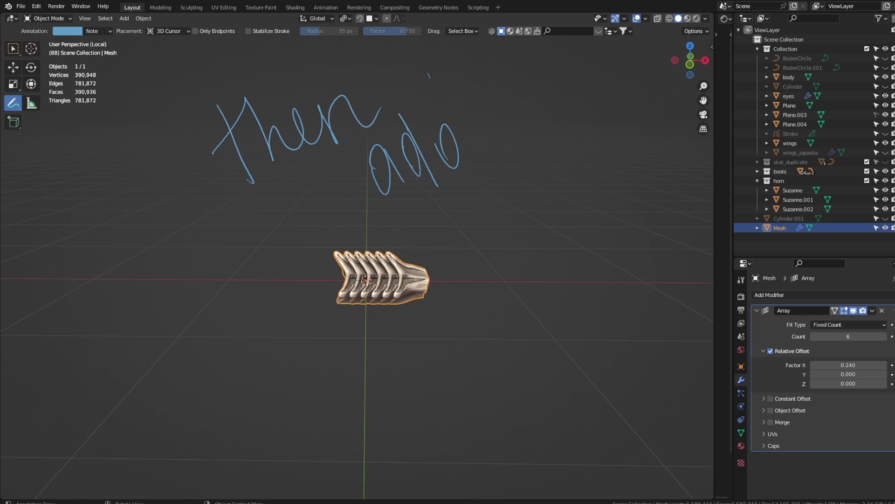
left_click_drag(428, 74, 487, 170)
mouse_move(553, 117)
left_mouse_down()
mouse_move(583, 136)
mouse_move(609, 116)
mouse_move(646, 107)
left_mouse_up()
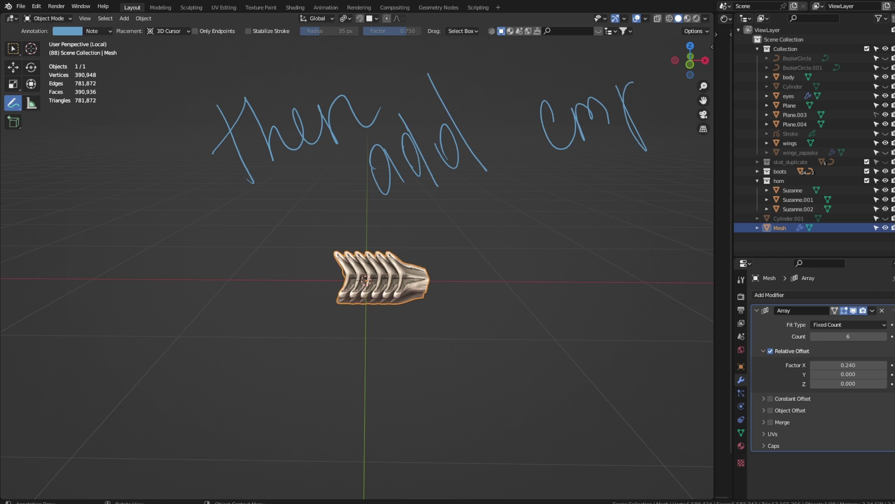
mouse_move(631, 60)
left_mouse_down()
mouse_move(640, 112)
mouse_move(656, 69)
left_mouse_up()
left_click_drag(672, 67, 704, 150)
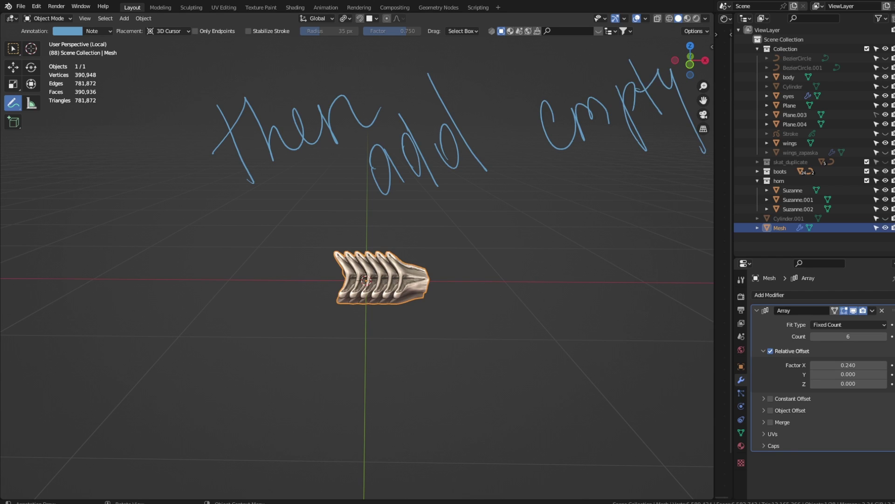
- Add a plain axes Empty at the world origin
key("shift+a")
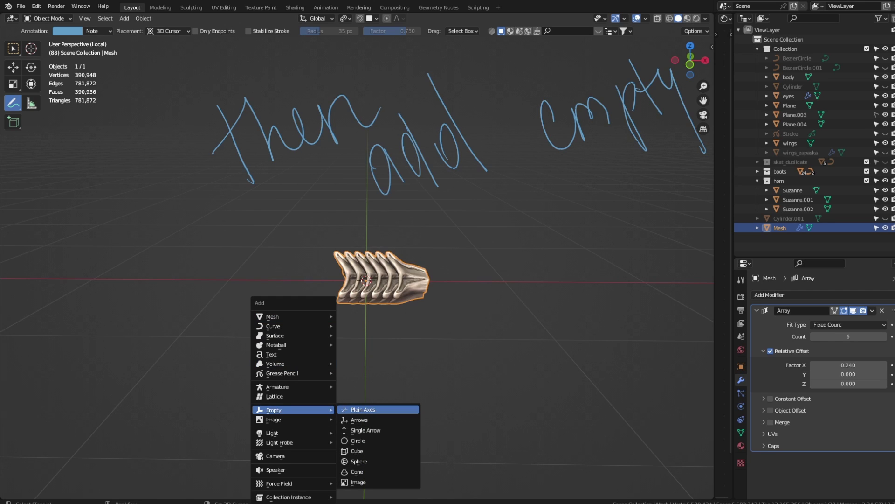
left_click(363, 409)
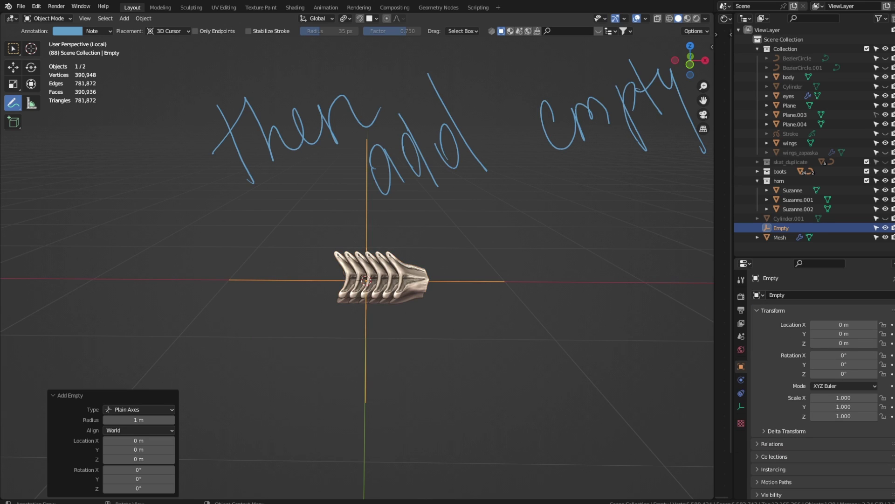
scroll(659, 310, "down", 1)
scroll(606, 300, "down", 1)
scroll(606, 300, "up", 2)
- Handwrite 'And curve' below the spine, erasing a mistaken word along the way
mouse_move(240, 395)
left_mouse_down()
mouse_move(224, 368)
mouse_move(315, 348)
left_mouse_up()
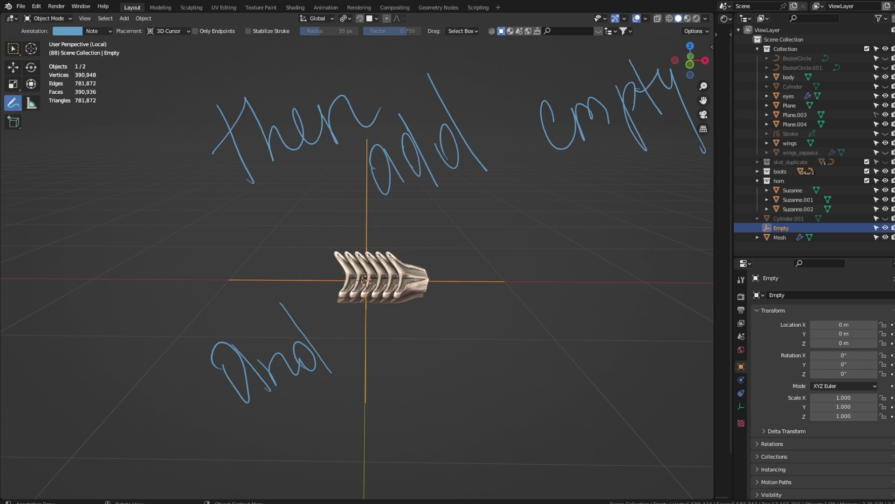
left_click_drag(400, 337, 431, 383)
left_click_drag(435, 335, 524, 418)
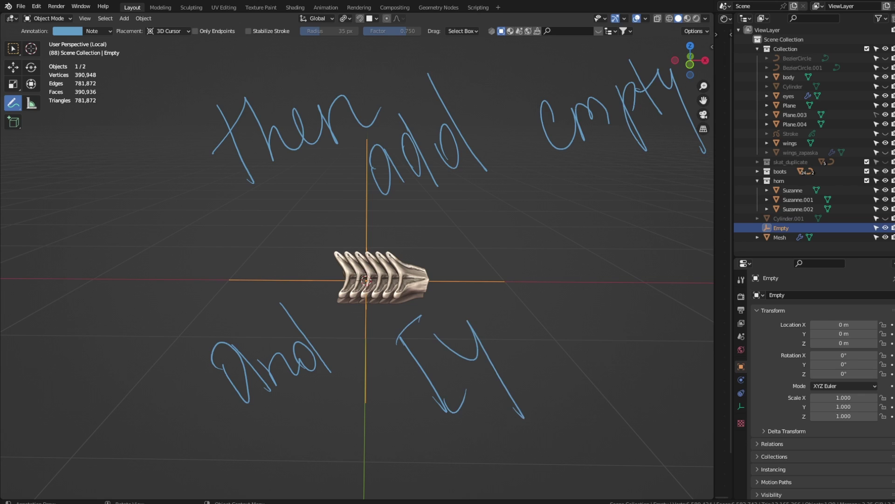
mouse_move(483, 306)
left_mouse_down("ctrl")
mouse_move(409, 340)
mouse_move(466, 366)
mouse_move(510, 368)
left_mouse_up("ctrl")
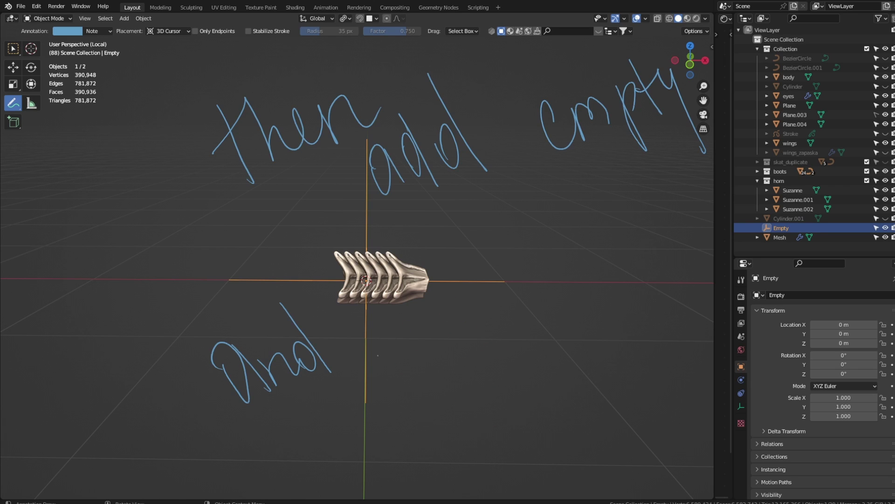
mouse_move(378, 355)
left_mouse_down()
mouse_move(410, 364)
mouse_move(475, 285)
mouse_move(505, 321)
left_mouse_up()
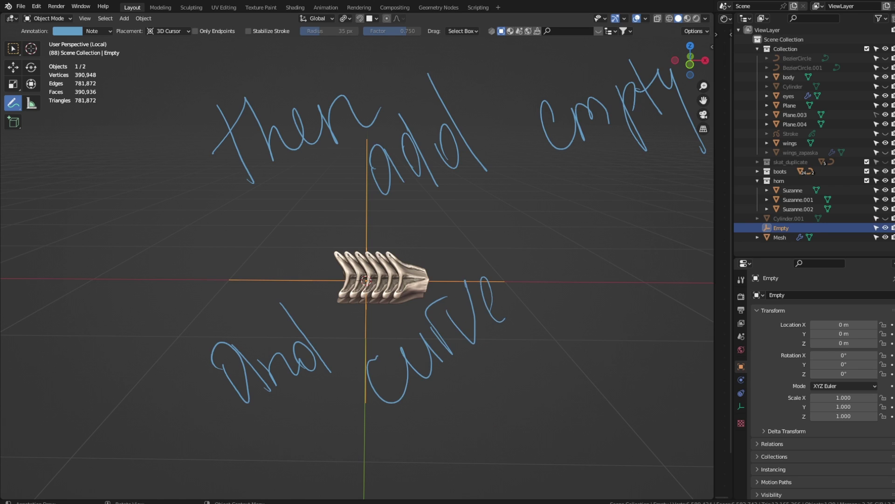
- Handwrite 'path' under 'curve' to complete the note
left_click_drag(494, 425, 506, 401)
left_click_drag(518, 368, 529, 389)
left_click_drag(541, 332, 566, 381)
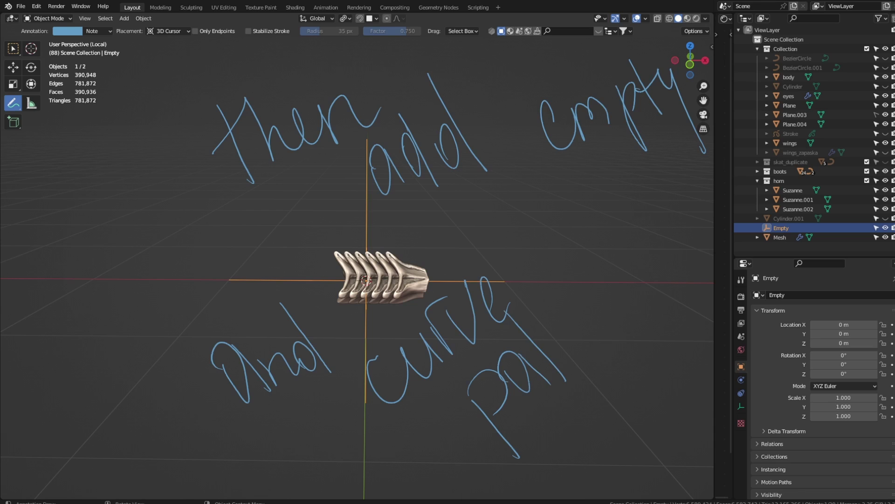
left_click_drag(524, 299, 578, 359)
left_click_drag(557, 318, 631, 313)
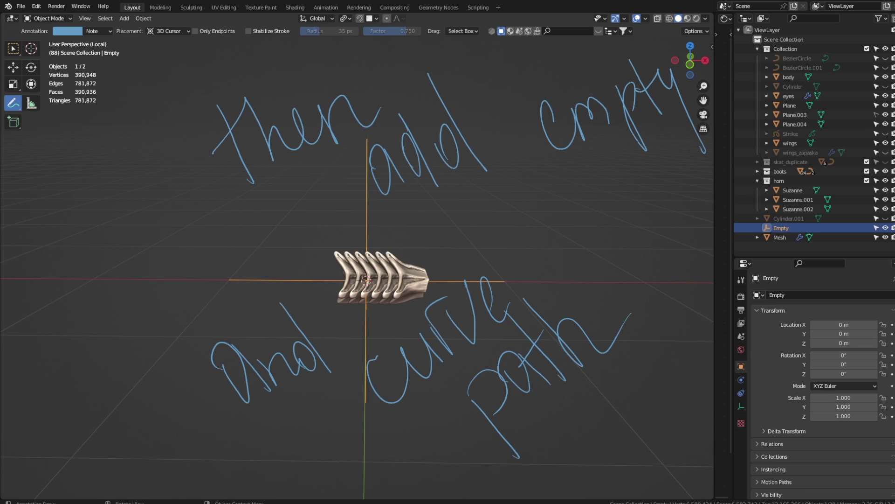
key("shift+a")
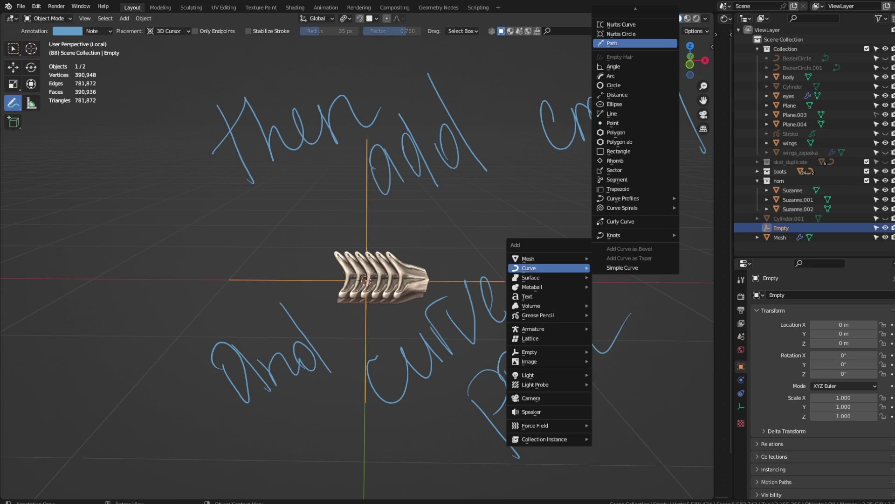
- Add a NurbsPath curve at the origin and erase the handwritten notes
left_click(615, 43)
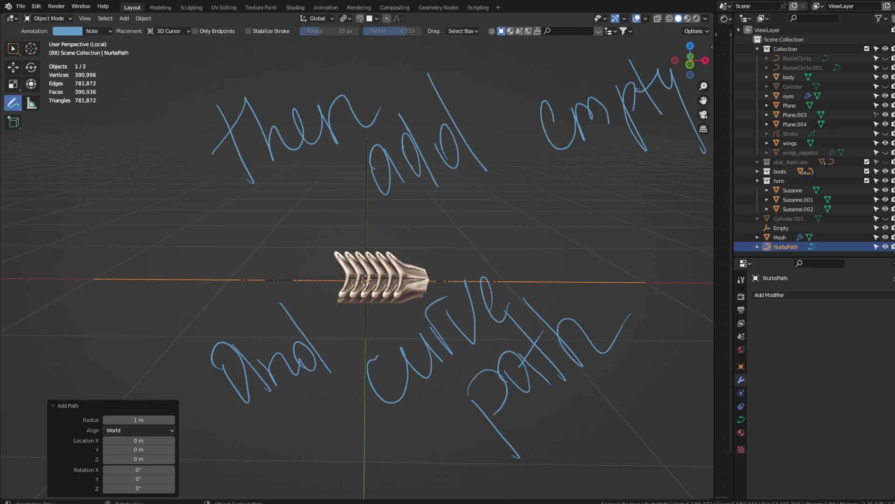
scroll(563, 295, "down", 3)
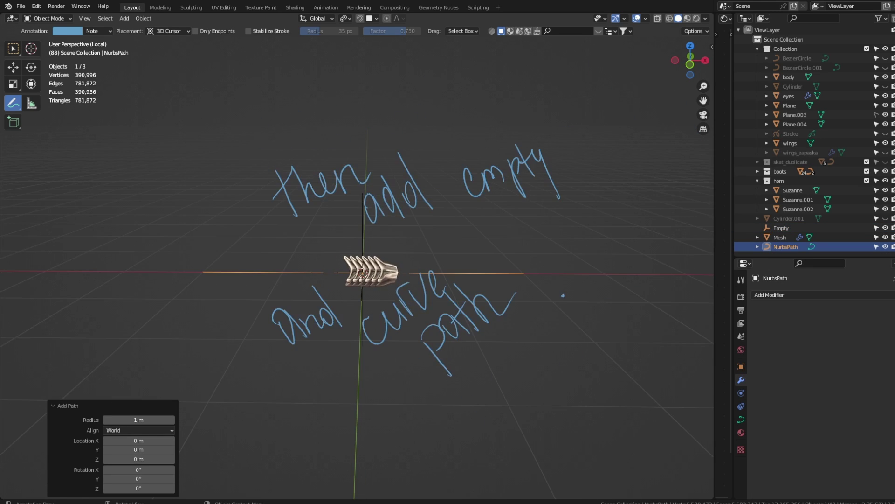
right_click_drag(481, 321, 492, 304)
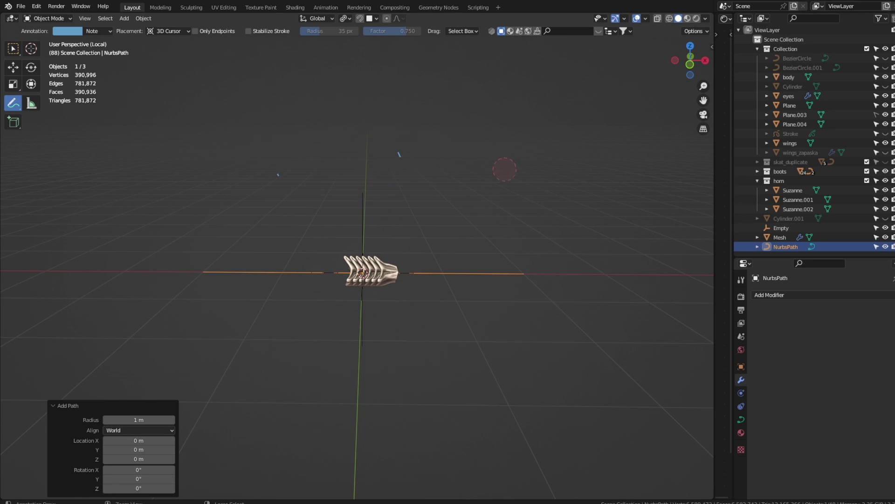
right_click_drag(584, 274, 503, 170)
- Parent the spine mesh and path to the Empty with Keep Transform
left_click(13, 48)
left_click_drag(256, 149, 487, 393)
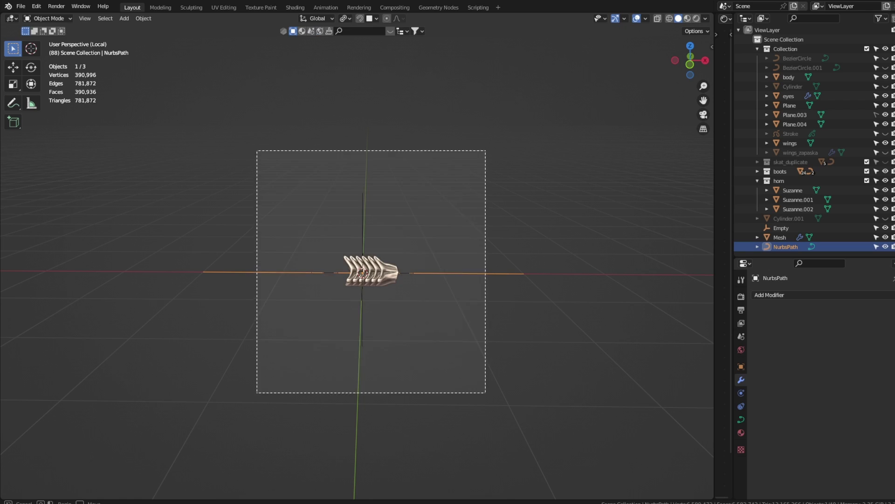
scroll(368, 275, "up", 2)
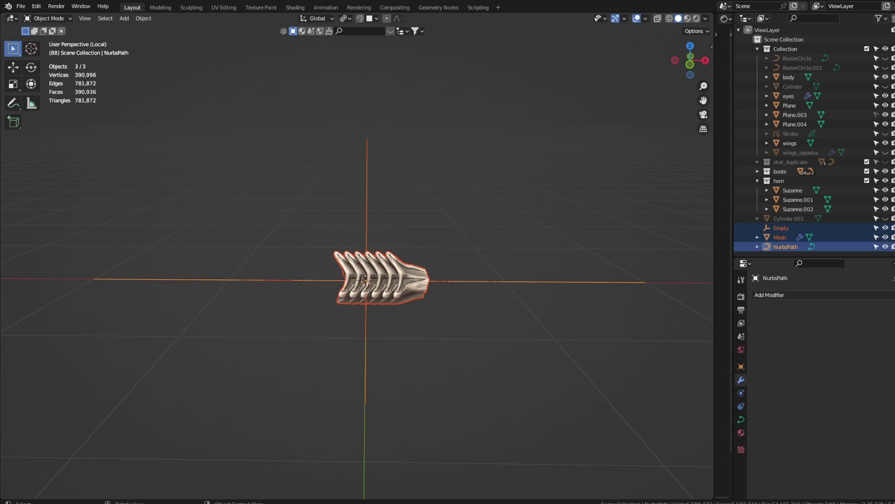
key("ctrl+p")
key("Return")
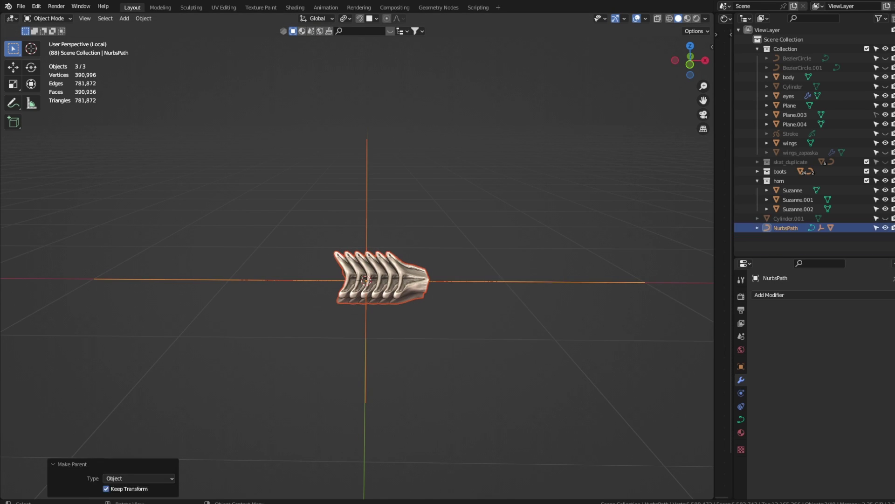
key("ctrl+p")
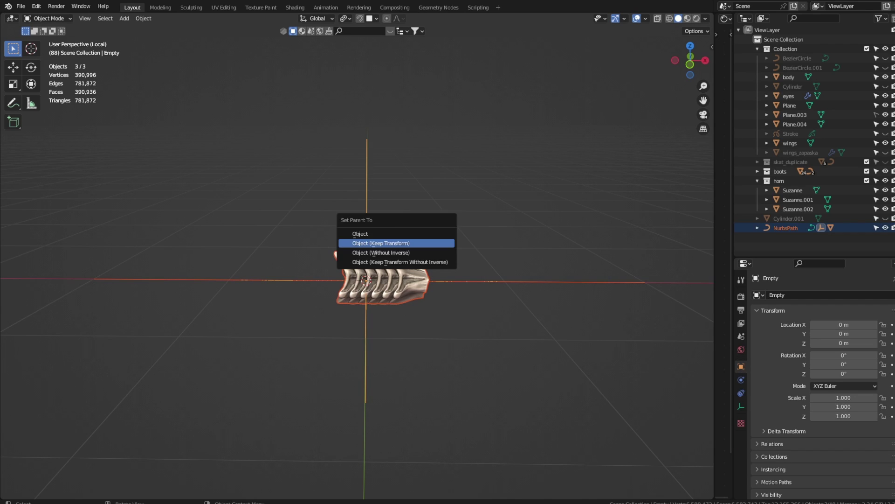
key("Return")
key("ctrl+z")
key("ctrl+p")
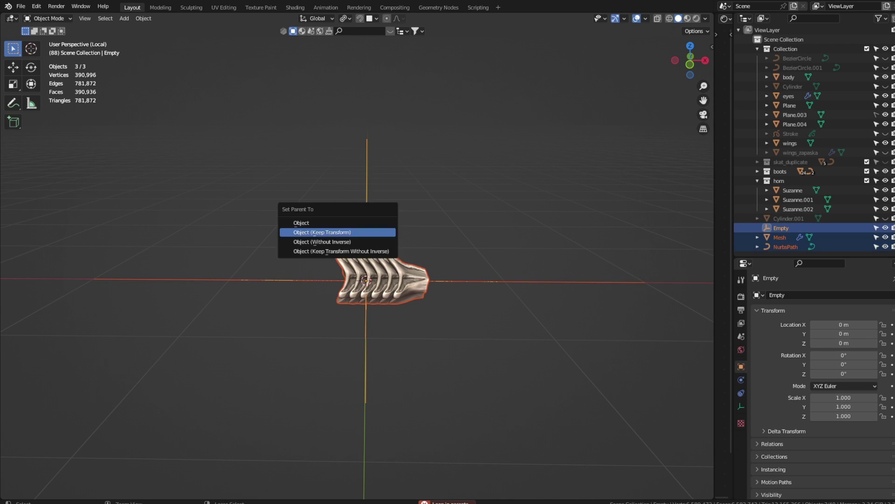
key("Return")
- Annotate 'Select parents' above the spine model
key("shift+space")
key("d")
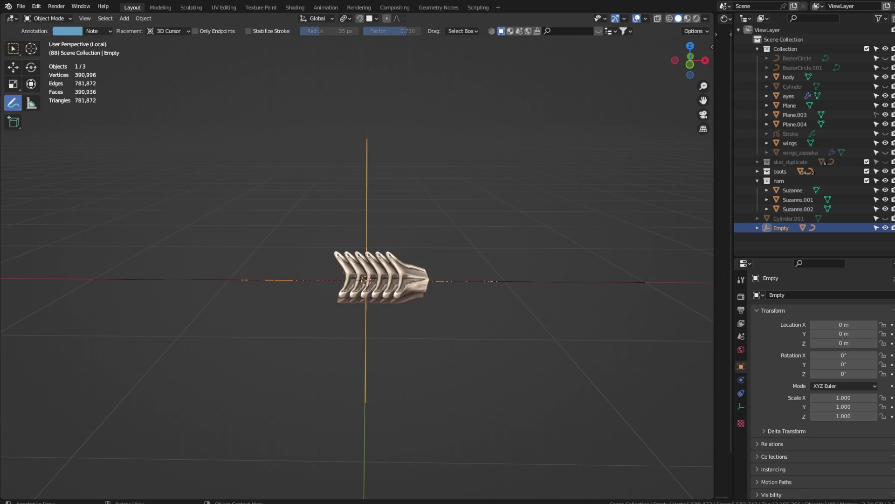
mouse_move(282, 163)
left_mouse_down()
mouse_move(263, 241)
mouse_move(388, 168)
mouse_move(410, 140)
mouse_move(438, 201)
mouse_move(490, 270)
mouse_move(506, 175)
left_mouse_up()
mouse_move(517, 205)
left_mouse_down()
mouse_move(533, 153)
mouse_move(573, 195)
mouse_move(604, 172)
left_mouse_up()
left_click_drag(595, 106, 620, 173)
mouse_move(606, 154)
left_mouse_down()
mouse_move(641, 122)
mouse_move(643, 183)
left_mouse_up()
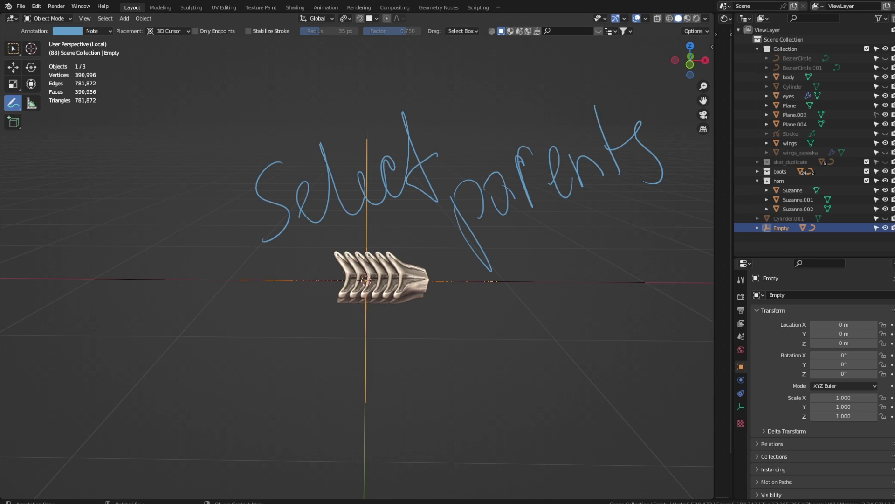
- Handwrite the Ctrl+P shortcut below the model, then erase all the notes
left_click_drag(239, 383, 266, 422)
left_click_drag(263, 359, 285, 425)
left_click_drag(255, 405, 303, 376)
left_click_drag(280, 410, 306, 359)
left_click_drag(288, 329, 319, 382)
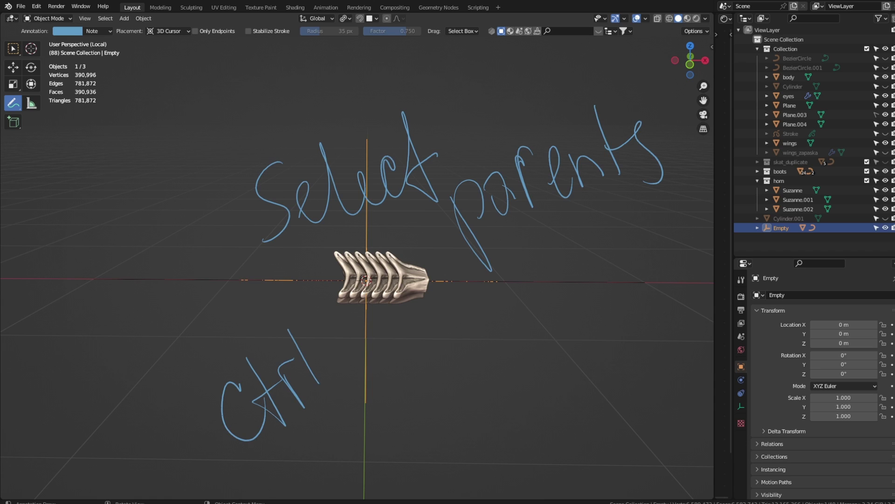
left_click_drag(411, 316, 467, 395)
left_click_drag(415, 299, 448, 341)
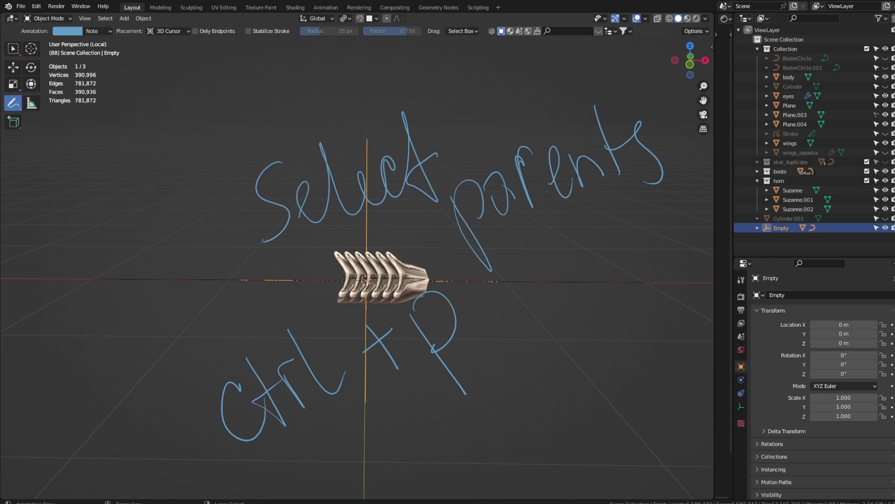
mouse_move(447, 354)
right_mouse_down()
mouse_move(465, 333)
mouse_move(456, 320)
mouse_move(330, 320)
mouse_move(604, 225)
mouse_move(472, 169)
mouse_move(279, 175)
right_mouse_up()
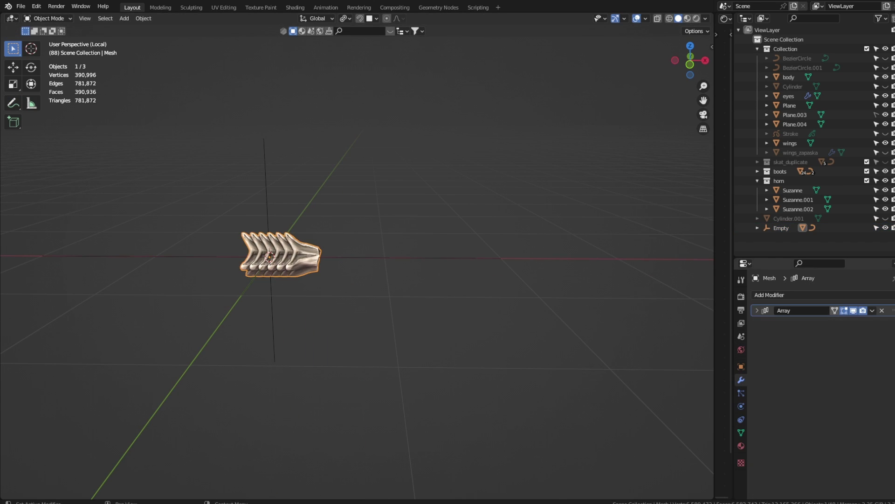
- Add a second Array modifier to the spine, sketching and then undoing a '2nd array' note
left_click(769, 295)
left_click(700, 97)
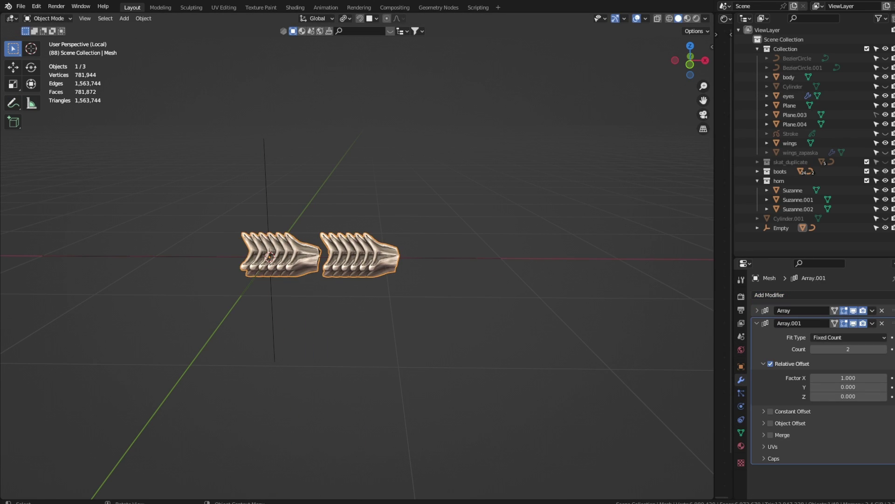
left_click(13, 103)
mouse_move(258, 143)
left_mouse_down()
mouse_move(316, 147)
mouse_move(358, 136)
left_mouse_up()
left_click_drag(348, 85, 377, 144)
mouse_move(369, 190)
left_mouse_down()
mouse_move(386, 212)
mouse_move(402, 153)
left_mouse_up()
mouse_move(441, 179)
left_mouse_down()
mouse_move(469, 161)
mouse_move(508, 219)
left_mouse_up()
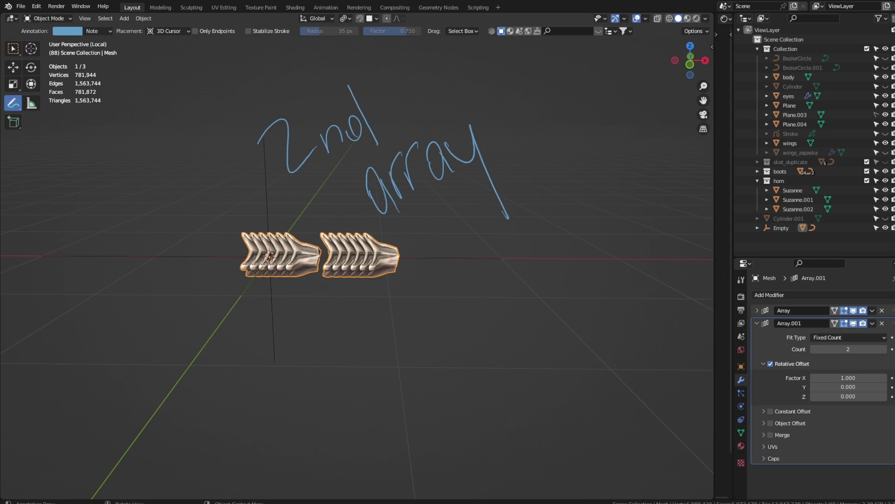
left_click_drag(614, 225, 700, 307)
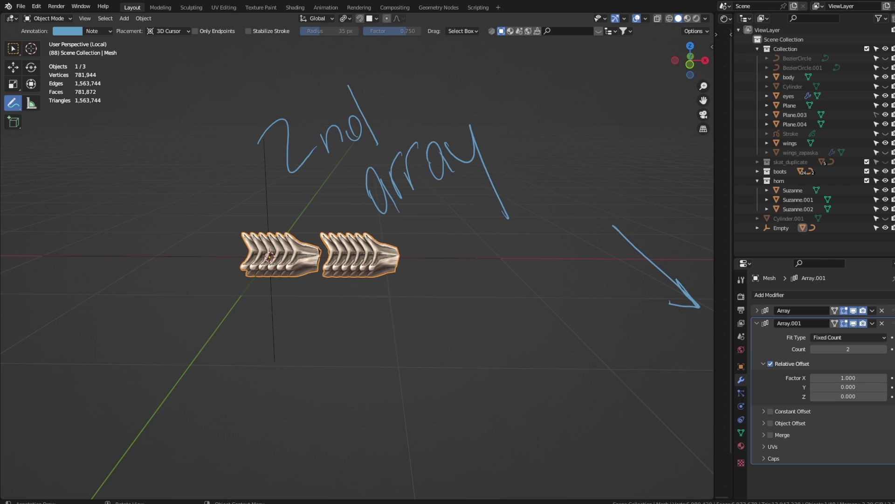
key("ctrl+z")
key("ctrl+z")
key("ctrl+z")
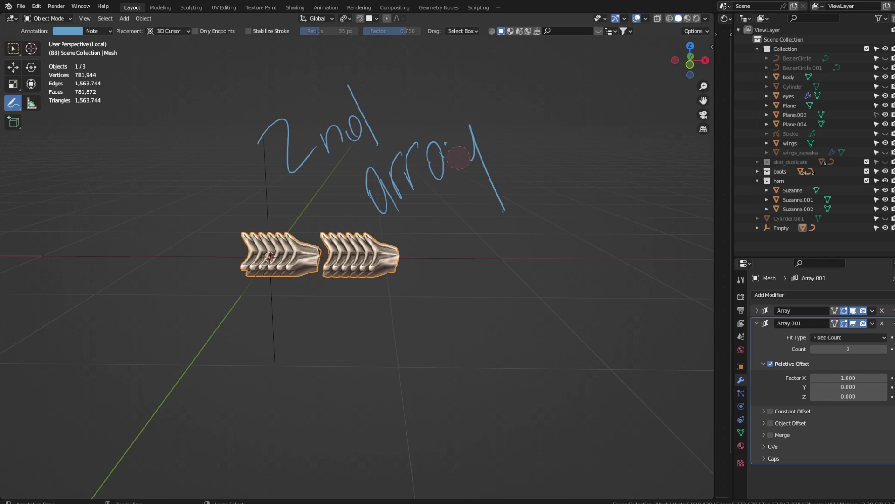
key("ctrl+z")
key("ctrl+z")
key("ctrl+z")
key("ctrl+z")
key("ctrl+z")
key("ctrl+z")
- In front view, set the second array's Relative Offset X to 0.660
key("w")
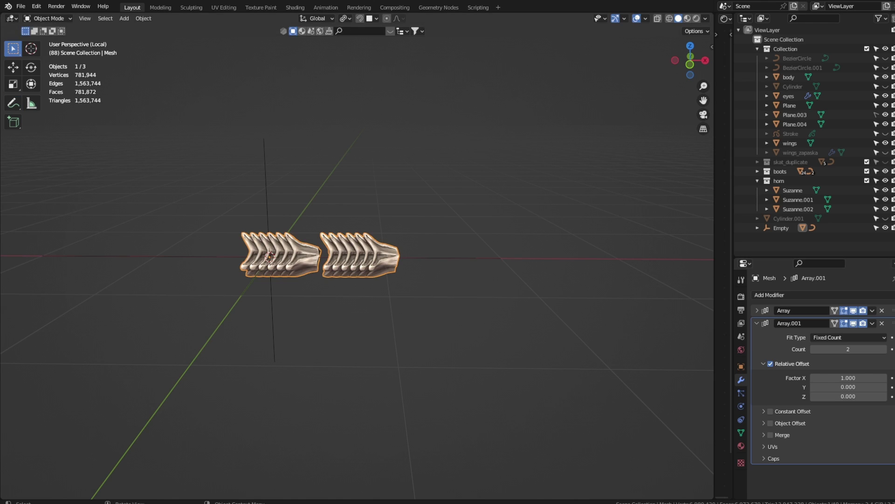
key("KP_1")
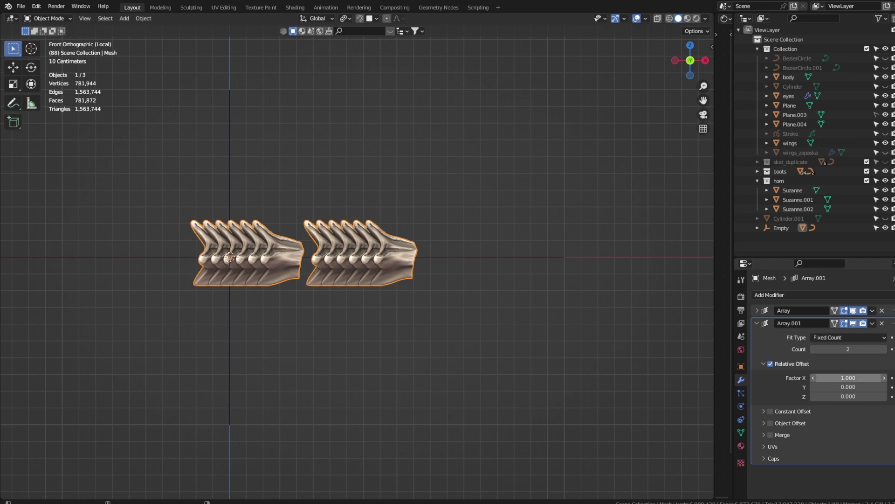
left_click_drag(849, 377, 799, 378)
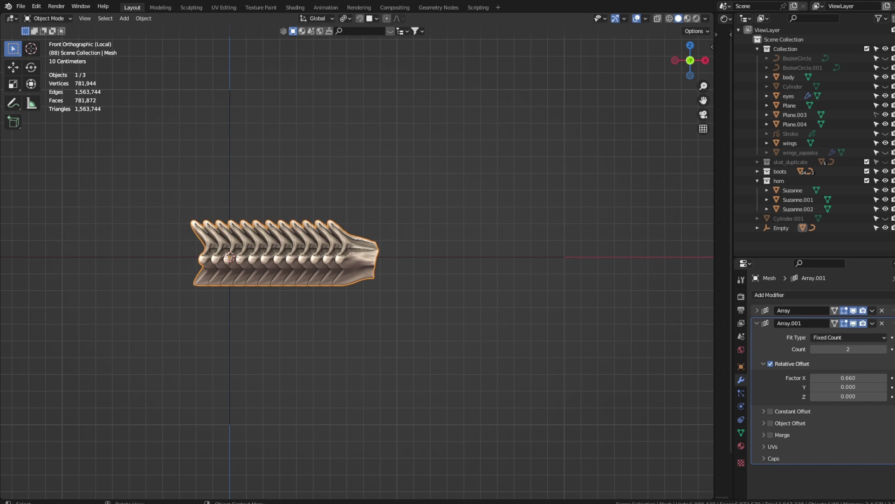
left_click(467, 257)
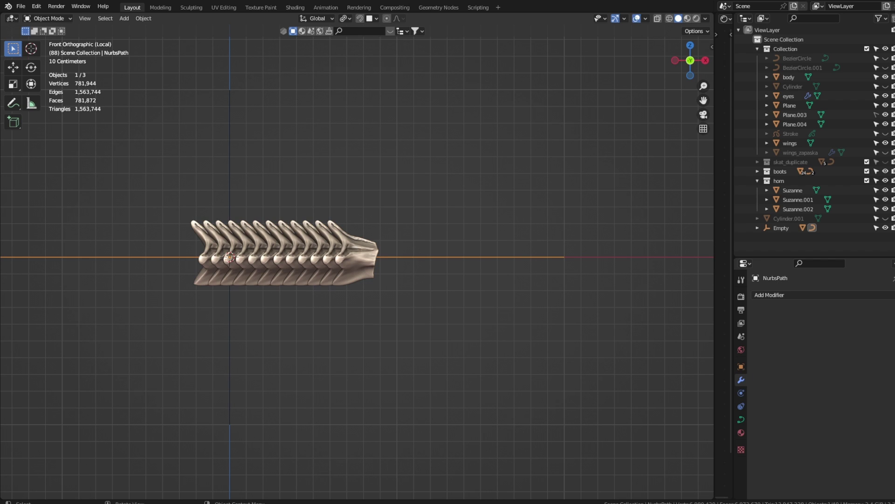
- Rename the path curve to '111'
key("F2")
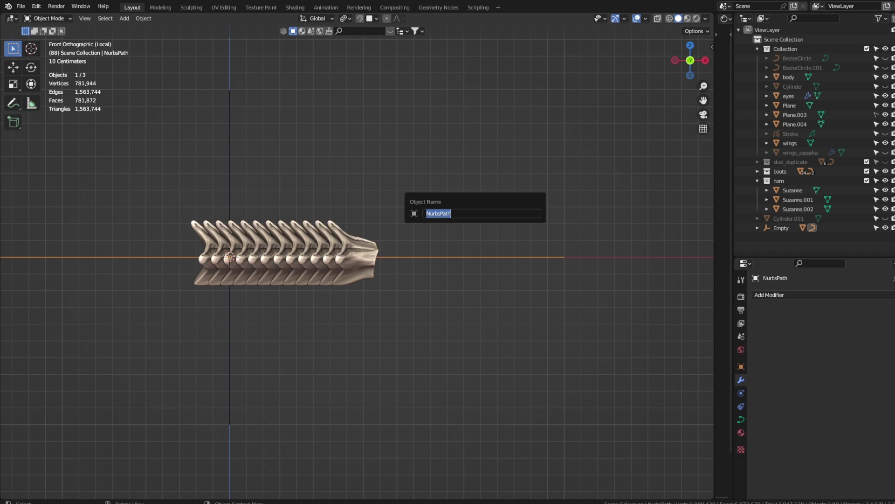
type("111")
key("Return")
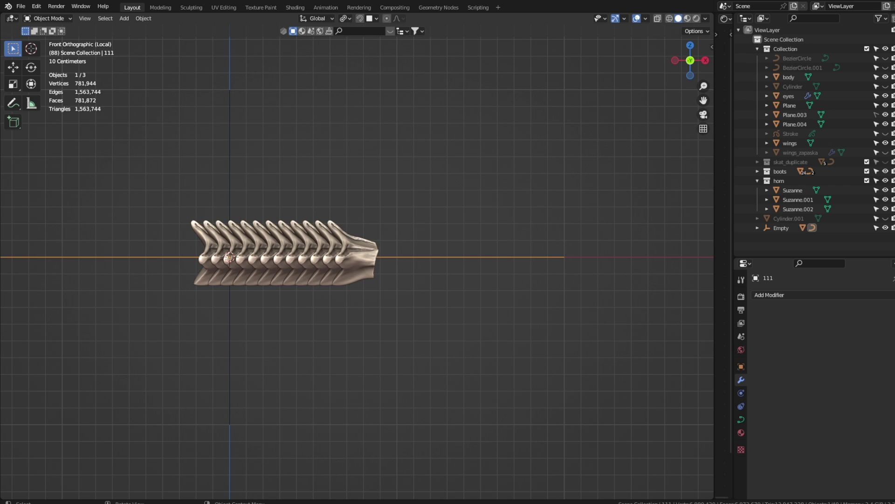
- Set the spine's second Array to Fit Curve on curve 111 and collapse its panel
left_click(285, 251)
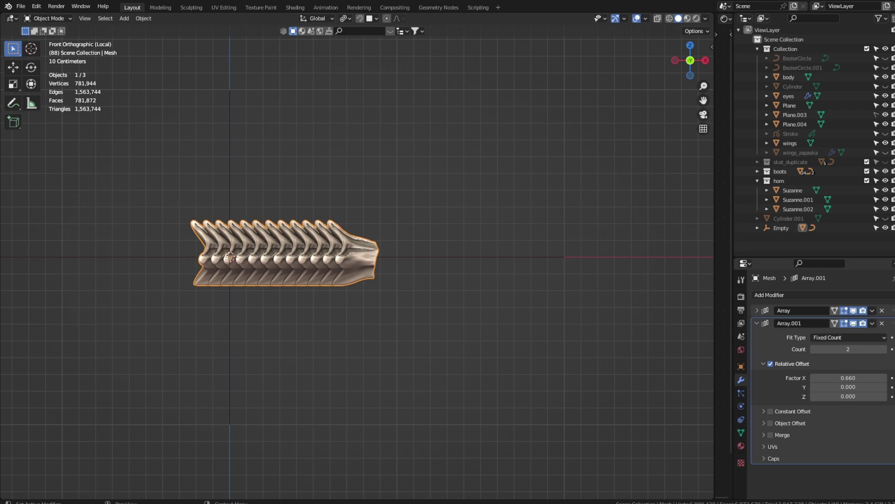
left_click(849, 337)
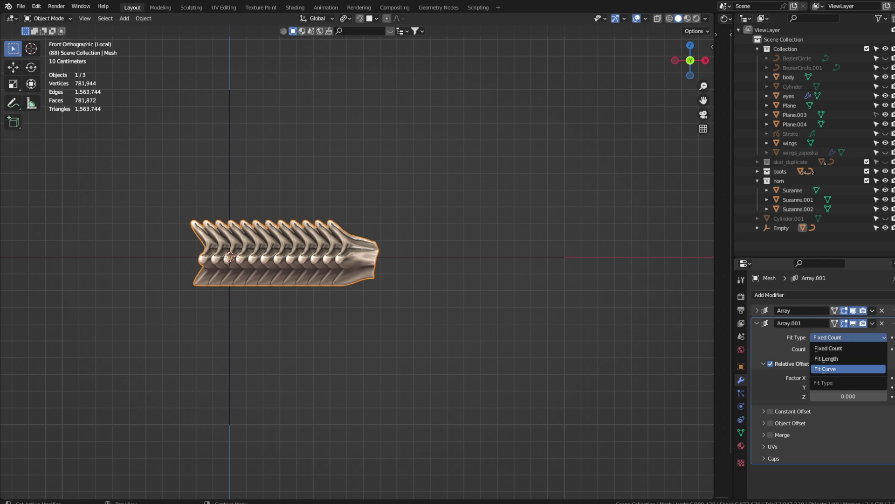
left_click(835, 369)
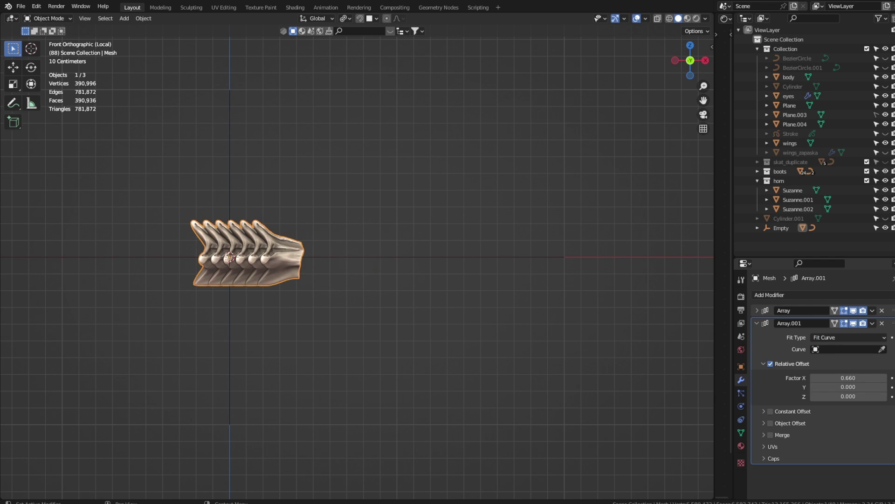
left_click(847, 349)
left_click(825, 361)
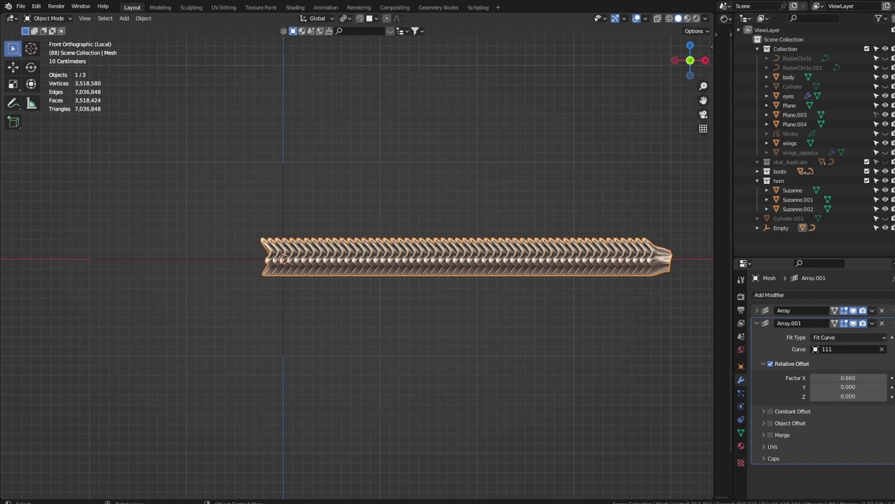
left_click(757, 323)
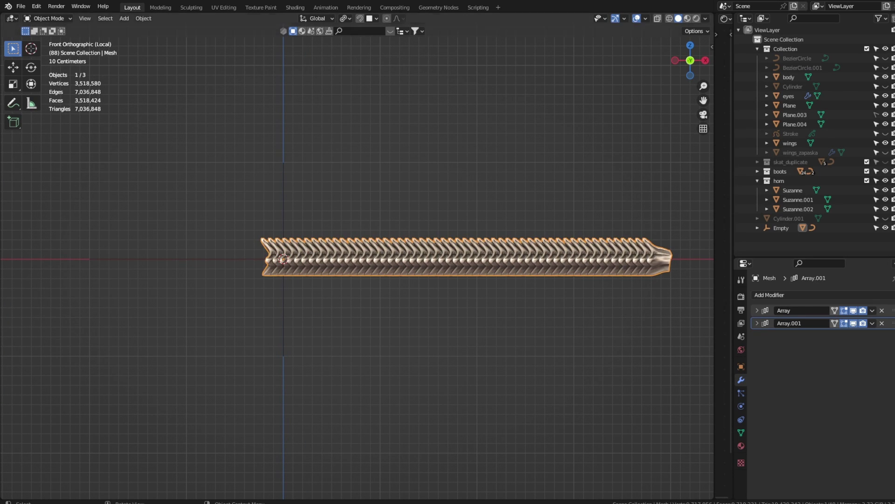
- Add a Curve deform modifier to the spine with 111 as the curve object
key("shift+space")
key("d")
scroll(357, 259, "down", 2)
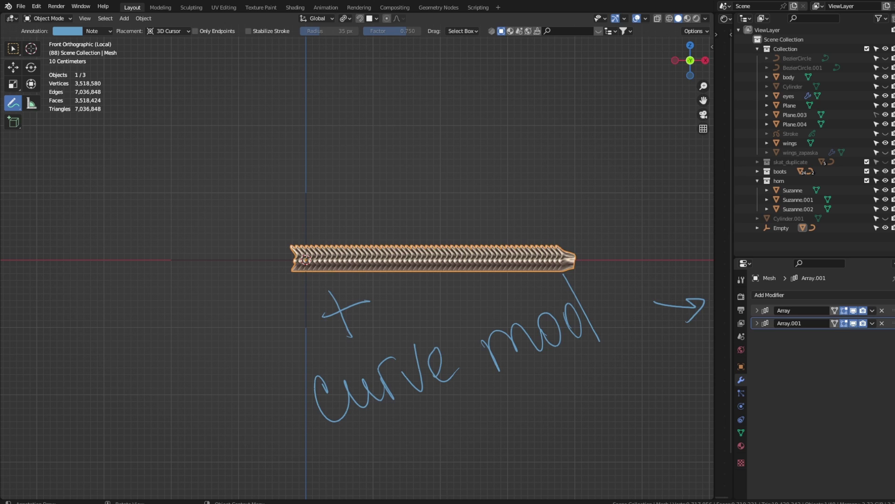
left_click(770, 295)
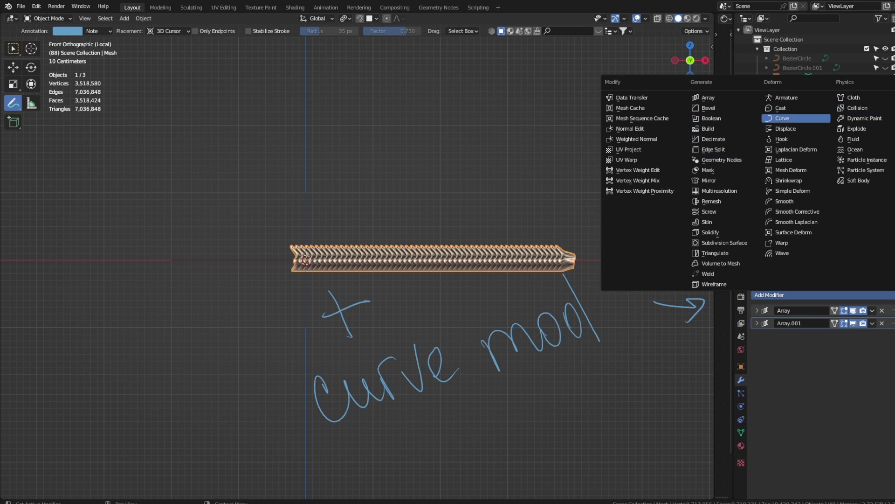
left_click(784, 118)
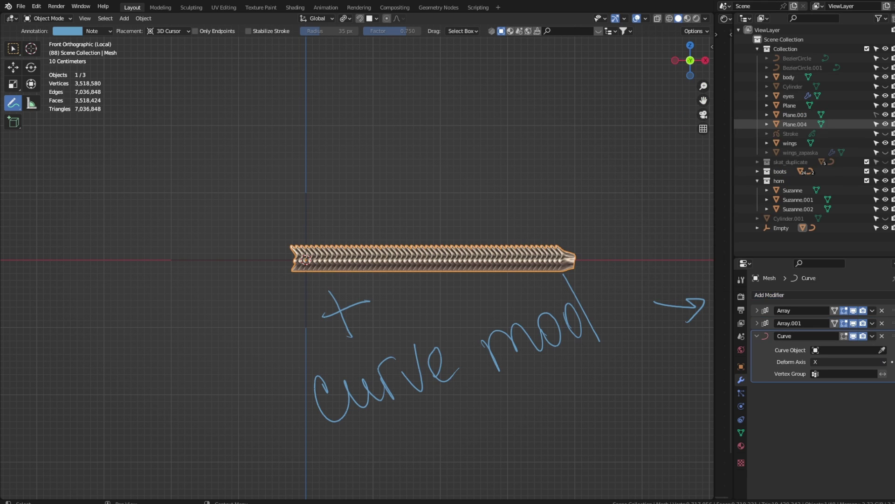
left_click(847, 350)
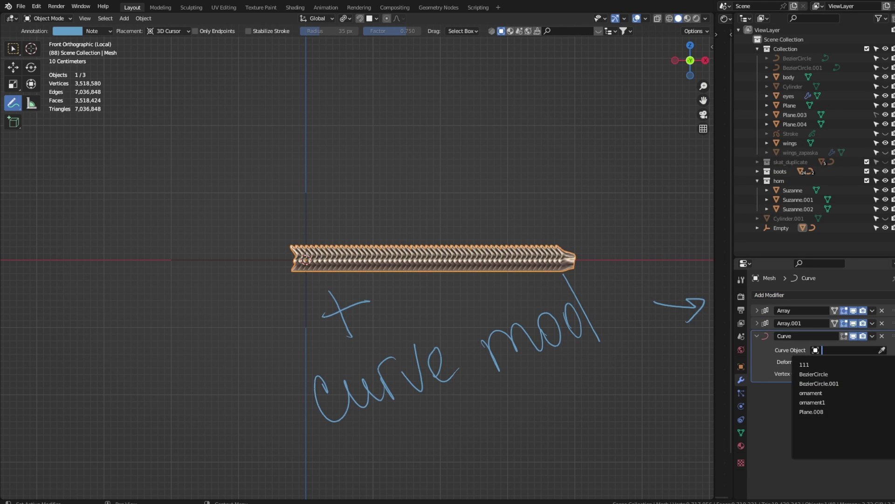
key("Return")
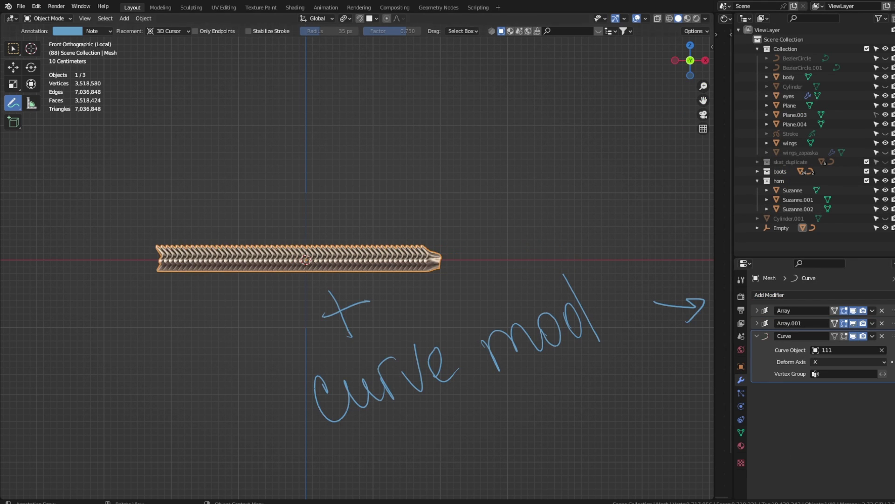
- Erase the handwritten notes and leave local view to show the whole scene
left_click_drag(702, 312, 691, 303, "ctrl")
left_click_drag(364, 359, 419, 387, "ctrl")
left_click(13, 48)
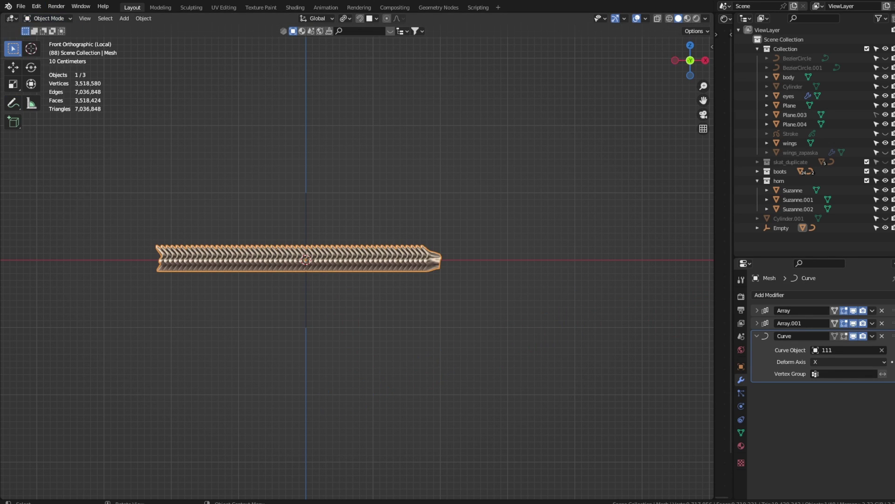
key("KP_Divide")
left_click(781, 227)
- Move the Empty down below the figure's feet and expand both Array modifier panels
key("g")
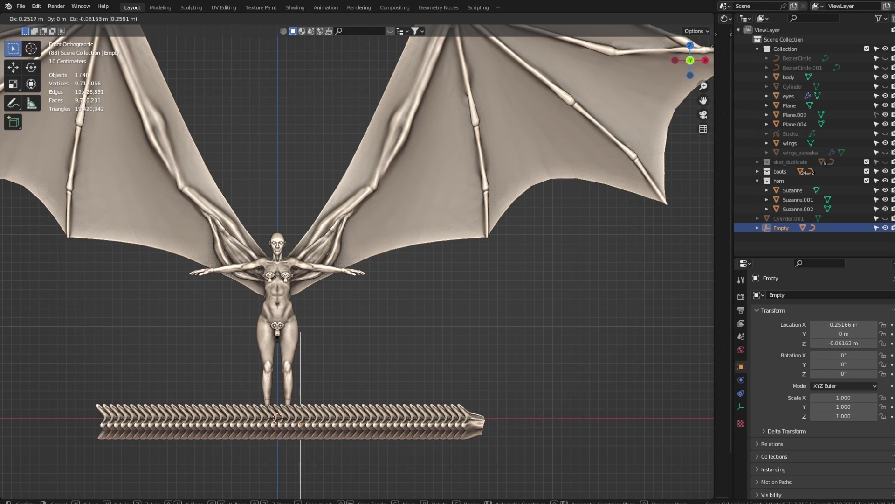
key("Return")
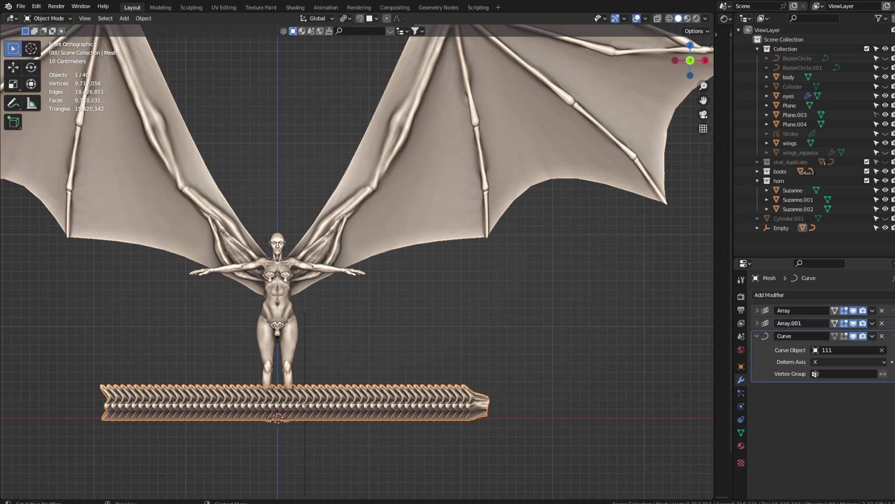
left_click(757, 322)
left_click(757, 322)
- Set the base Array count to 1 and the curve-fit Array's X offset to 0.240
left_click_drag(848, 337, 820, 336)
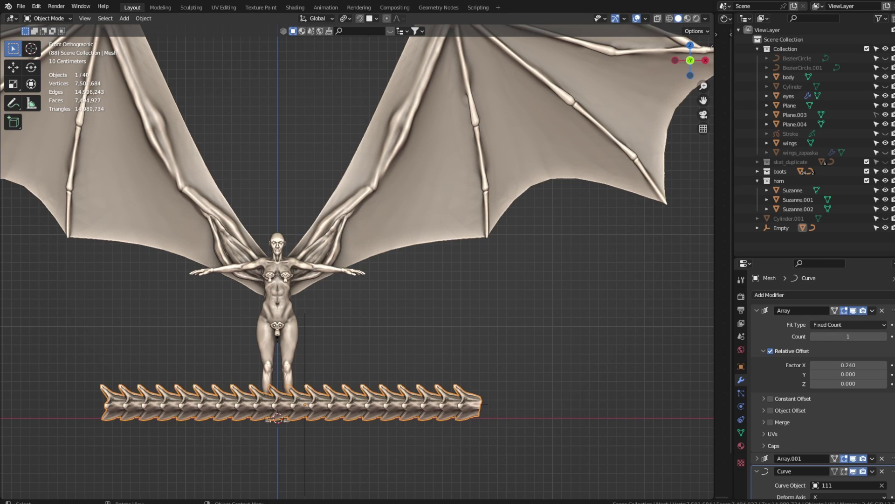
middle_click_drag(327, 210, 355, 280)
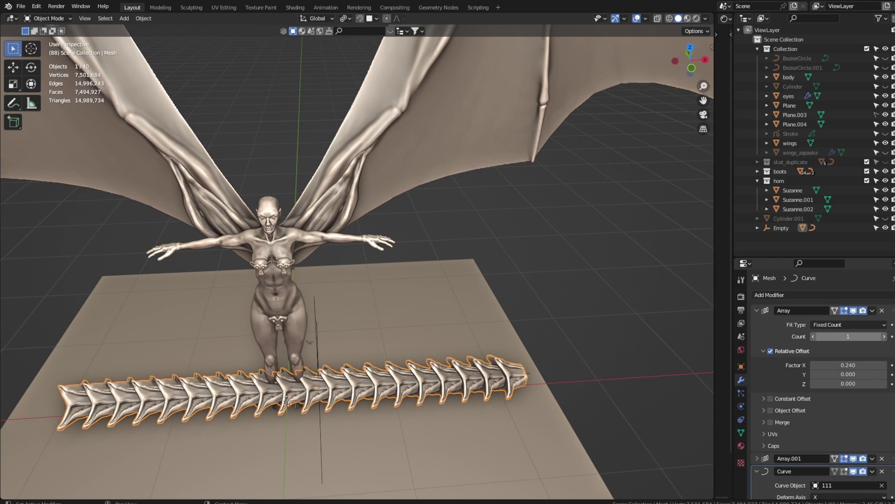
left_click(757, 310)
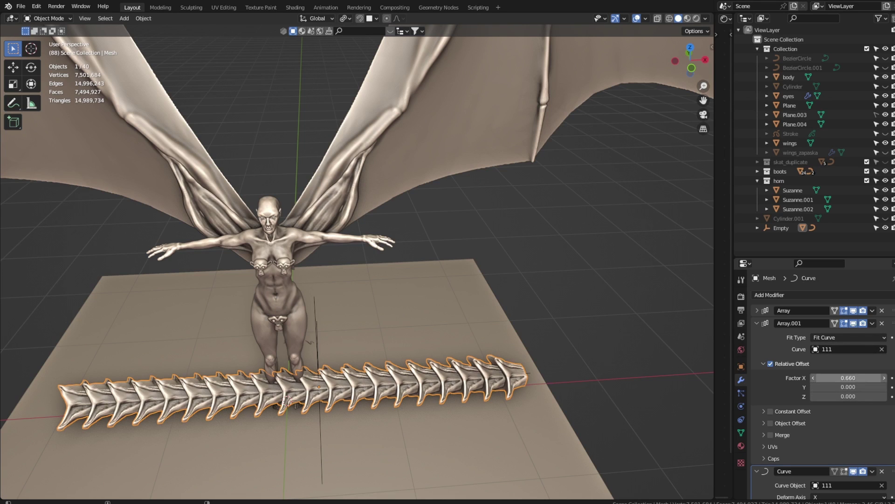
left_click_drag(849, 378, 809, 378)
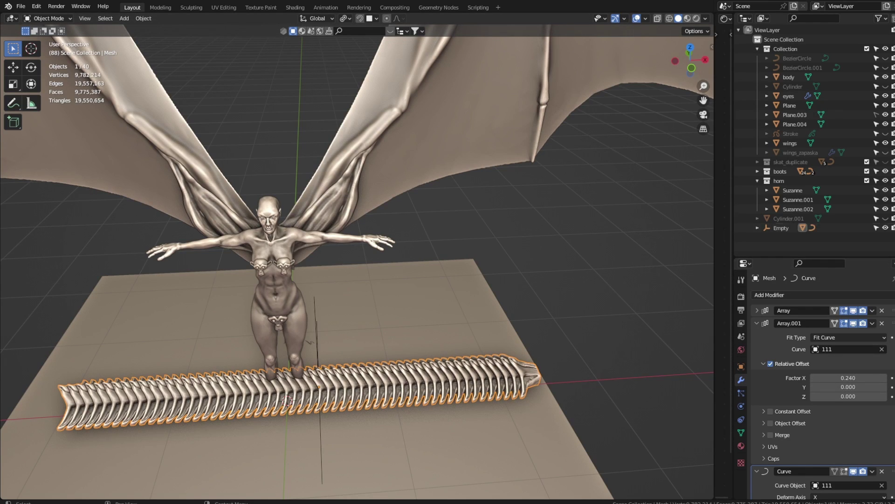
left_click(758, 227)
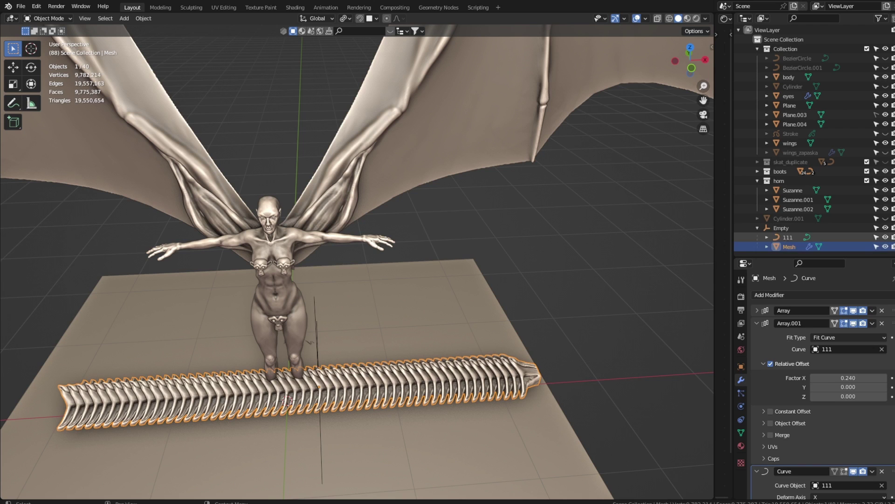
- Shrink curve 111, which drives the spine
left_click(788, 237)
scroll(356, 261, "down", 2)
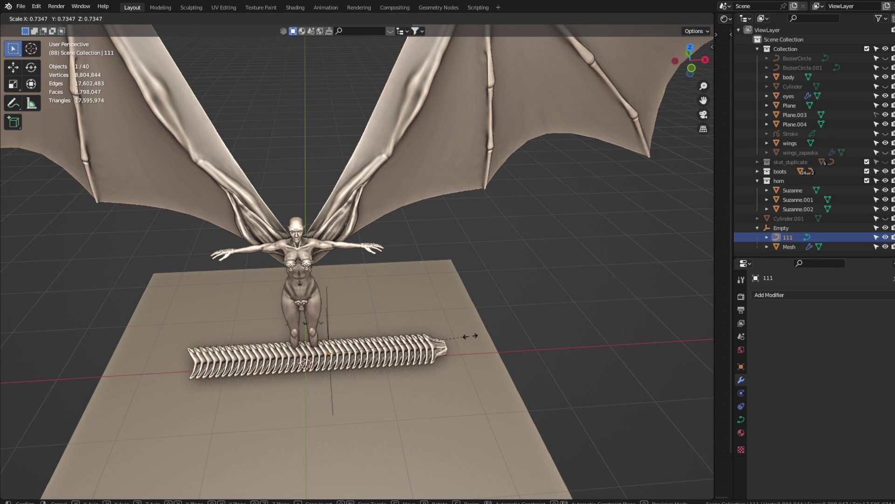
left_click(400, 349)
left_click(321, 358)
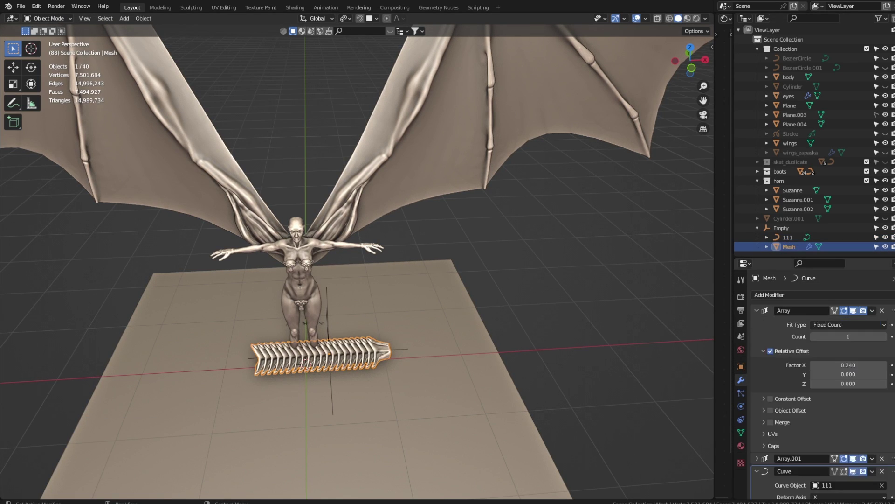
- Snap the 3D cursor to the figure's body and reset the spine mesh's origin
left_click(296, 243)
key("shift+s")
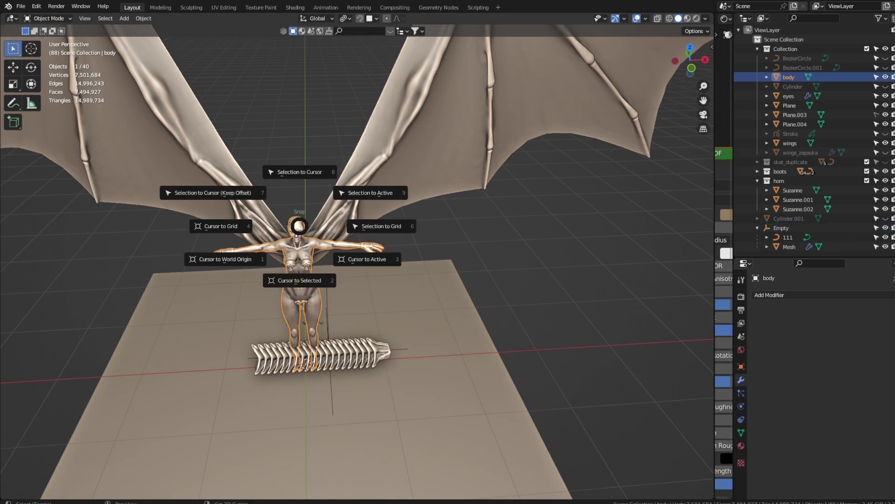
left_click(322, 359)
right_click(322, 361)
left_click(404, 377)
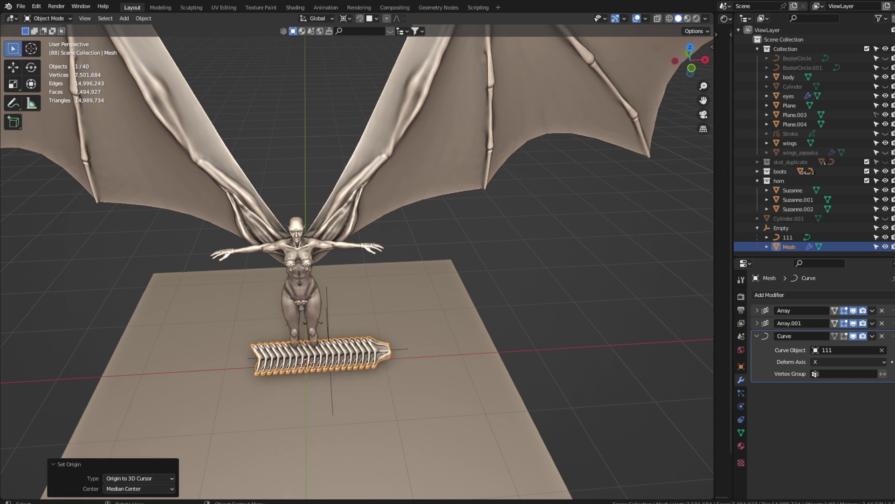
right_click(322, 350)
left_click(404, 359)
- Hide the wings and move the spine Empty up beside the figure's head
left_click(781, 228)
key("g")
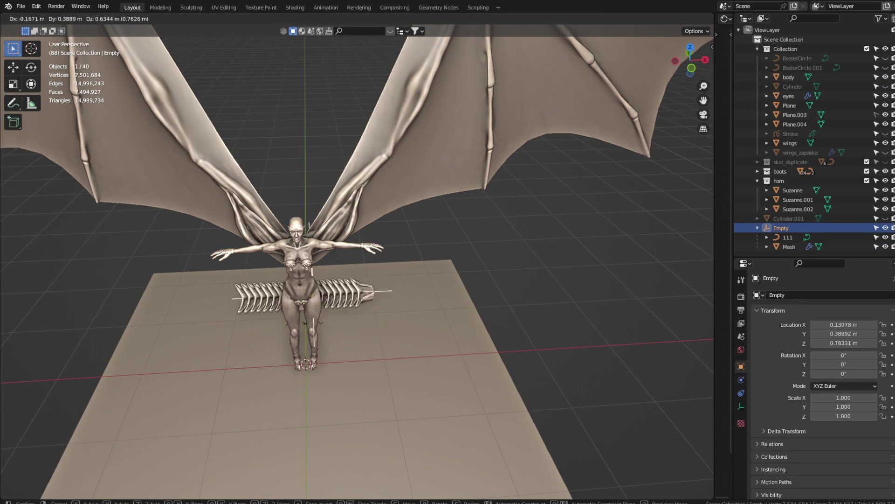
key("Return")
key("KP_1")
left_click(790, 142)
key("h")
left_click(782, 227)
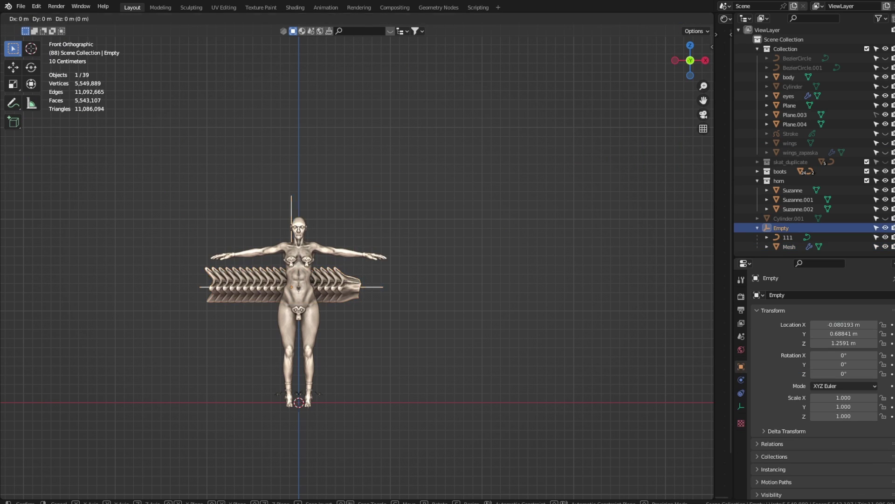
key("g")
key("Return")
- Scale the rig down, slide it onto the head, and flatten it along Y from top view
key("s")
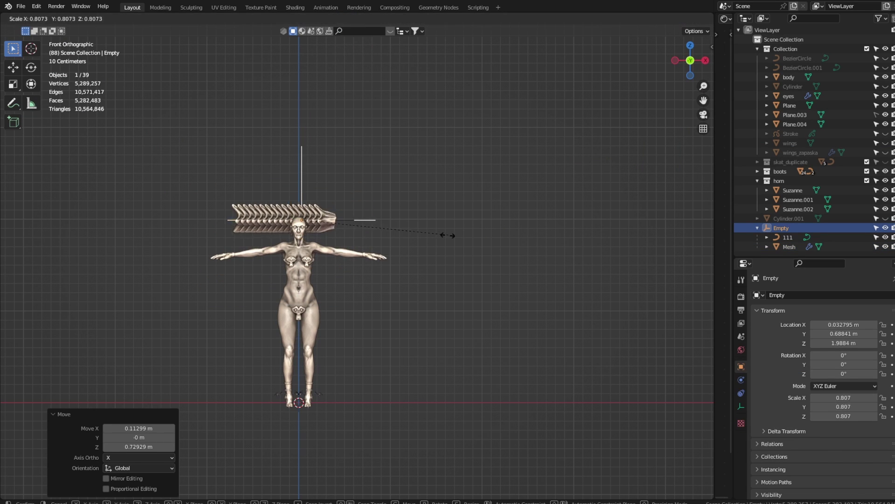
key("Return")
key("g")
key("Return")
scroll(357, 261, "up", 6)
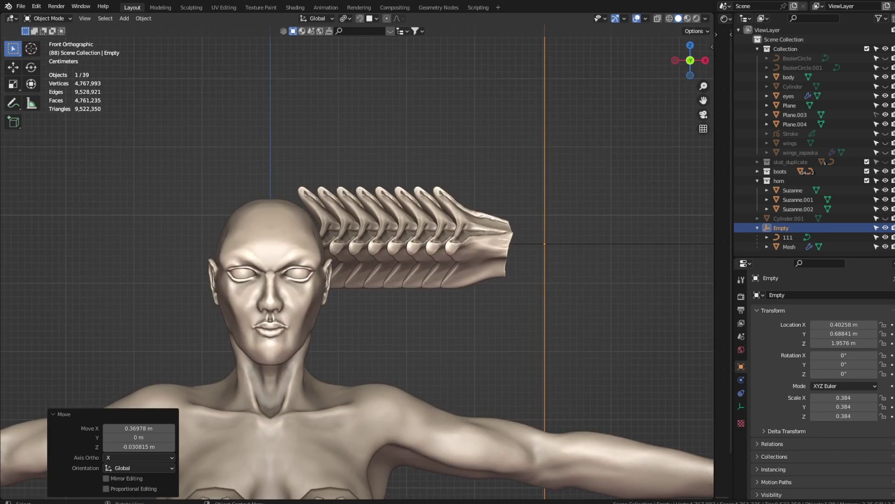
key("KP_7")
key("g")
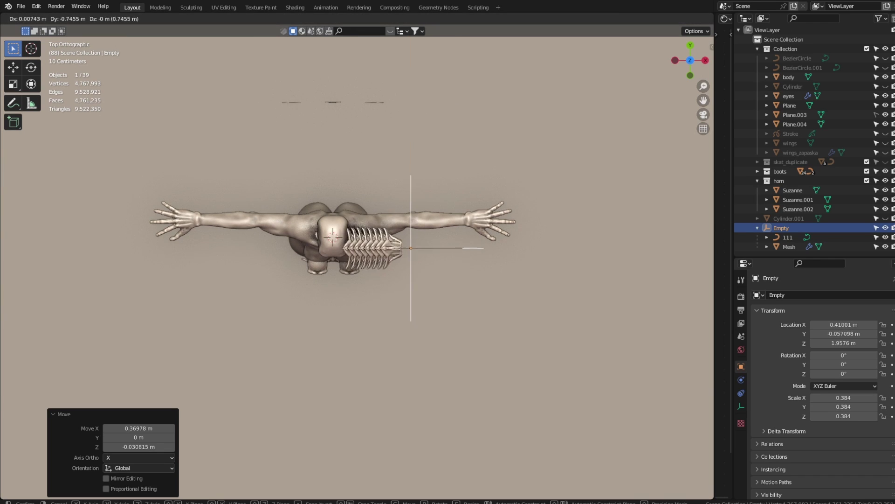
key("Return")
key("s")
key("y")
- Tilt the horn outward to -27.3°, shrink it to about 0.179, and seat it on the head
key("Return")
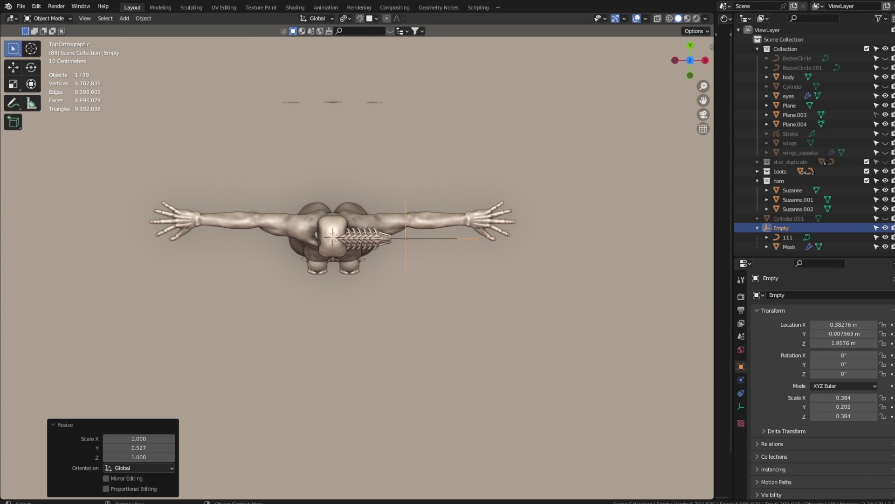
key("KP_1")
key("r")
key("Return")
key("s")
key("Return")
key("g")
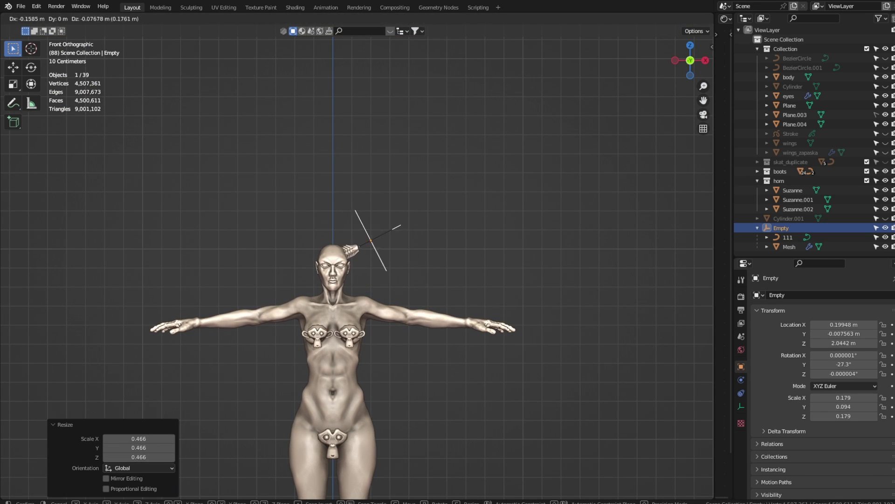
key("Return")
- Orbit around the head to check the horn's placement
key("KP_7")
middle_click_drag(357, 280, 356, 187)
scroll(356, 251, "up", 5)
mouse_move(357, 280)
middle_mouse_down()
mouse_move(357, 210)
mouse_move(357, 280)
middle_mouse_up()
left_click(788, 237)
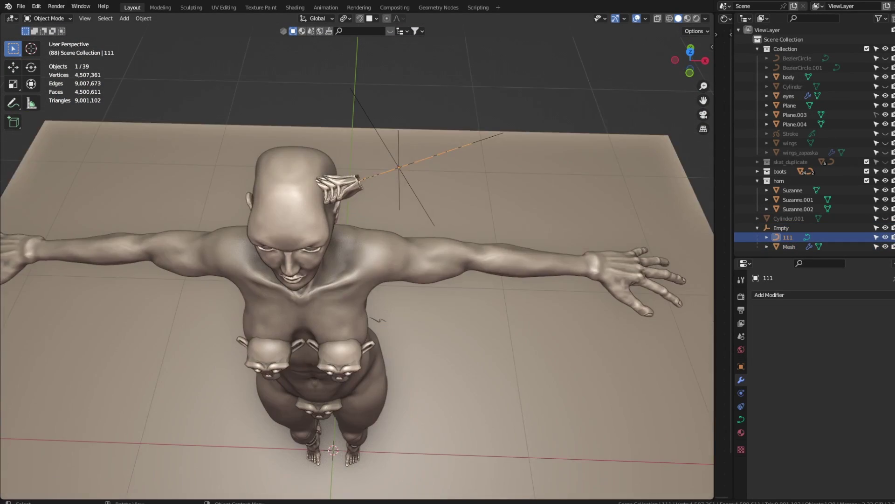
- Move curve 111's end, middle and top points so it bends up and right from the head
key("Tab")
key("g")
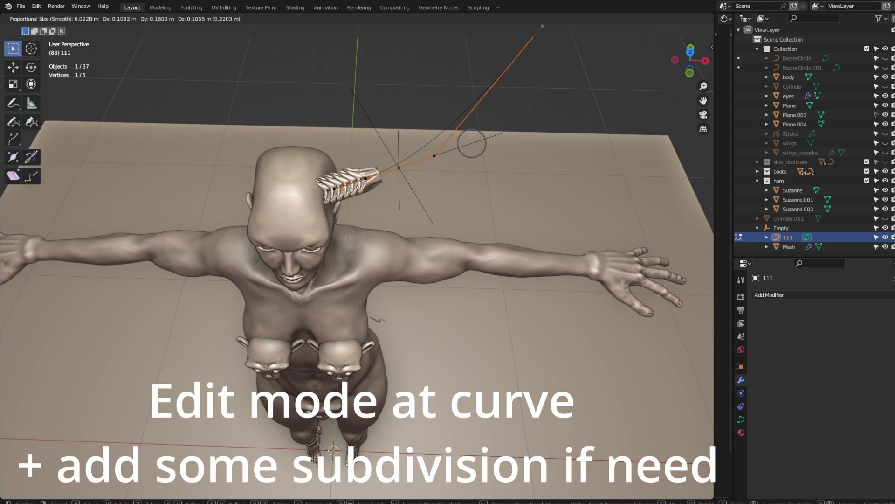
key("Return")
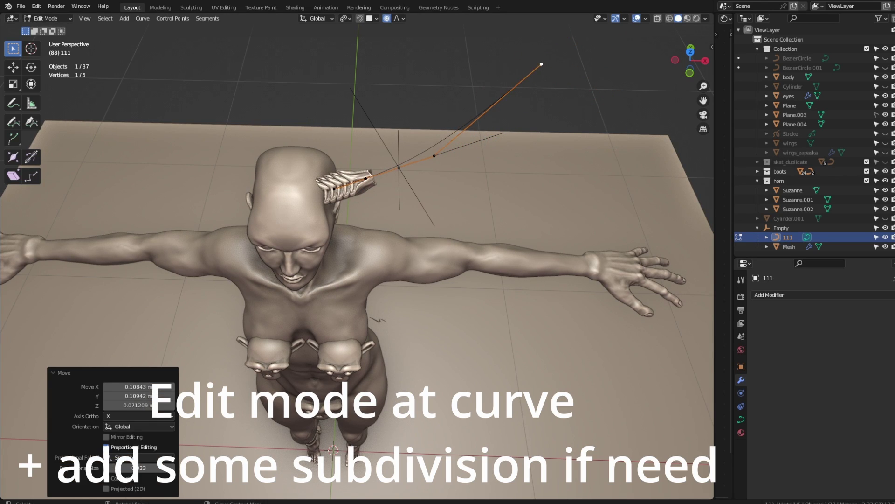
mouse_move(365, 178)
left_mouse_down()
mouse_move(370, 202)
mouse_move(393, 195)
mouse_move(429, 135)
mouse_move(434, 156)
left_mouse_up()
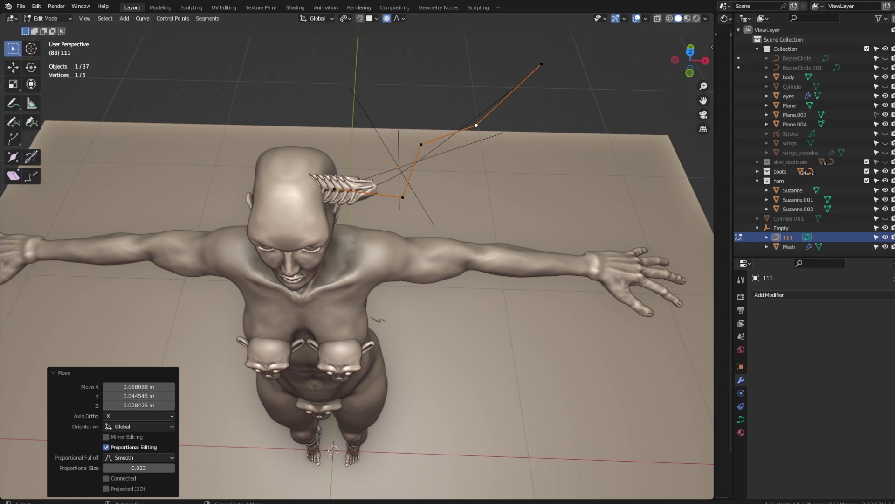
left_click_drag(541, 63, 650, 26)
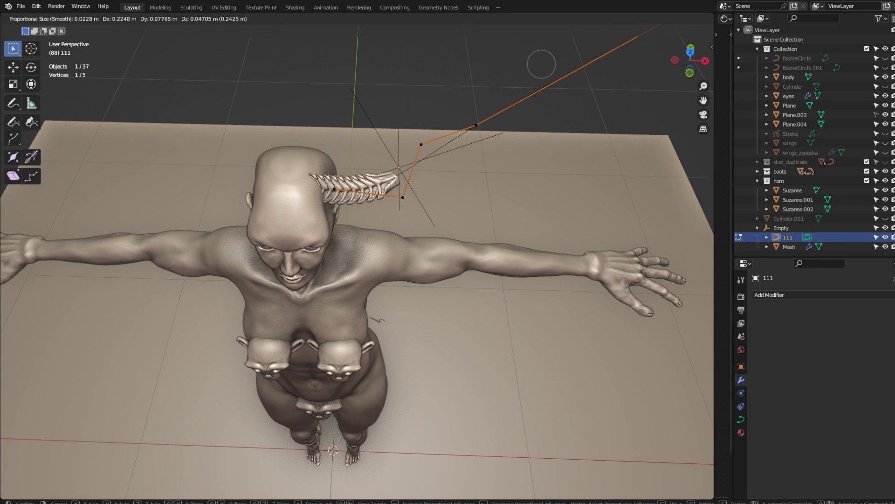
left_click(613, 70)
middle_click_drag(613, 70, 608, 135)
scroll(347, 258, "down", 2)
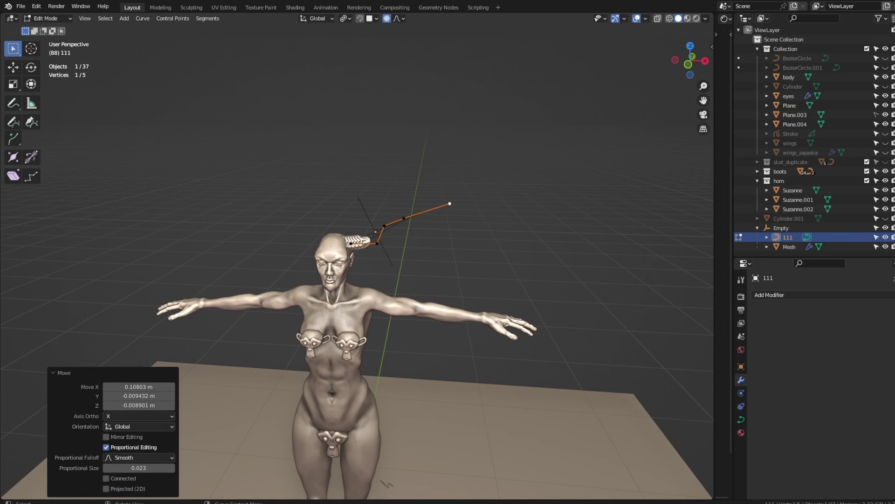
- Try scaling the whole curve in Object Mode, cancelling both attempts
key("Tab")
key("s")
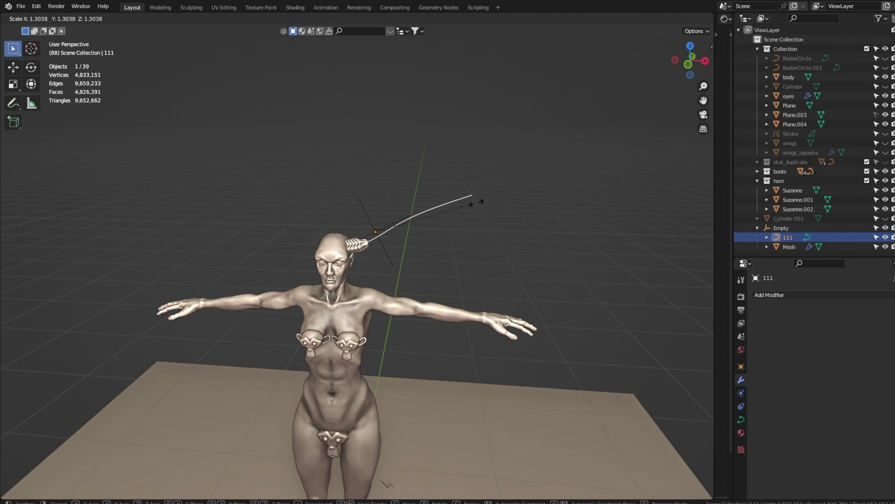
key("Escape")
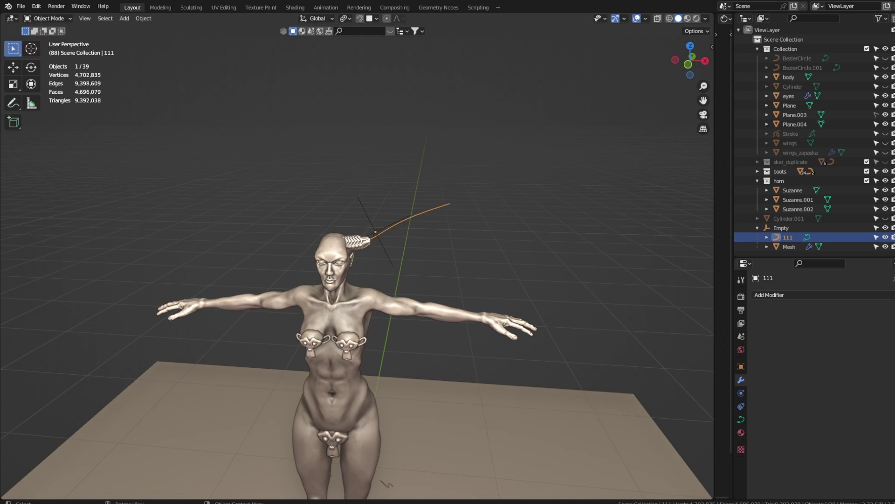
scroll(526, 177, "up", 2)
key("s")
key("Escape")
- In Edit Mode, swing the curve tip up and to the right with smooth proportional falloff
key("Tab")
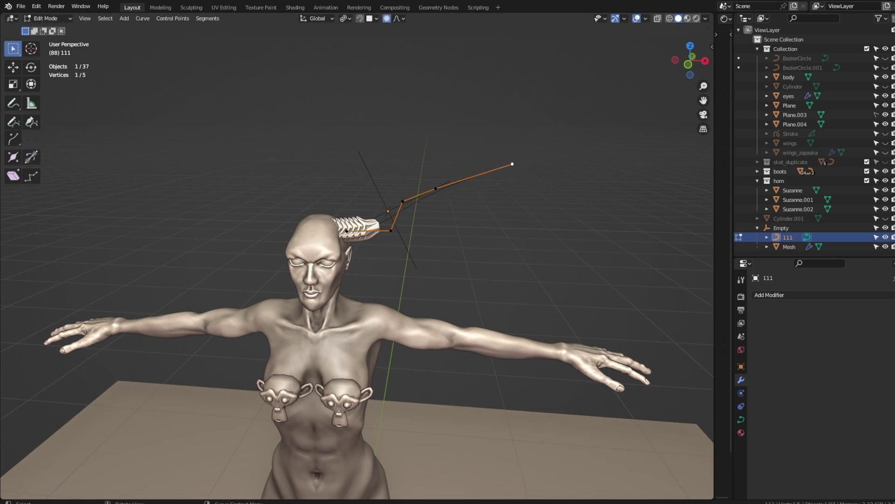
key("g")
key("g")
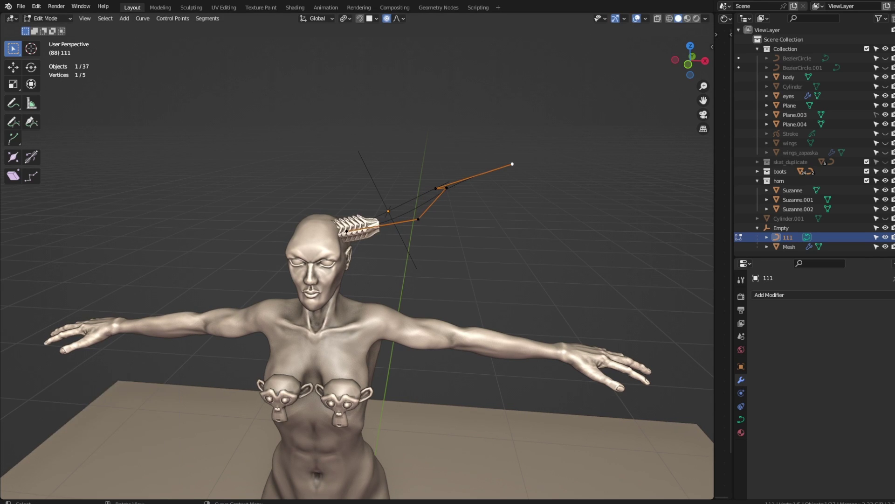
left_click(512, 165)
middle_click_drag(512, 164, 467, 187)
key("g")
left_click(466, 187)
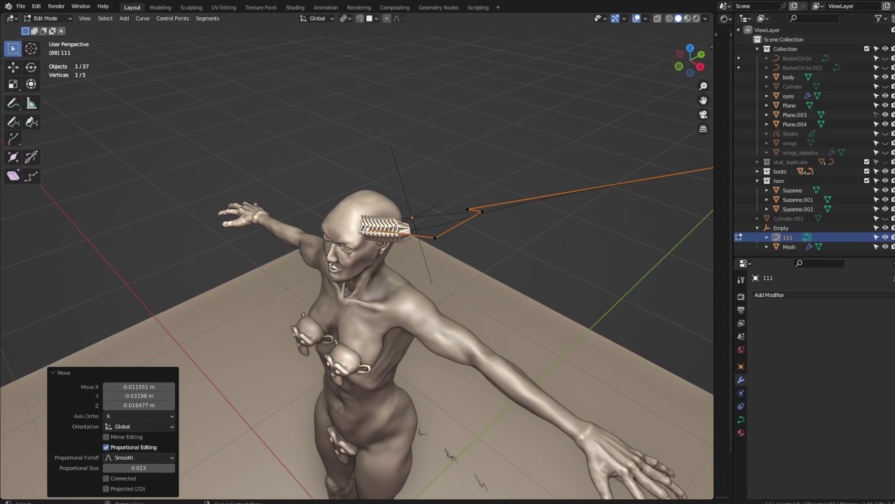
scroll(466, 187, "up", 3)
- Subdivide the curve to add a mid-curve control point, then select and move the tip
key("g")
key("Return")
right_click(387, 238)
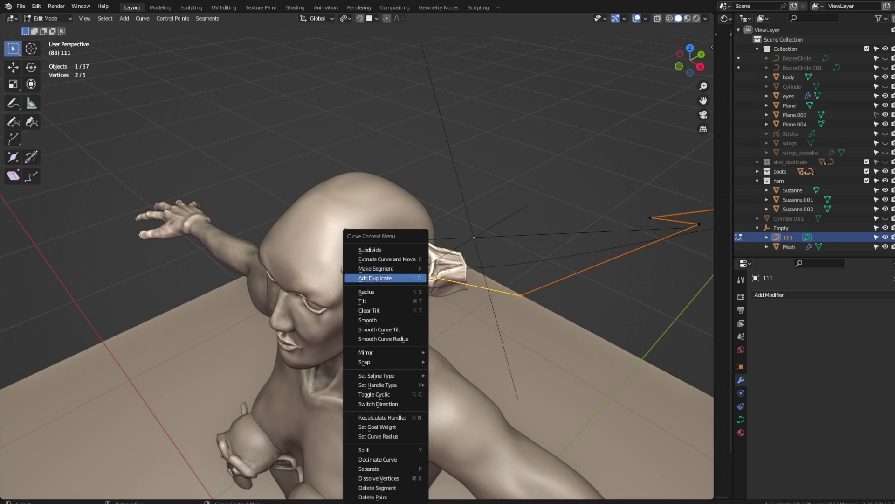
left_click(387, 240)
left_click(521, 296)
- Reposition the curve tip along the Y axis, checking it in side view
key("g")
key("Return")
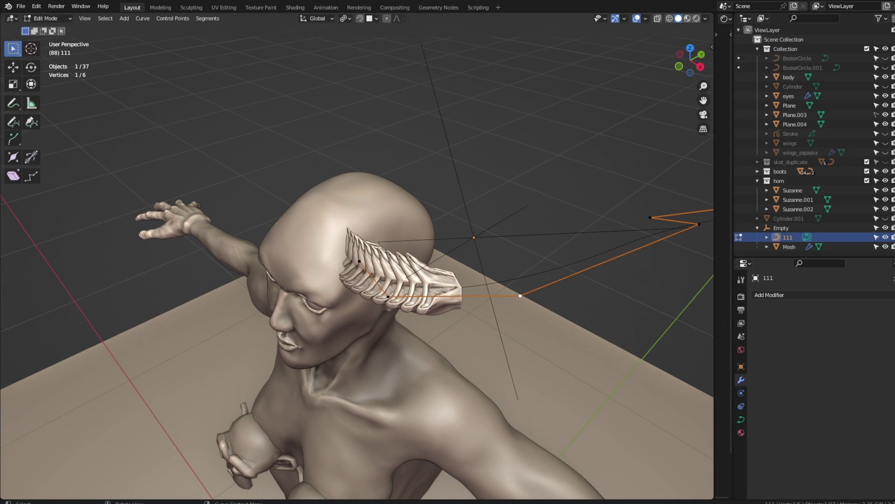
mouse_move(521, 295)
middle_mouse_down()
mouse_move(382, 233)
mouse_move(354, 242)
middle_mouse_up()
key("g")
key("y")
key("Return")
key("KP_3")
key("g")
key("Escape")
- Fine-tune the tip point's position and check it from the front view
key("g")
key("Return")
scroll(357, 256, "down", 3)
key("g")
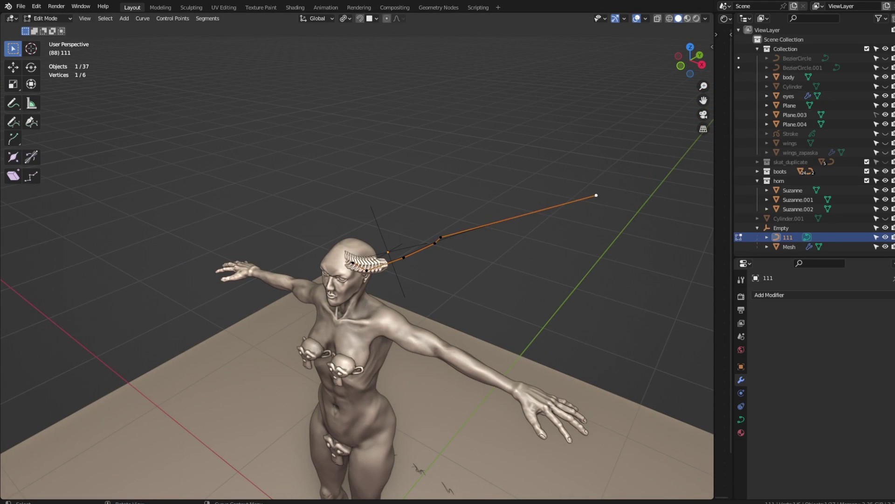
key("Return")
scroll(357, 257, "up", 3)
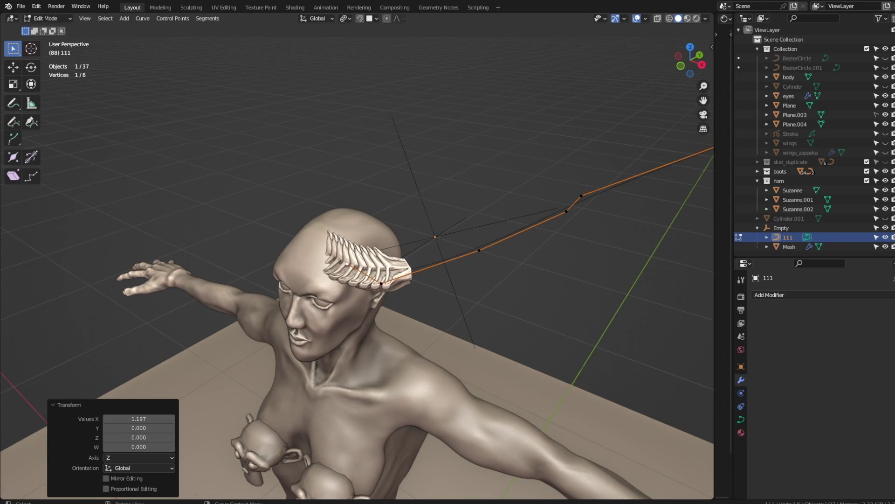
scroll(357, 256, "down", 1)
key("g")
key("Return")
key("KP_1")
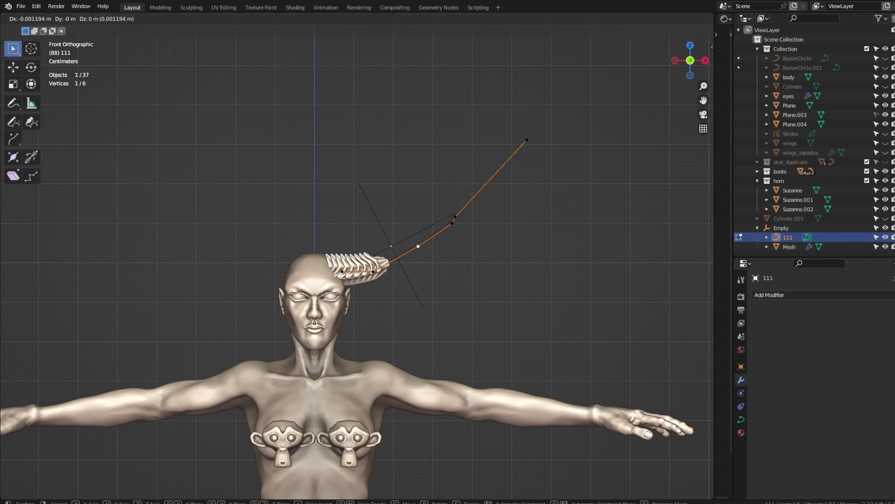
- Adjust the curve point near the horn base, then leave Edit Mode and select the spine mesh
left_click(392, 214)
key("g")
key("Return")
key("g")
key("Return")
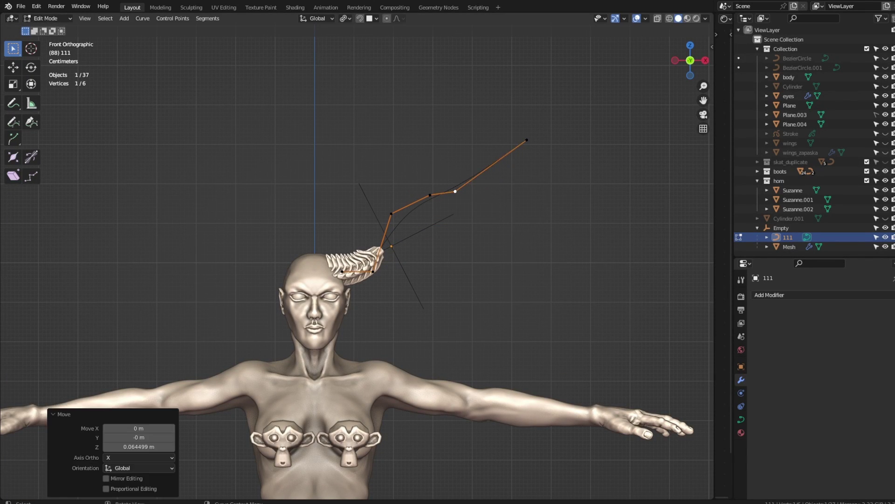
key("g")
key("Return")
key("g")
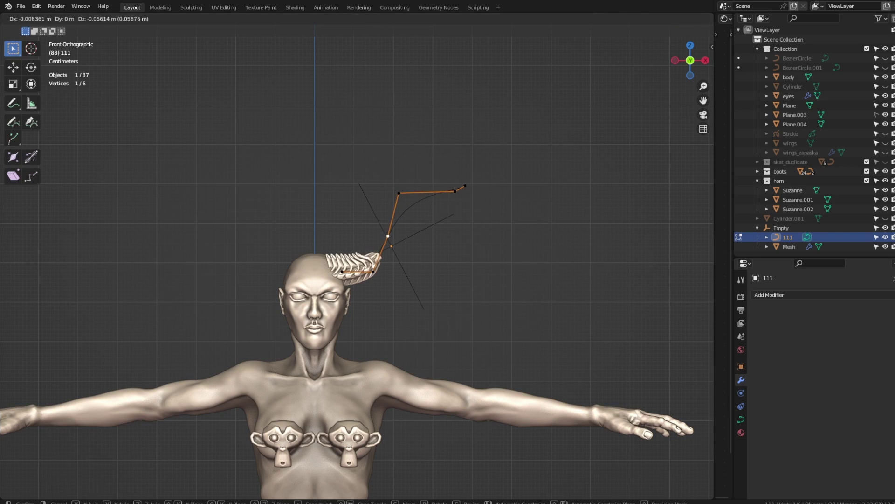
key("Return")
left_click(789, 247)
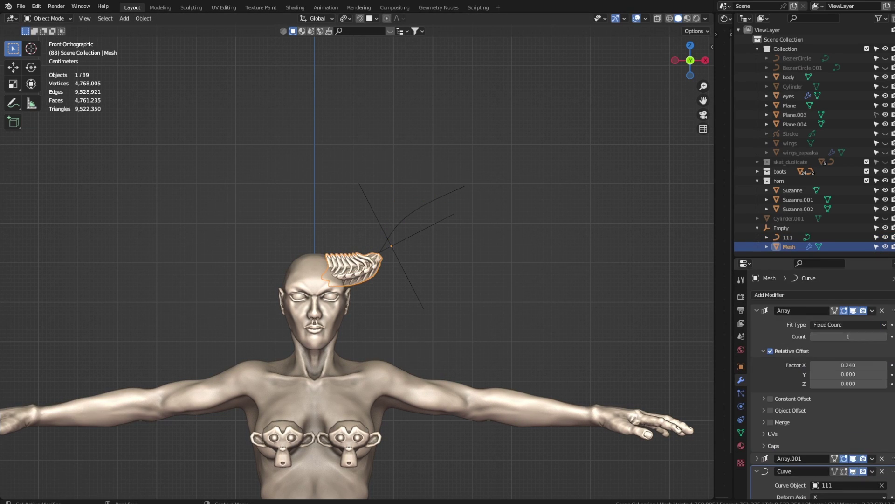
- Increase the number of spine segments in the array
middle_click_drag(420, 280, 448, 275)
left_click(757, 310)
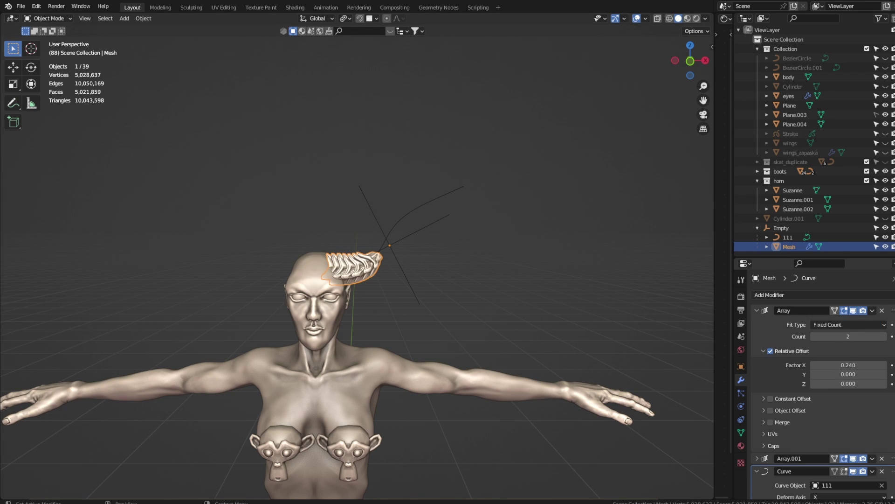
scroll(355, 279, "up", 1)
- Select guide curve 111 and pull its end point further out from the head
left_click(781, 228)
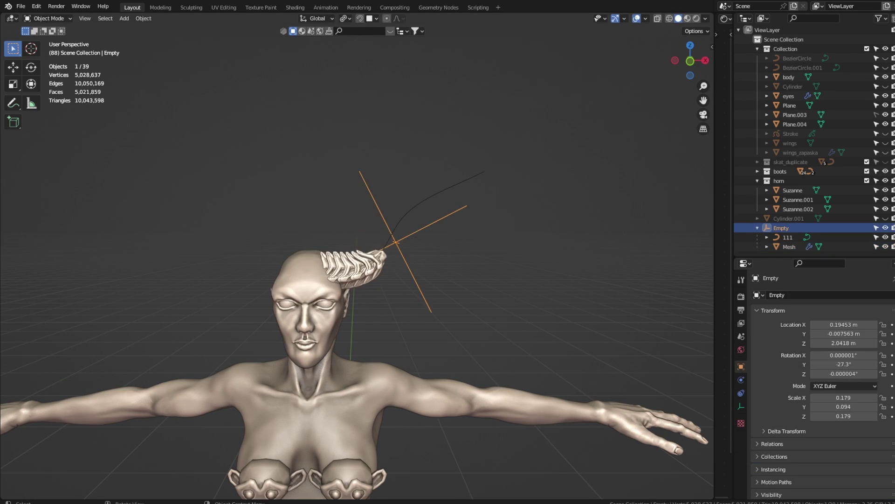
left_click(788, 238)
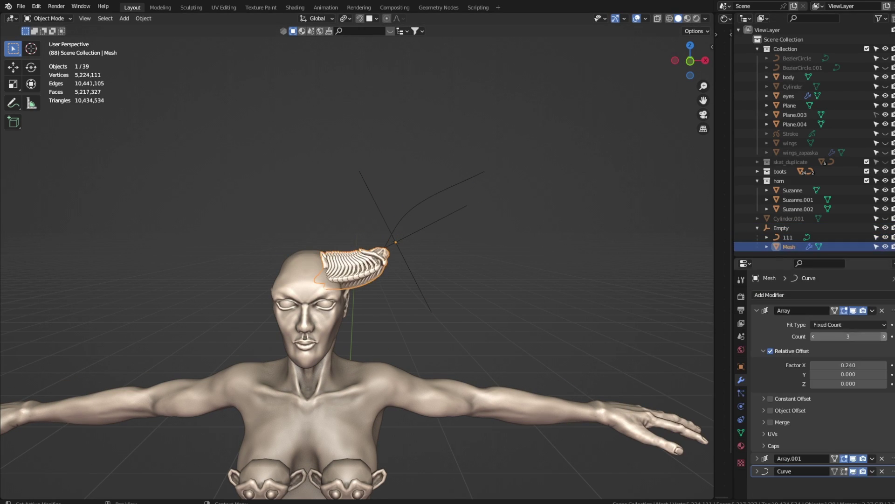
key("Tab")
key("g")
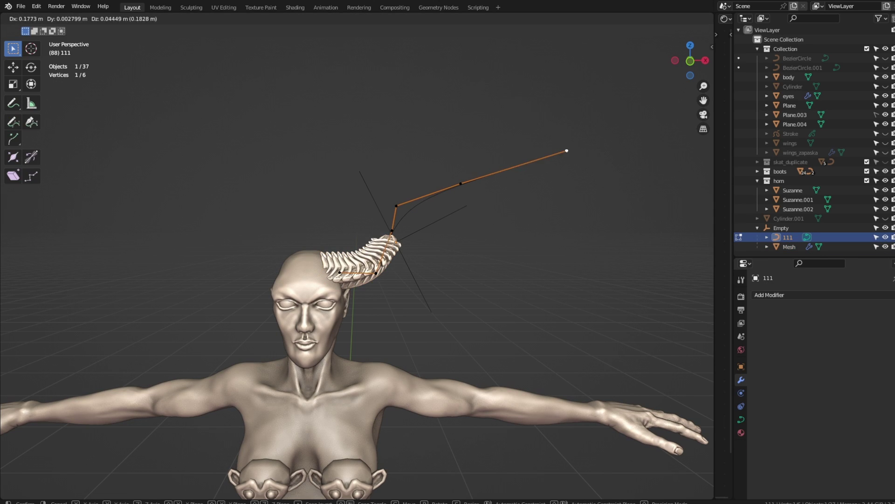
left_click(705, 120)
- Reselect the spine mesh, set the Array Count to 19, and make the first array active
left_click(789, 247)
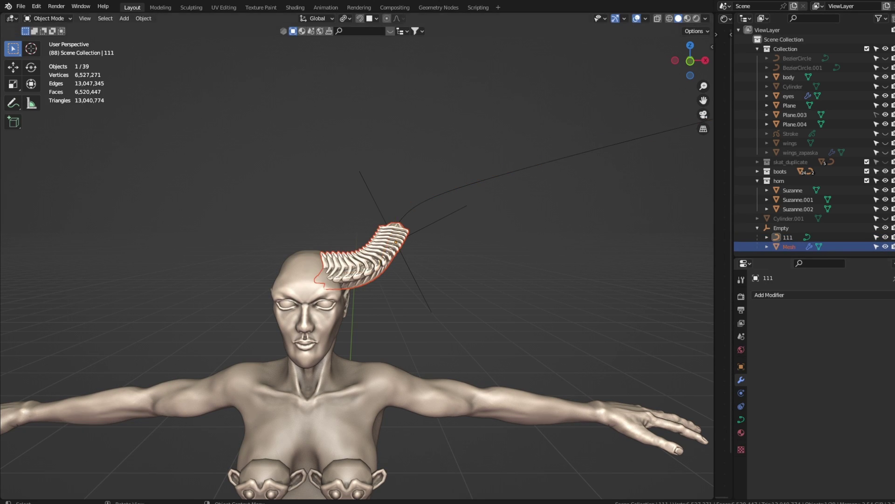
left_click_drag(849, 336, 820, 337)
middle_click_drag(420, 234, 420, 196)
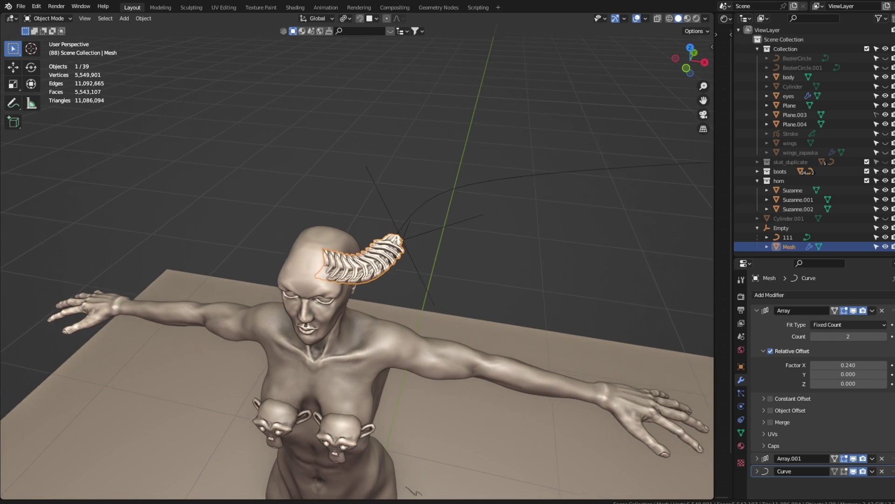
left_click(793, 443)
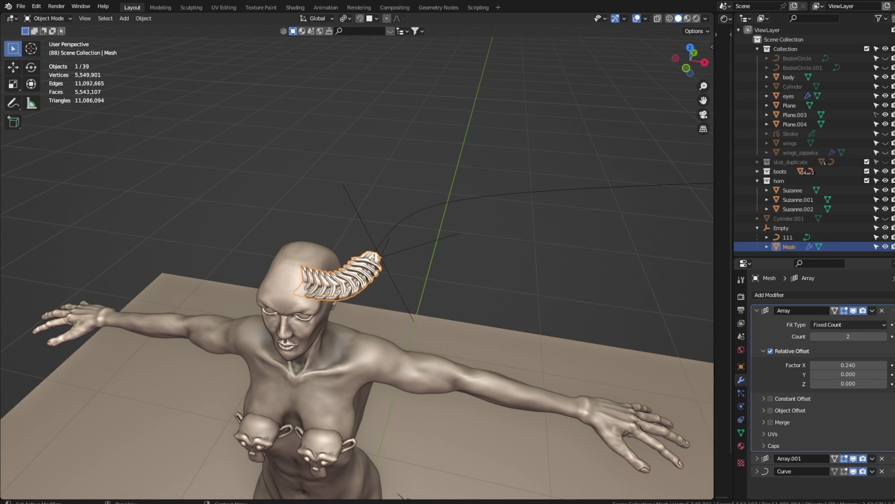
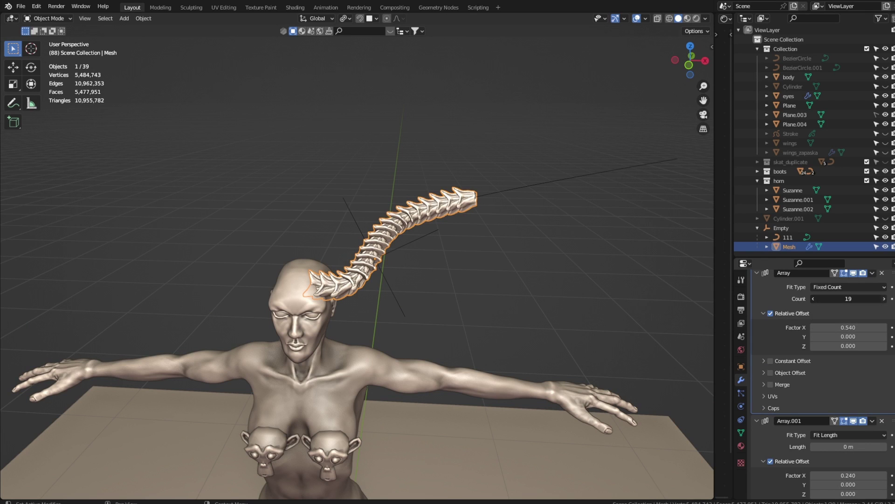
- Raise the Array count to 20, check the spine, then collapse the modifiers and deselect everything
left_click(883, 299)
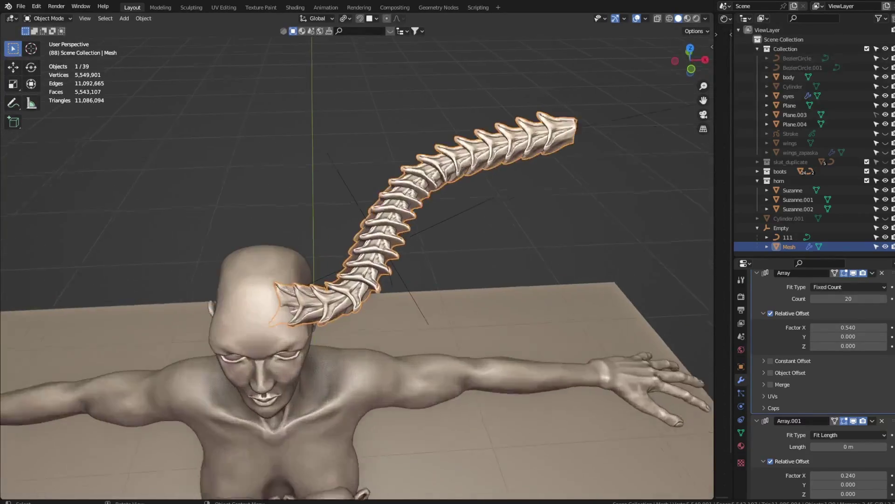
middle_click_drag(354, 252, 419, 280)
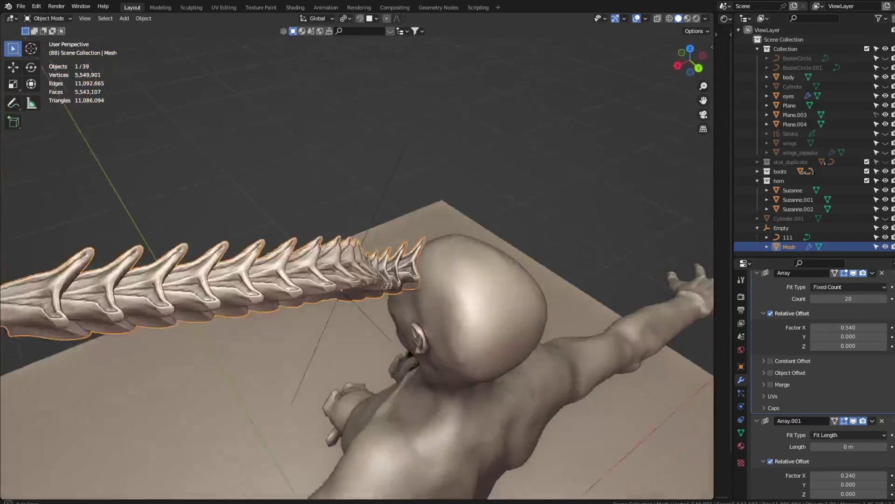
middle_click_drag(355, 252, 326, 261)
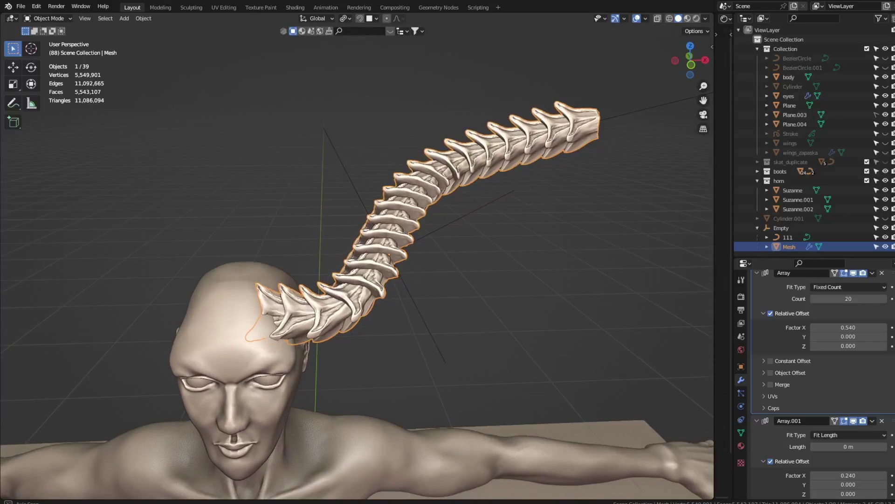
scroll(354, 252, "down", 4)
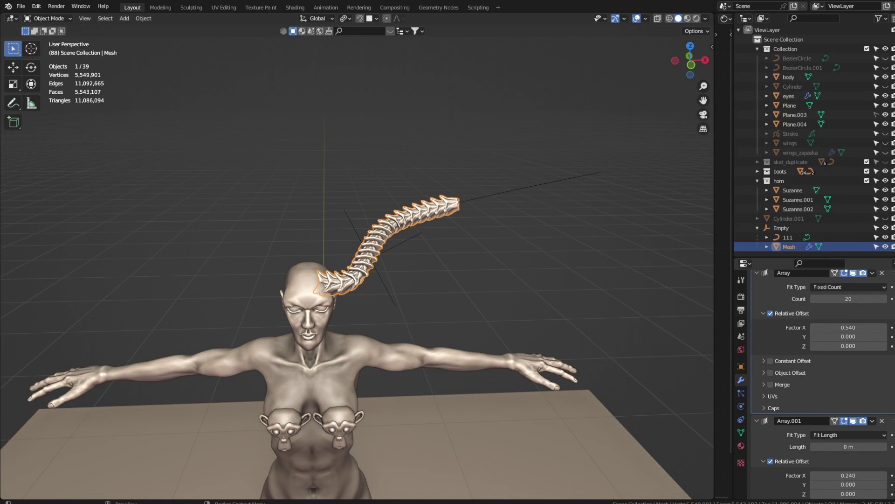
scroll(793, 326, "up", 3)
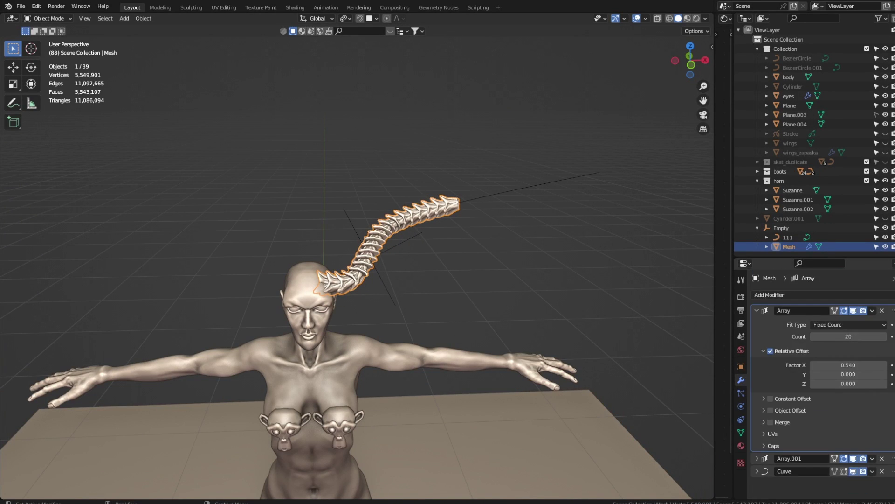
left_click(757, 310, "ctrl")
key("alt+a")
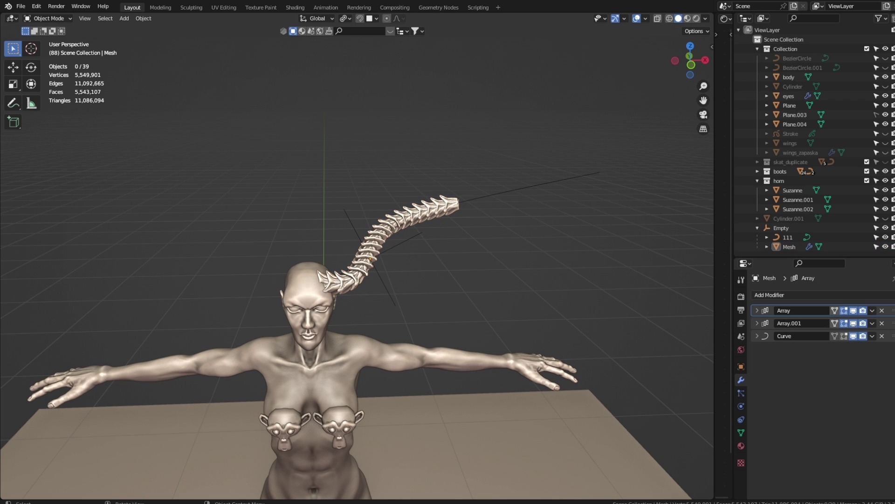
- In curve 111's Edit Mode, move the midpoint along X and change its thickness
left_click(787, 237)
key("Tab")
scroll(355, 252, "up", 2)
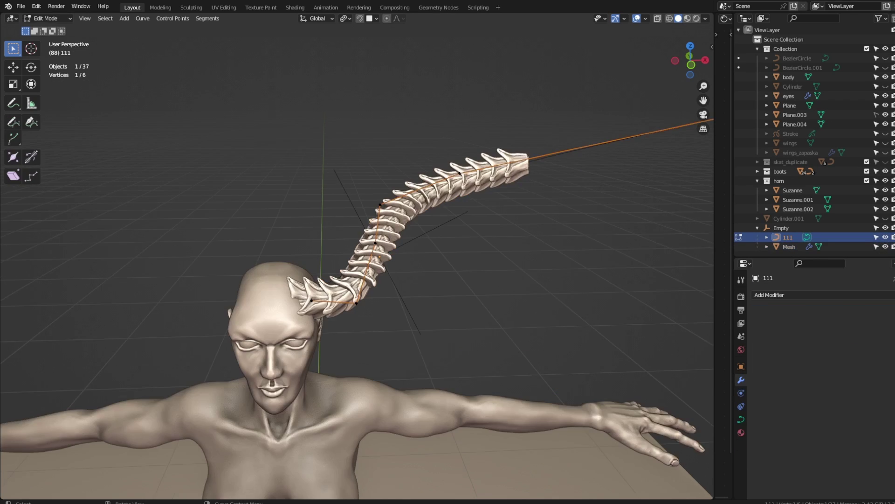
middle_click_drag(355, 252, 345, 243)
left_click(485, 202)
key("g")
key("x")
left_click(493, 230)
key("alt+s")
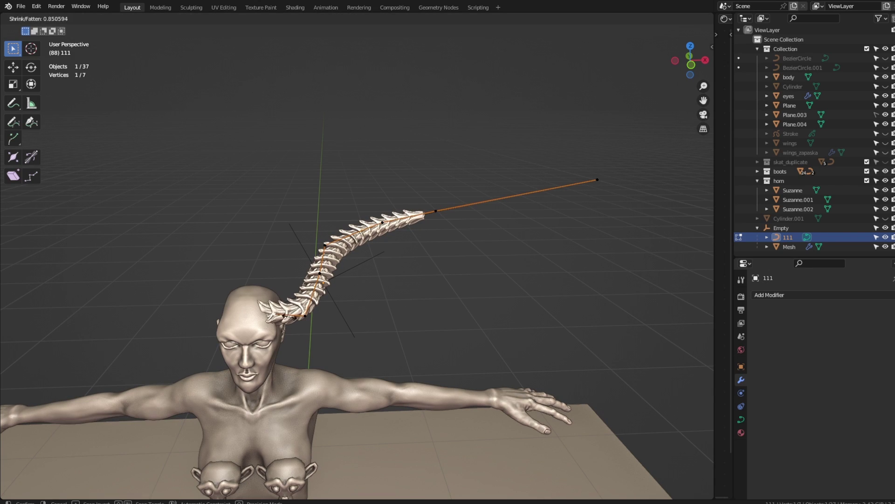
left_click(295, 322)
- Tilt the curve point three times to twist the spine
key("ctrl+t")
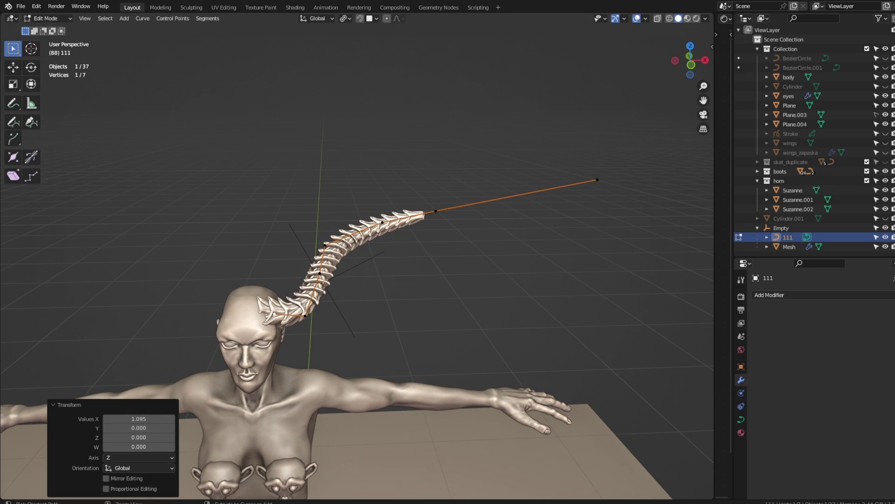
key("Return")
key("ctrl+t")
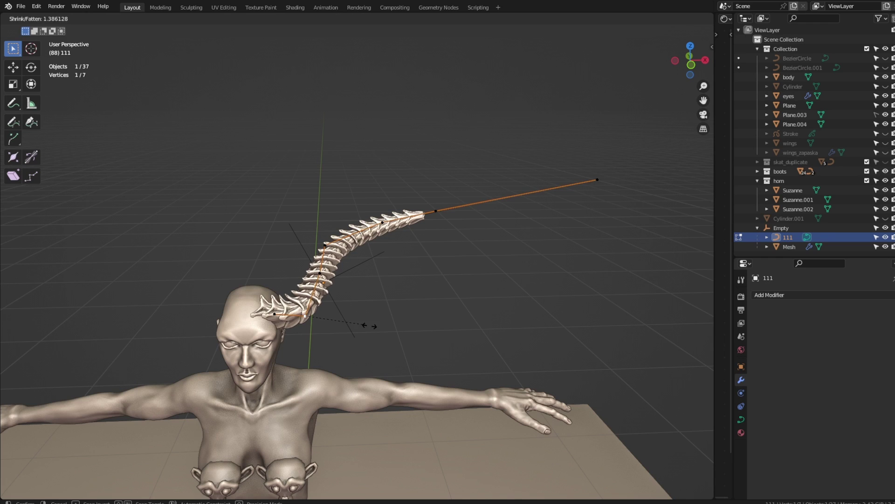
key("Return")
middle_click_drag(355, 252, 373, 243)
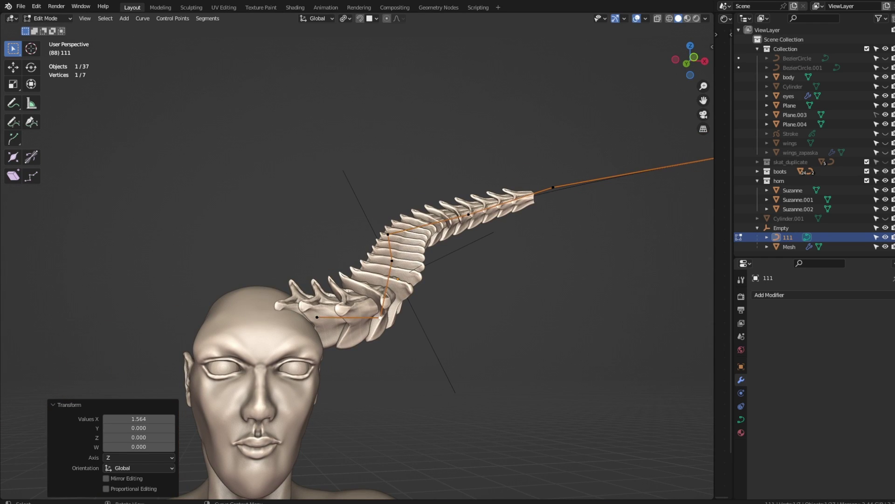
key("ctrl+t")
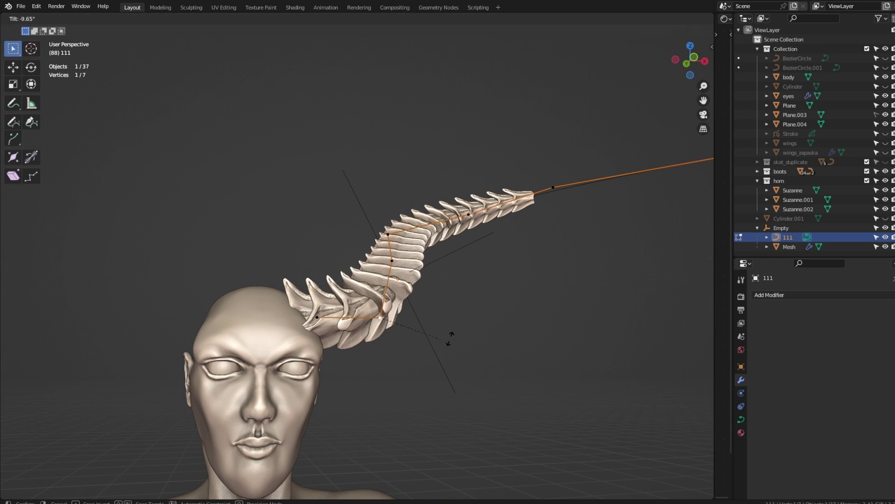
key("Return")
- Reposition the selected point and the upper curve point, then leave Edit Mode
middle_click_drag(450, 339, 467, 322)
key("g")
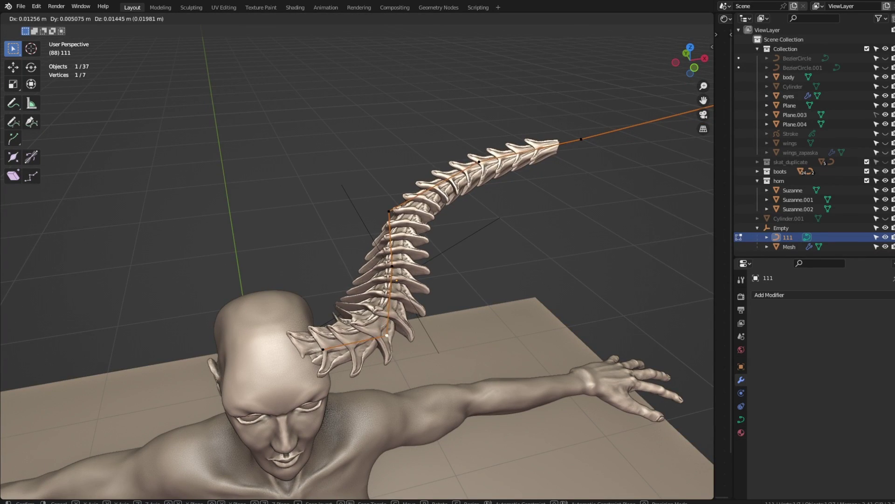
key("Return")
left_click(389, 212)
key("g")
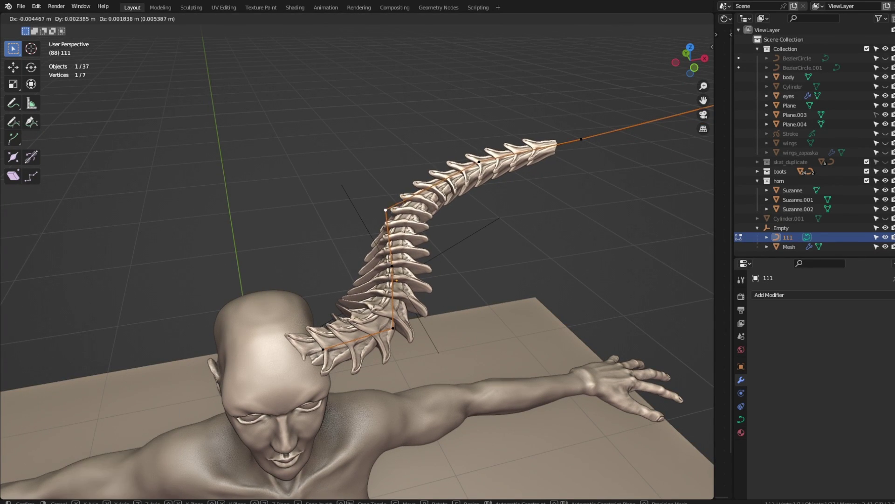
key("Return")
key("Tab")
- Select the spine mesh and isolate it in local view
middle_click_drag(448, 326, 480, 299)
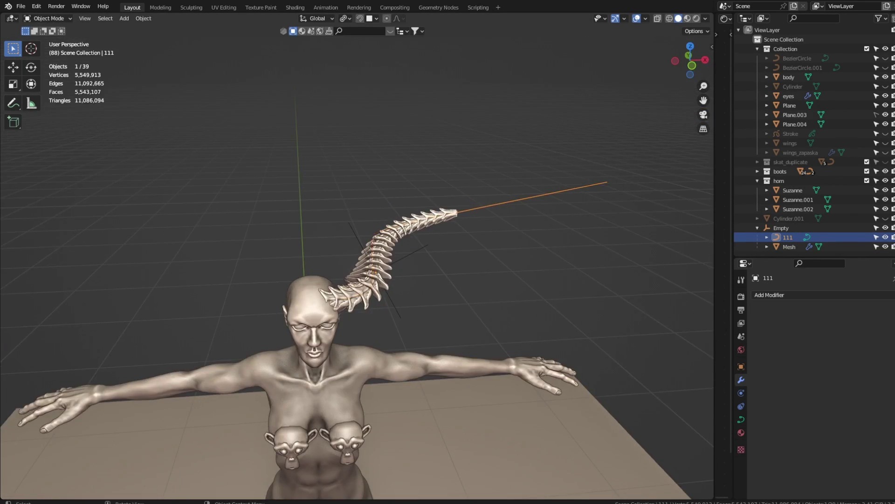
left_click(789, 246)
key("KP_Divide")
- Handwrite a 'to high' annotation note beside the spine
key("shift+space")
key("d")
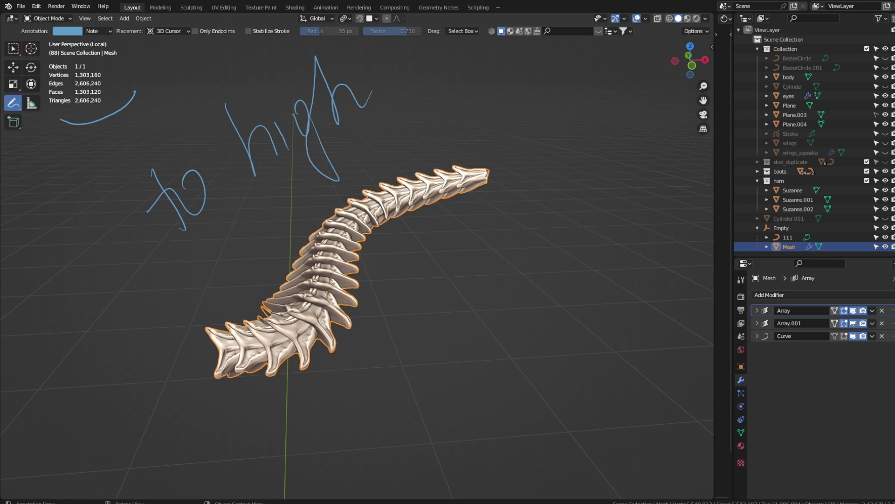
left_click_drag(466, 60, 465, 64)
left_click_drag(481, 65, 478, 82)
mouse_move(506, 52)
left_mouse_down()
mouse_move(515, 89)
mouse_move(555, 105)
mouse_move(621, 197)
left_mouse_up()
- Add a Voxel Remesh modifier to the spine with 0.025 m voxel size
left_click(769, 295)
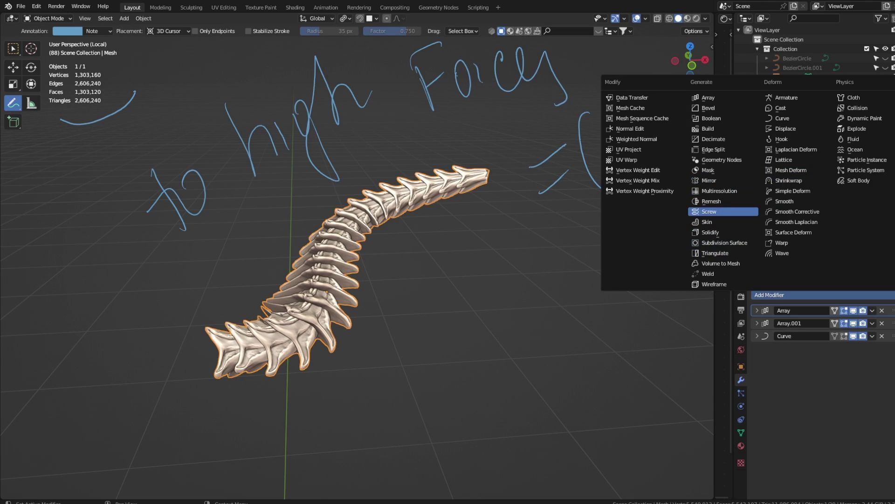
left_click(711, 201)
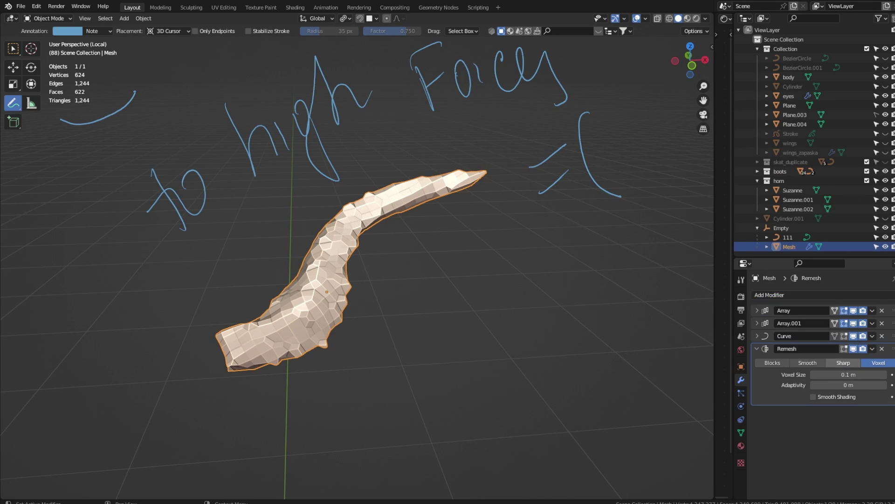
left_click(843, 362)
left_click(879, 362)
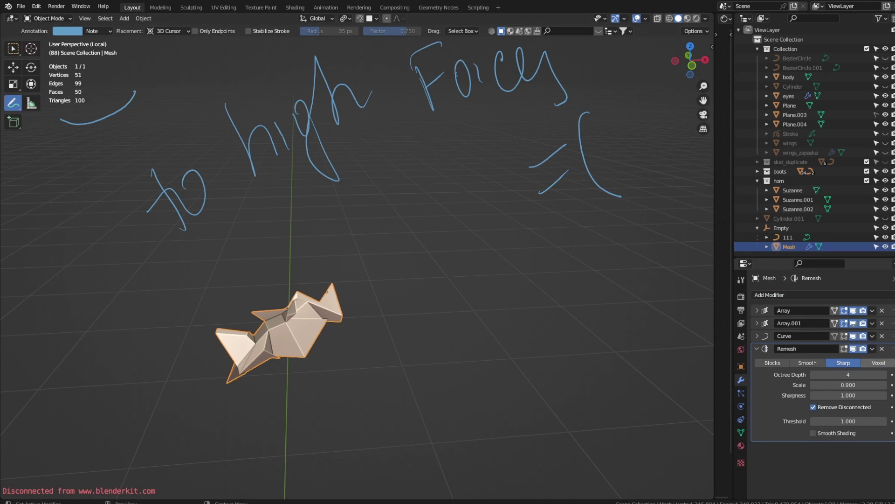
left_click(849, 375)
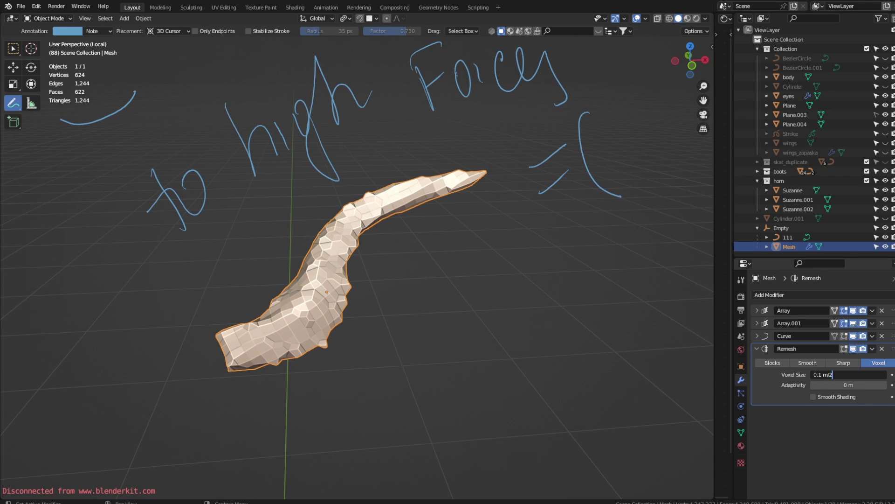
key("Return")
left_click(839, 374)
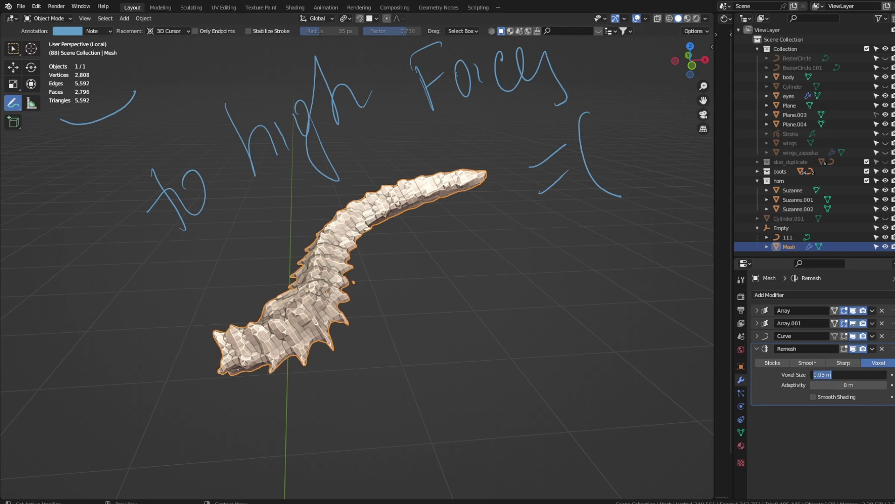
key("Return")
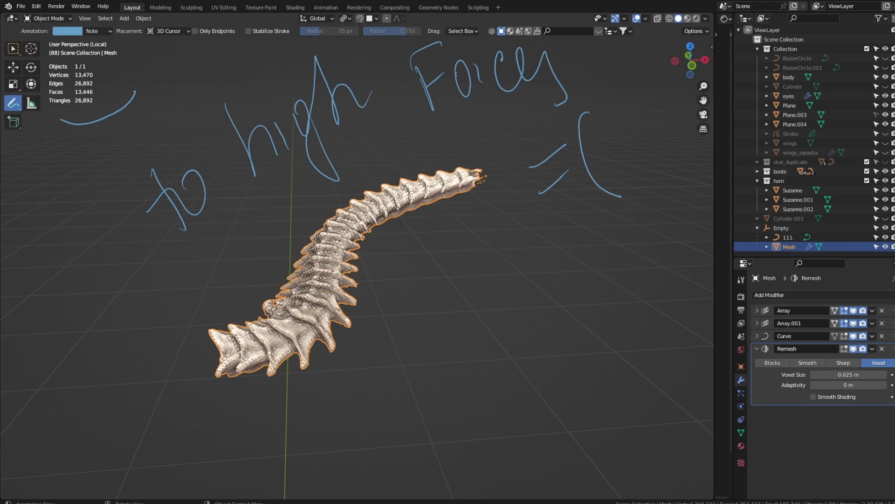
left_click(840, 375)
key("End")
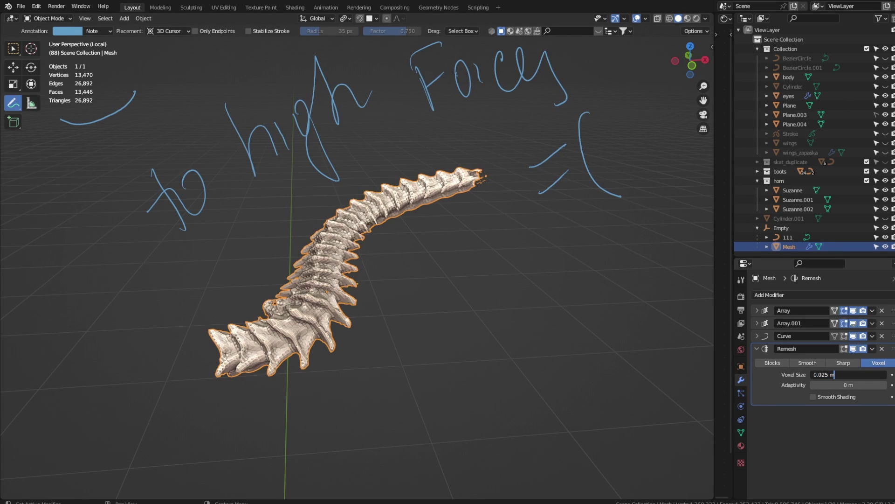
key("Return")
- Annotate an arrow and a 'Remesh' label at the lower right
left_click_drag(566, 381, 670, 377)
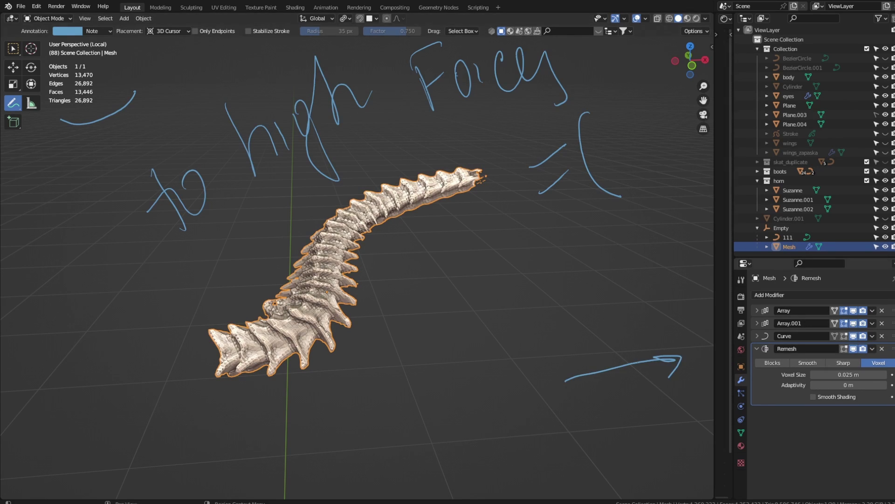
left_click_drag(565, 420, 561, 469)
mouse_move(557, 438)
left_mouse_down()
mouse_move(638, 423)
mouse_move(695, 460)
left_mouse_up()
left_click_drag(691, 378, 714, 419)
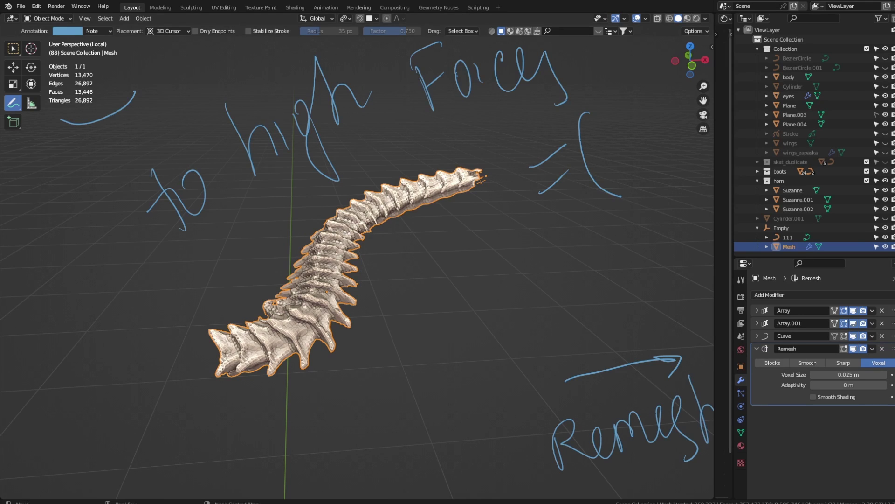
key("ctrl+z")
key("ctrl+z")
key("ctrl+z")
key("ctrl+z")
key("ctrl+z")
key("ctrl+z")
key("ctrl+z")
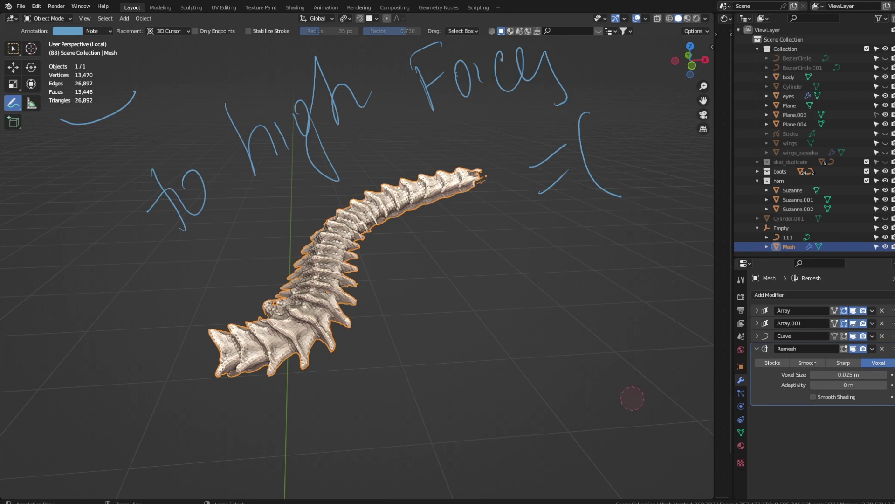
key("ctrl+z")
key("ctrl+z")
key("ctrl+z")
key("ctrl+z")
key("ctrl+z")
key("ctrl+z")
key("ctrl+z")
key("ctrl+z")
key("ctrl+z")
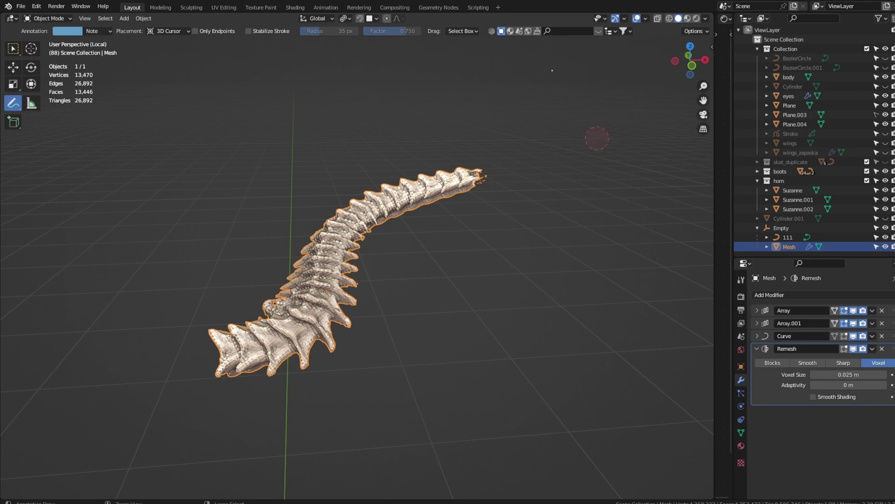
key("ctrl+shift+z")
key("ctrl+shift+z")
key("ctrl+shift+z")
- Set the voxel size to 0.0125 m, then try 0.00625 m, inspecting the spine
double_click(834, 375)
type("/2")
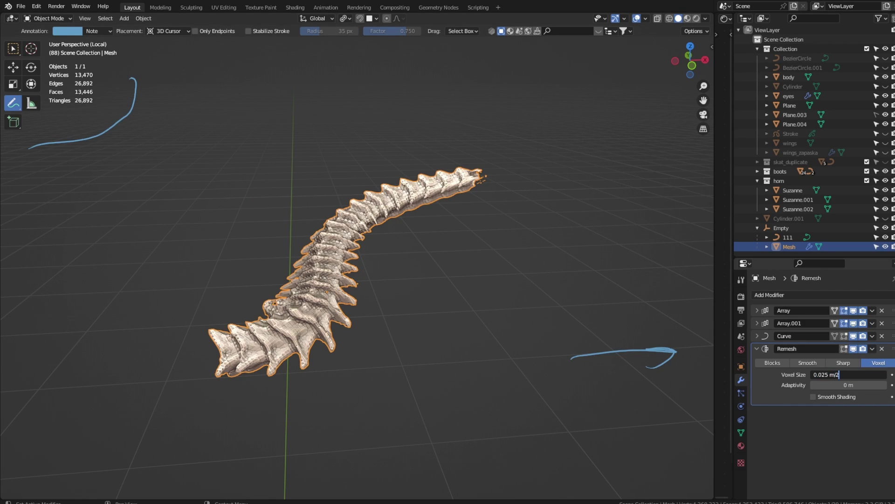
key("Return")
mouse_move(419, 279)
middle_mouse_down()
mouse_move(466, 261)
mouse_move(489, 280)
mouse_move(443, 280)
middle_mouse_up()
mouse_move(373, 257)
middle_mouse_down()
mouse_move(373, 303)
mouse_move(397, 308)
mouse_move(382, 261)
mouse_move(392, 252)
mouse_move(382, 261)
middle_mouse_up()
double_click(834, 375)
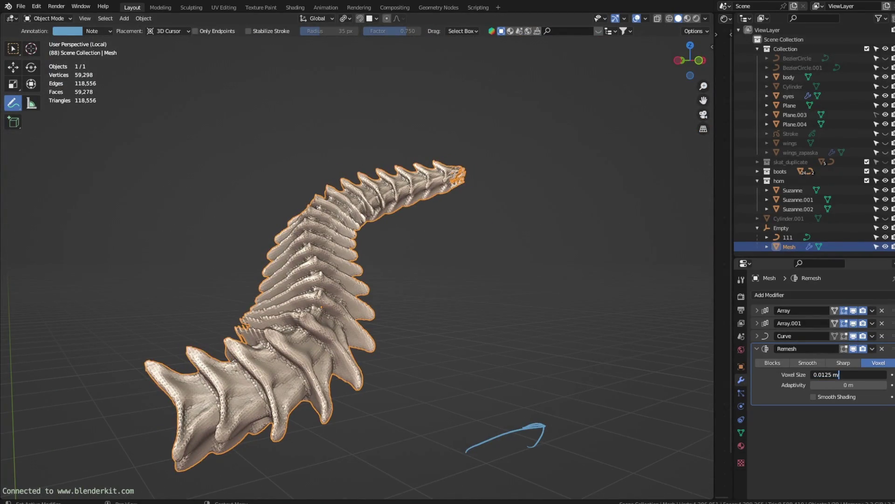
key("Return")
mouse_move(374, 280)
middle_mouse_down()
mouse_move(434, 252)
mouse_move(396, 261)
mouse_move(438, 257)
middle_mouse_up()
- Try a 0.00417 m voxel size, then undo back to 0.0125 m
double_click(835, 374)
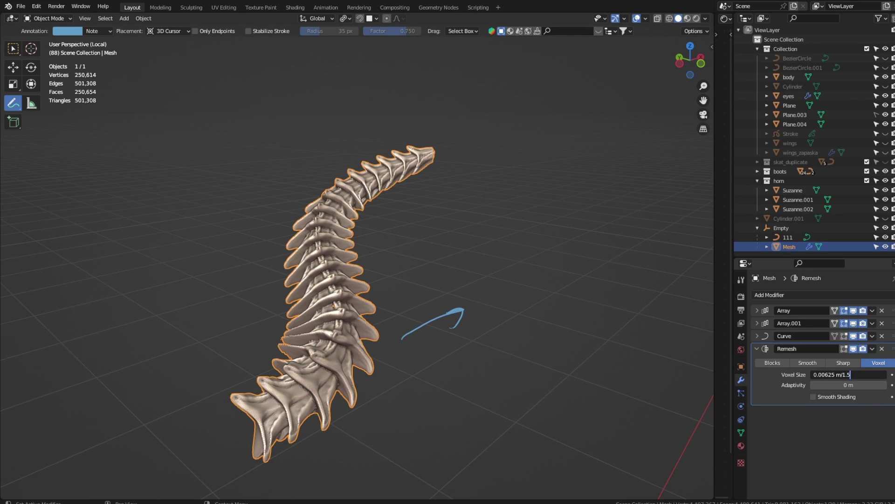
key("Return")
scroll(354, 280, "down", 2)
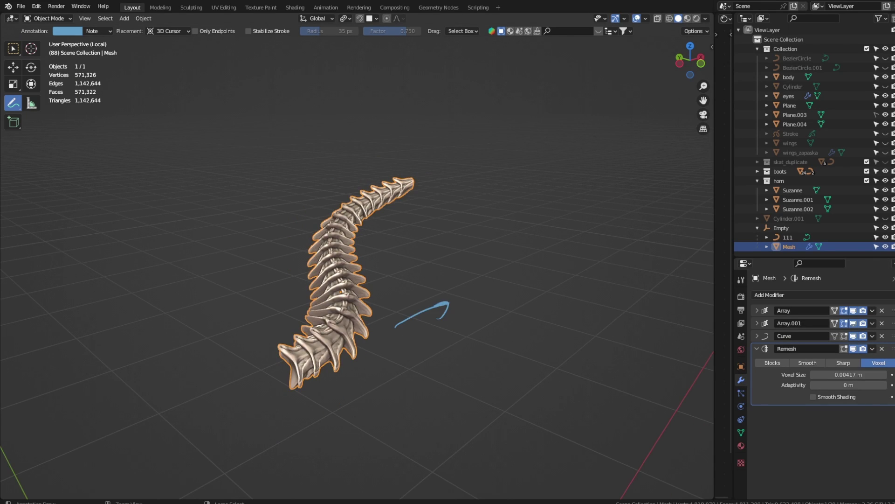
scroll(357, 266, "up", 1)
key("ctrl+z")
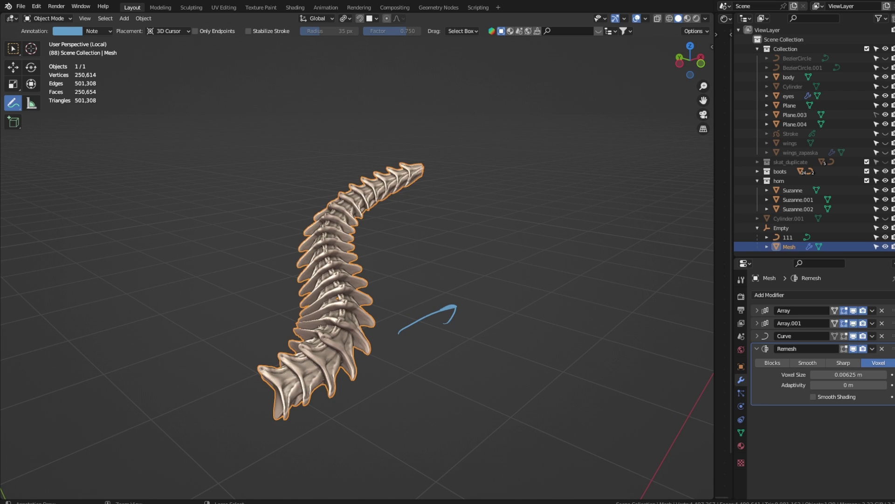
key("ctrl+z")
mouse_move(354, 261)
middle_mouse_down()
mouse_move(327, 280)
mouse_move(364, 266)
middle_mouse_up()
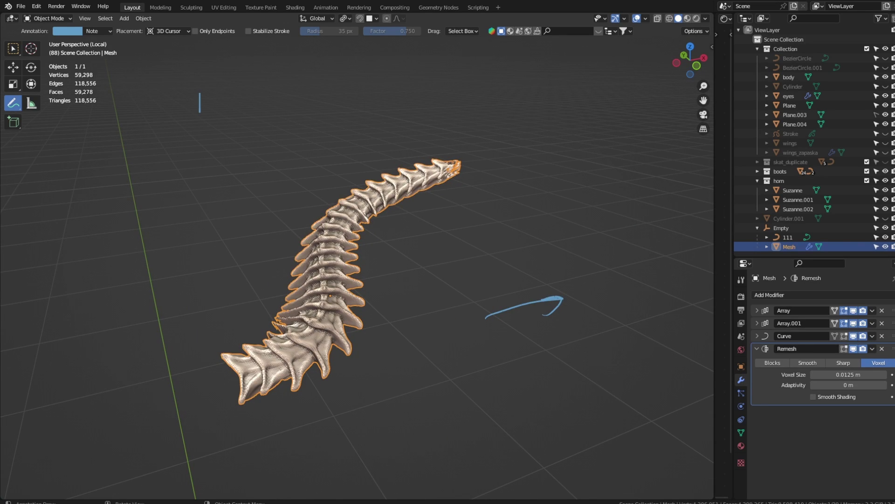
- Handwrite a '59k nice' note above the spine, erasing a mistaken number first
mouse_move(242, 69)
left_mouse_down()
mouse_move(224, 116)
mouse_move(274, 130)
left_mouse_up()
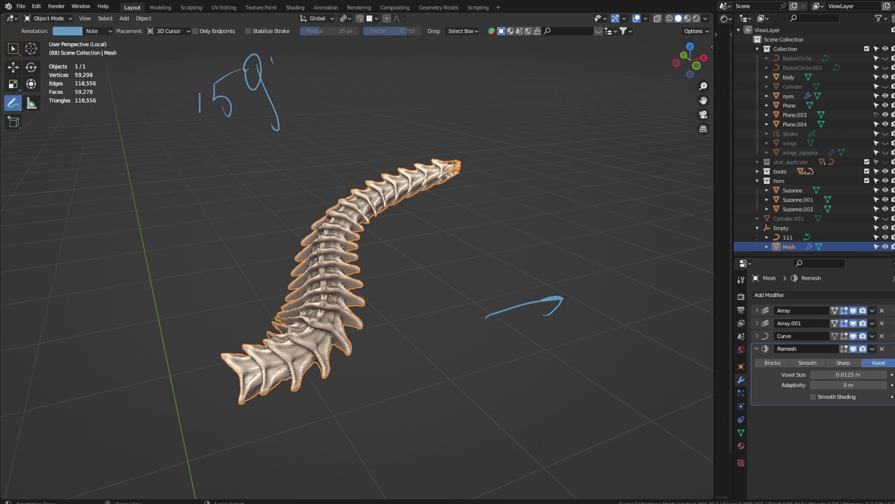
mouse_move(223, 94)
left_mouse_down("ctrl")
mouse_move(270, 84)
mouse_move(559, 301)
left_mouse_up("ctrl")
left_click_drag(159, 98, 170, 169)
mouse_move(146, 91)
left_mouse_down()
mouse_move(180, 77)
mouse_move(228, 158)
left_mouse_up()
left_click_drag(232, 75, 256, 133)
left_click_drag(273, 87, 298, 129)
left_click_drag(299, 144, 182, 219)
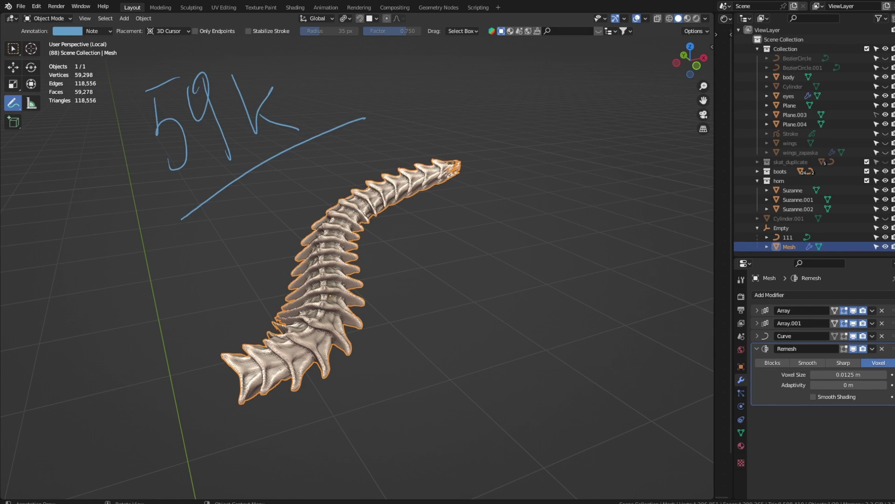
left_click_drag(446, 80, 488, 115)
left_click_drag(495, 79, 500, 112)
mouse_move(522, 70)
left_mouse_down()
mouse_move(606, 80)
mouse_move(447, 103)
mouse_move(320, 90)
mouse_move(164, 93)
left_mouse_up()
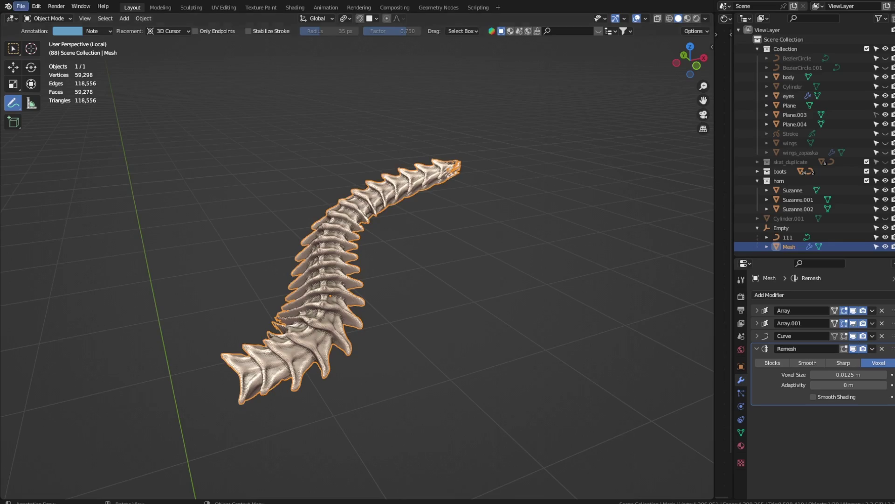
- Write a 'Some fixes' note above the spine's head, then erase it
key("w")
mouse_move(354, 252)
middle_mouse_down()
mouse_move(326, 233)
mouse_move(397, 243)
mouse_move(373, 242)
mouse_move(382, 240)
middle_mouse_up()
scroll(354, 252, "up", 5)
scroll(354, 252, "down", 4)
key("shift+space")
key("d")
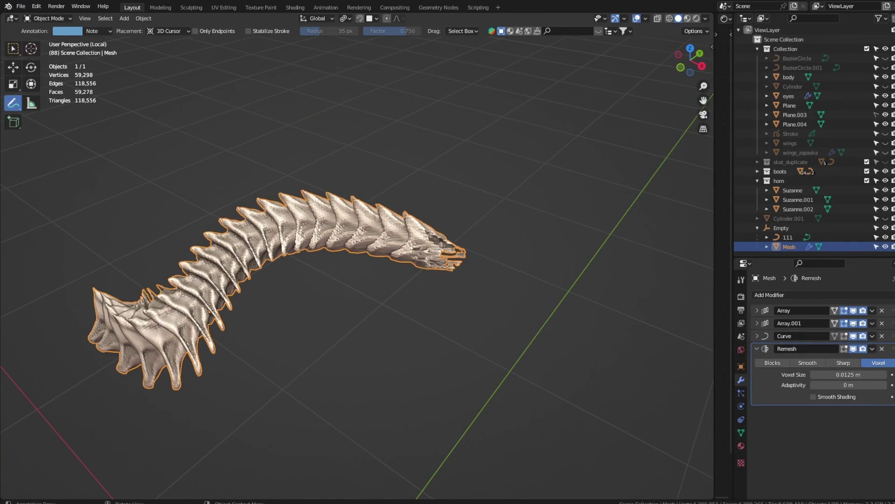
left_click_drag(401, 91, 381, 170)
left_click_drag(422, 122, 421, 126)
left_click_drag(455, 158, 522, 149)
left_click_drag(506, 184, 526, 286)
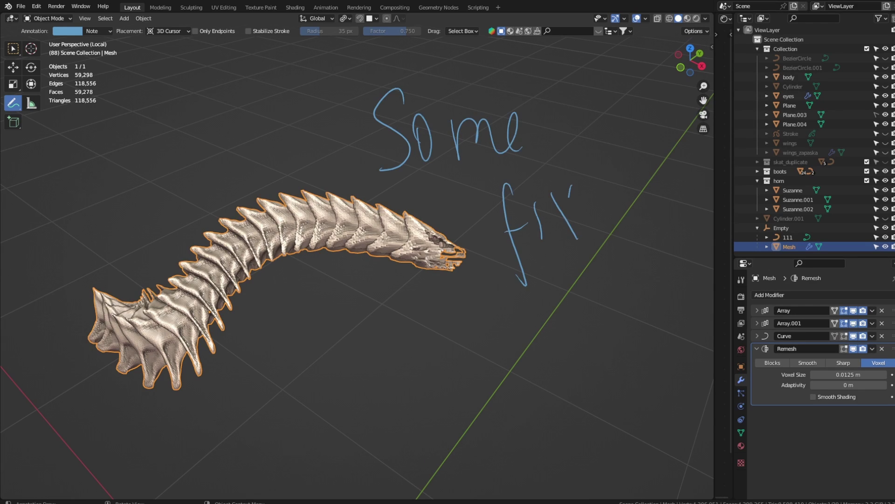
left_click_drag(569, 200, 559, 243)
left_click_drag(592, 215, 630, 254)
mouse_move(649, 242)
right_mouse_down()
mouse_move(449, 200)
mouse_move(508, 176)
right_mouse_up()
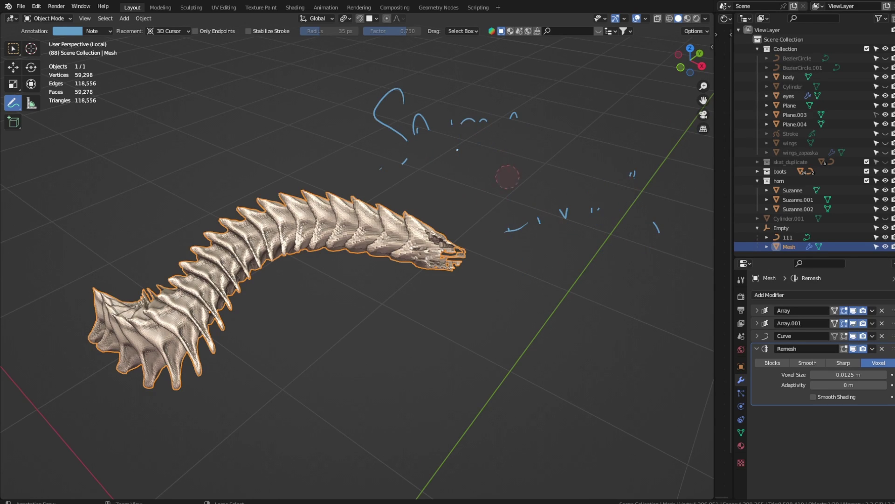
right_click_drag(629, 267, 506, 110)
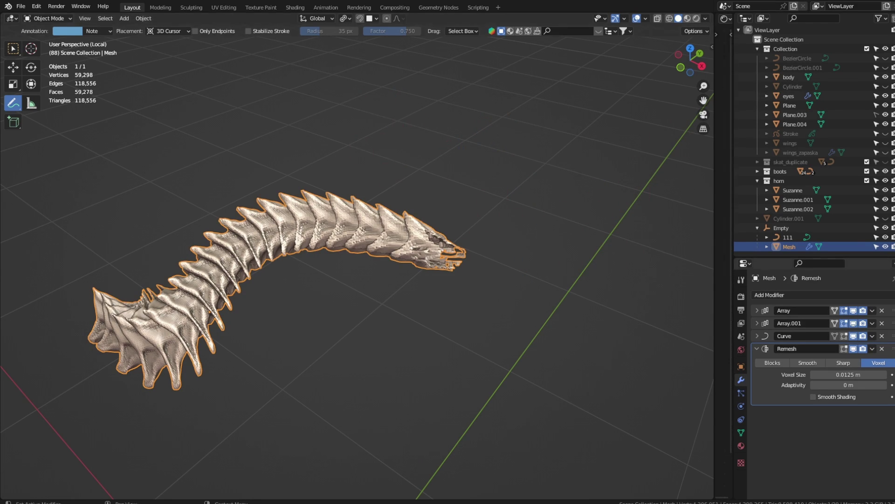
- Step the voxel size down from 0.0125 m to 0.0075 m and inspect the denser mesh
left_click(884, 375)
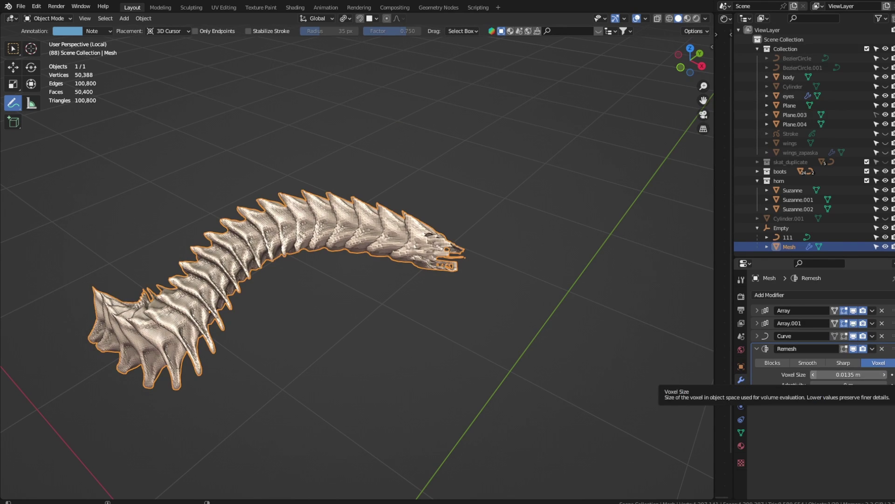
key("ctrl+z")
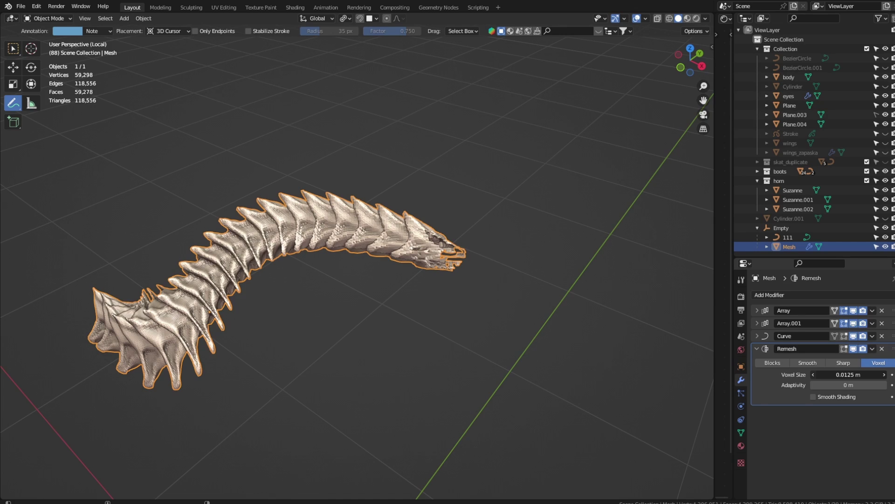
left_click(813, 374)
left_click(813, 375)
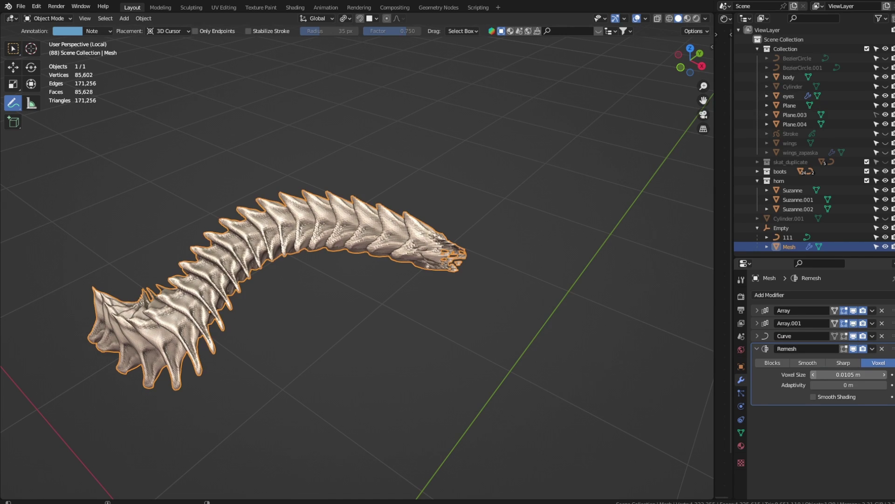
left_click(813, 374)
left_click(813, 375)
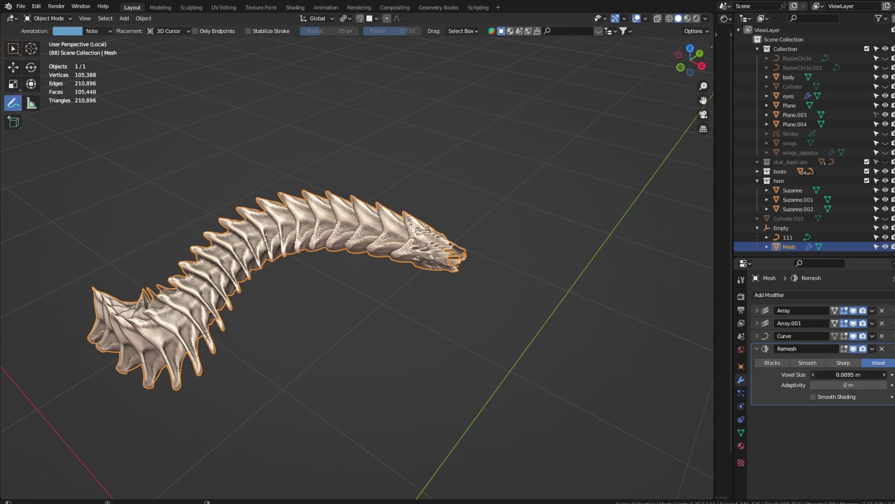
left_click(813, 374)
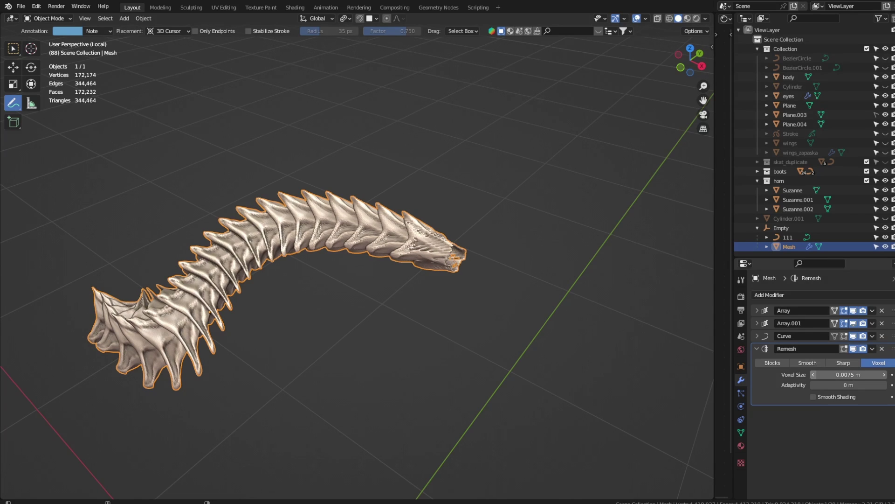
middle_click_drag(355, 252, 420, 280)
scroll(420, 279, "up", 2)
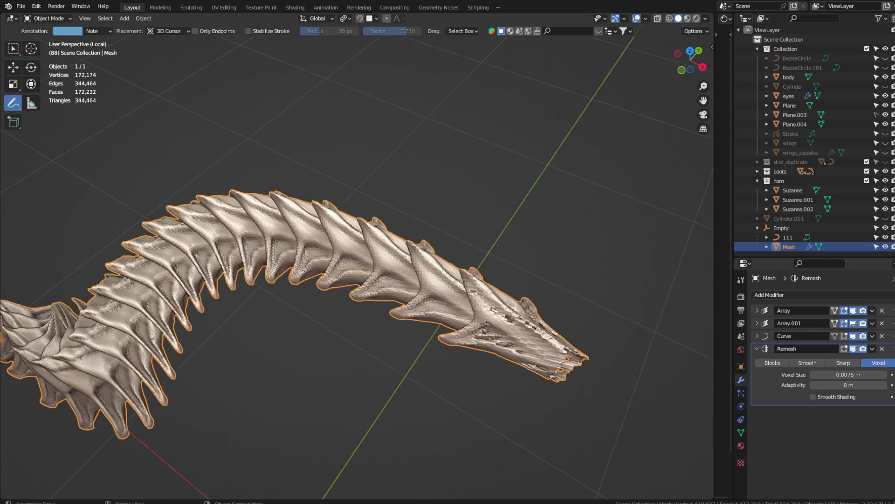
middle_click_drag(355, 252, 298, 224)
- Switch the spine into Sculpt Mode and back to Object Mode
left_click(46, 18)
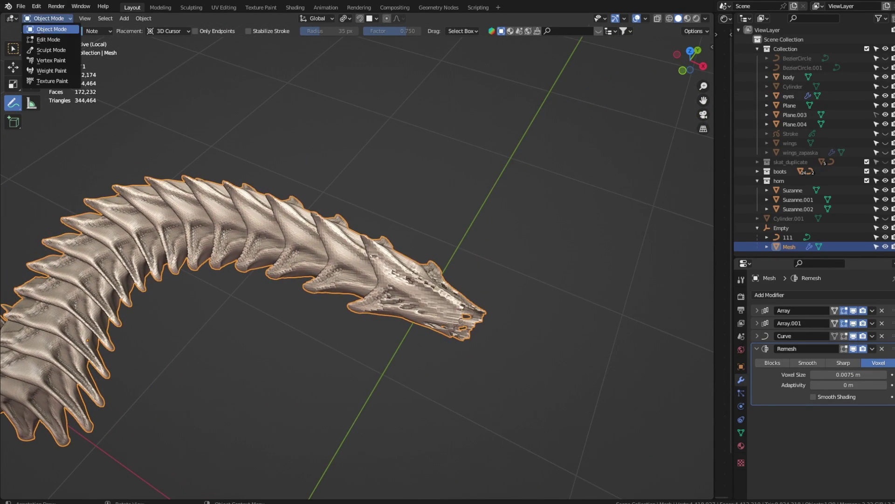
left_click(51, 50)
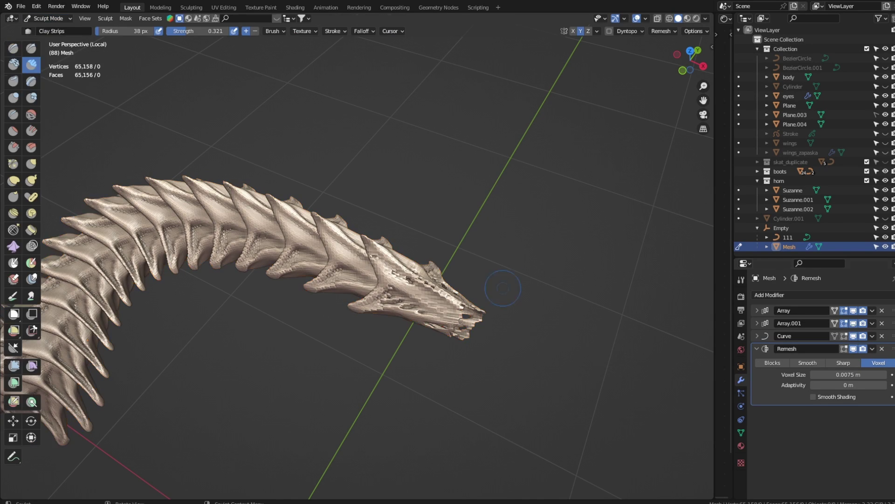
scroll(510, 278, "up", 2)
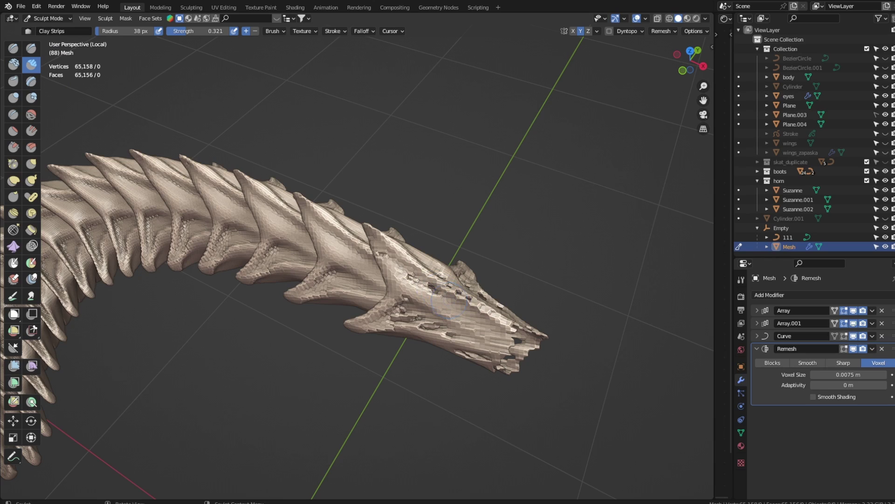
scroll(427, 272, "down", 4)
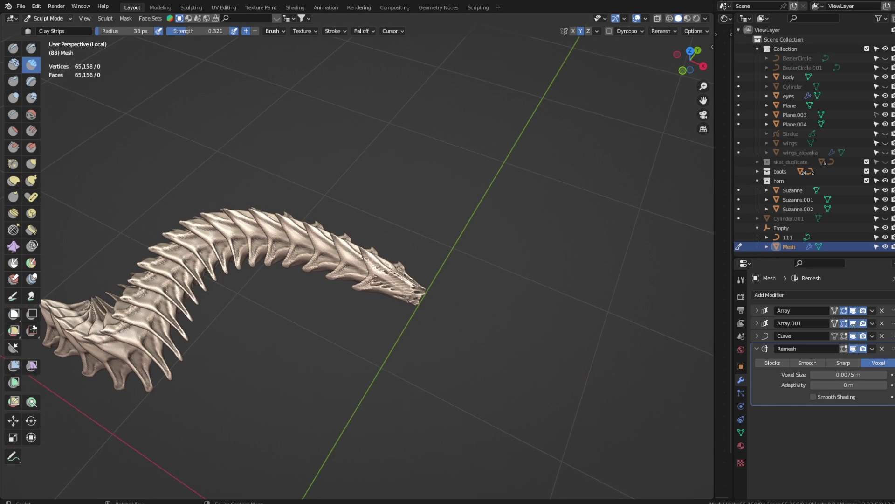
left_click(47, 18)
left_click(52, 29)
middle_click_drag(354, 280, 420, 210)
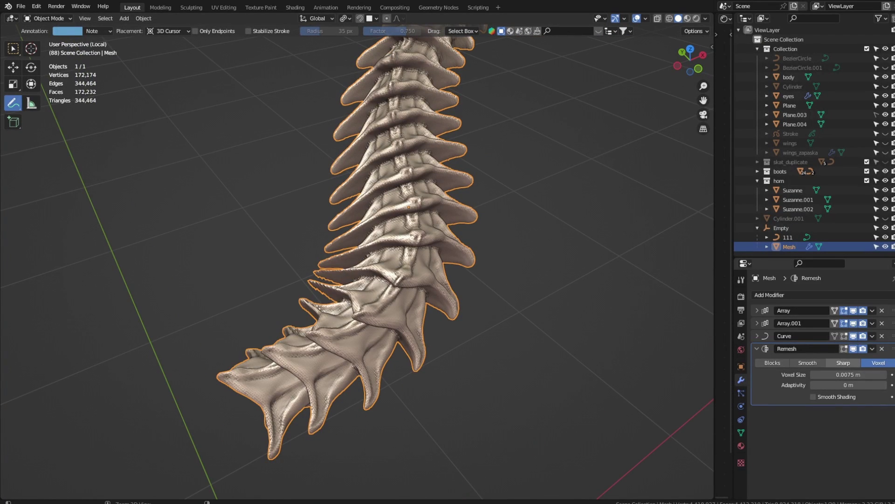
- Move the Remesh modifier above Array.001 and Curve, then apply it
key("ctrl+a")
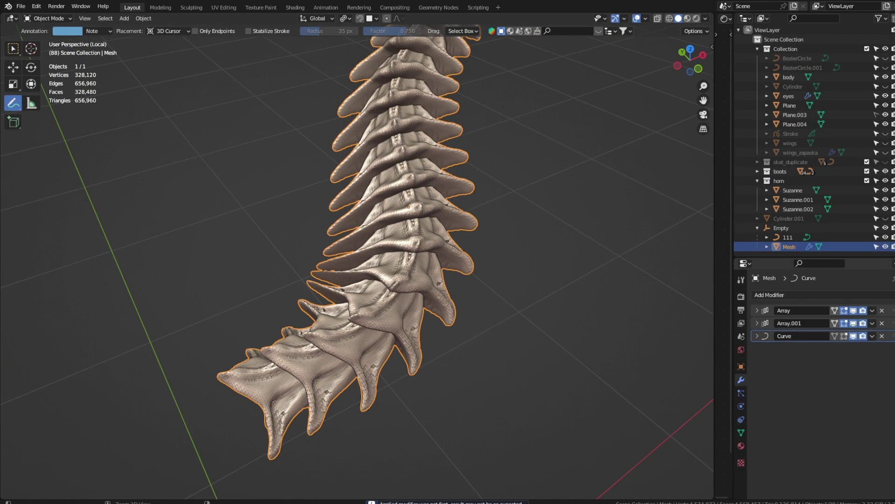
key("ctrl+z")
key("ctrl+z")
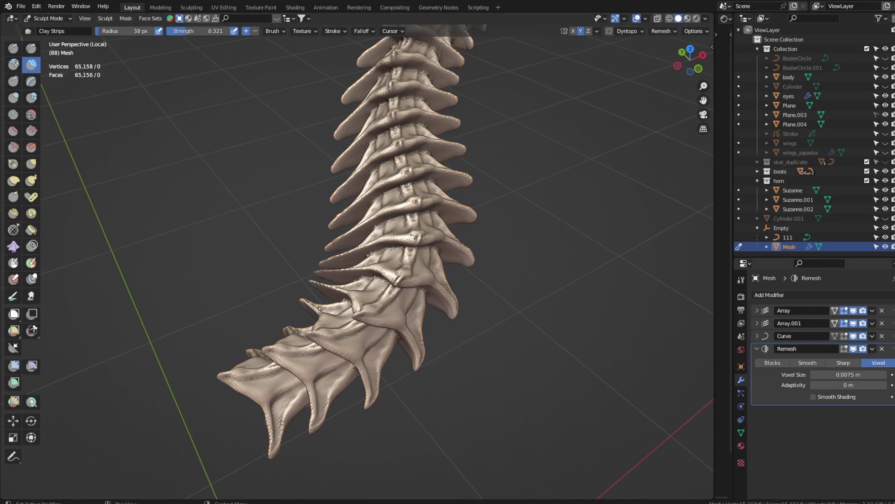
left_click_drag(893, 348, 892, 310)
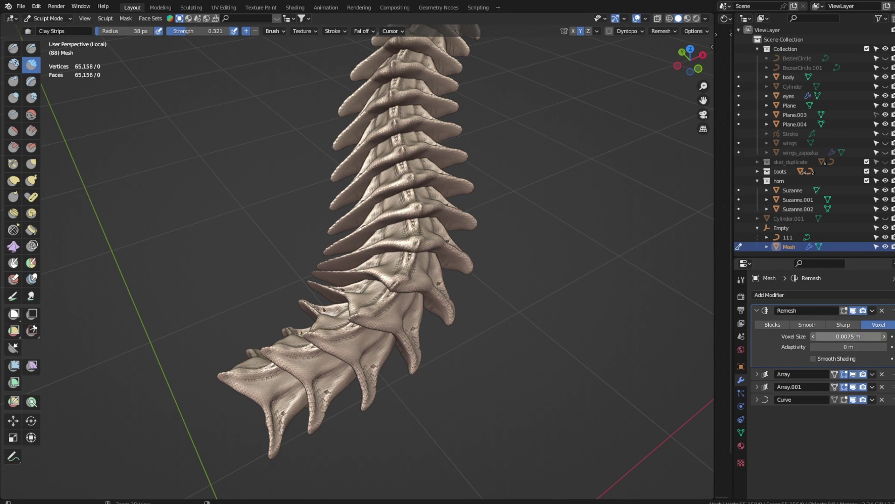
key("ctrl+a")
middle_click_drag(664, 335, 250, 175)
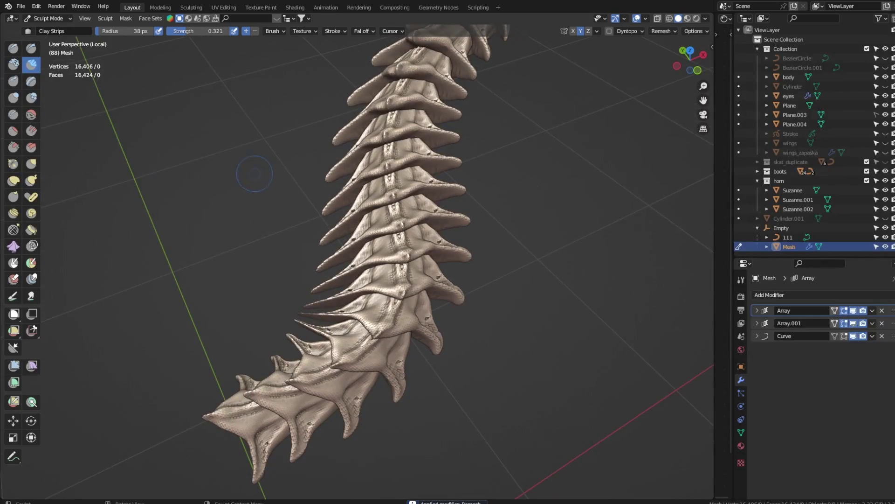
- Exit local view to show the spine on the figure's head again
left_click(47, 18)
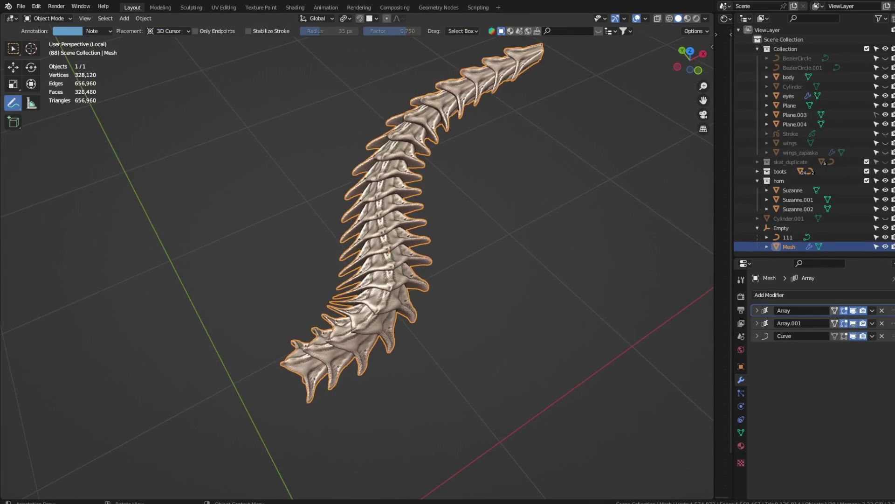
key("KP_Divide")
middle_click_drag(233, 279, 606, 233)
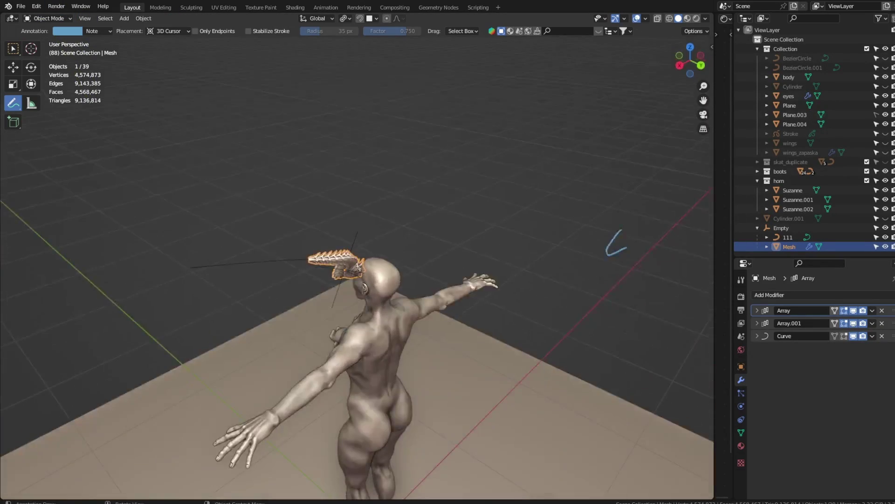
- Select guide curve 111 and enter Edit Mode on its control points
key("w")
middle_click_drag(357, 256, 357, 164)
scroll(357, 257, "up", 3)
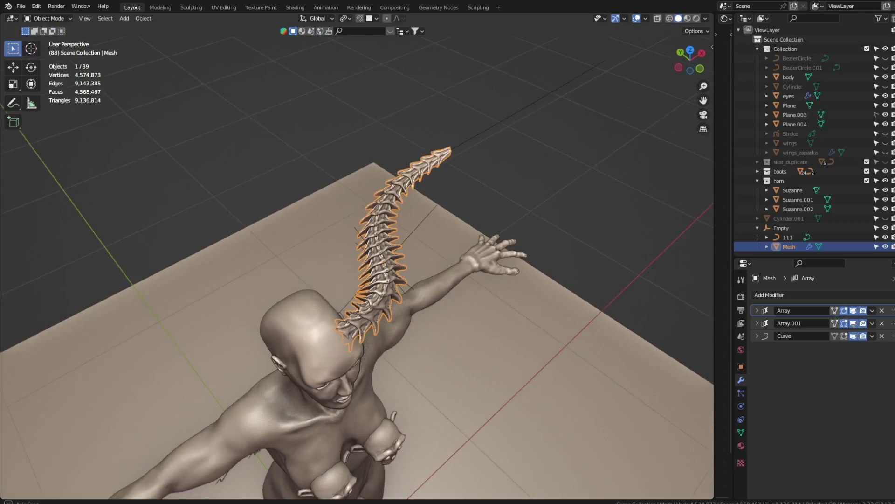
mouse_move(357, 256)
middle_mouse_down()
mouse_move(327, 210)
mouse_move(357, 247)
middle_mouse_up()
left_click(788, 237)
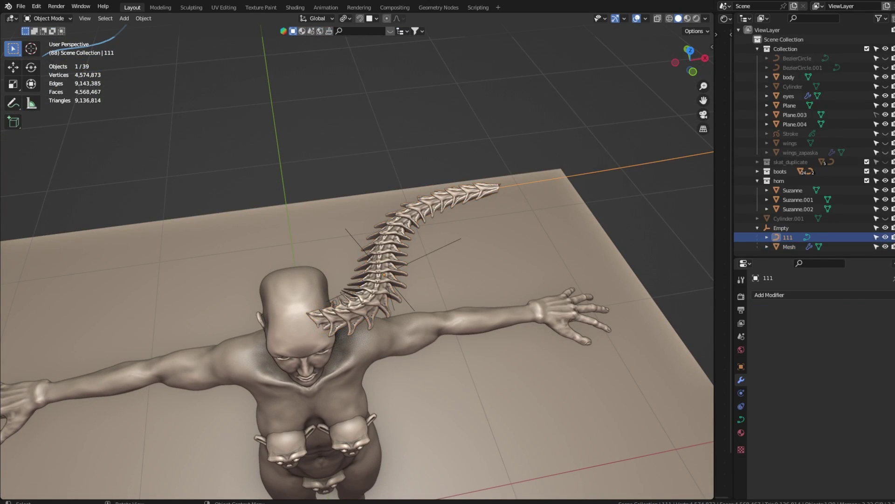
key("Tab")
scroll(357, 257, "up", 2)
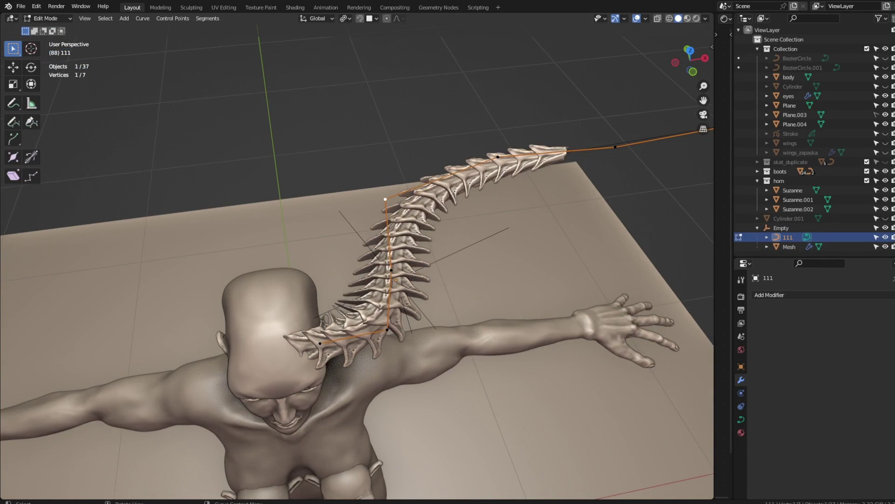
- Shift the chosen curve point along the Y axis
key("g")
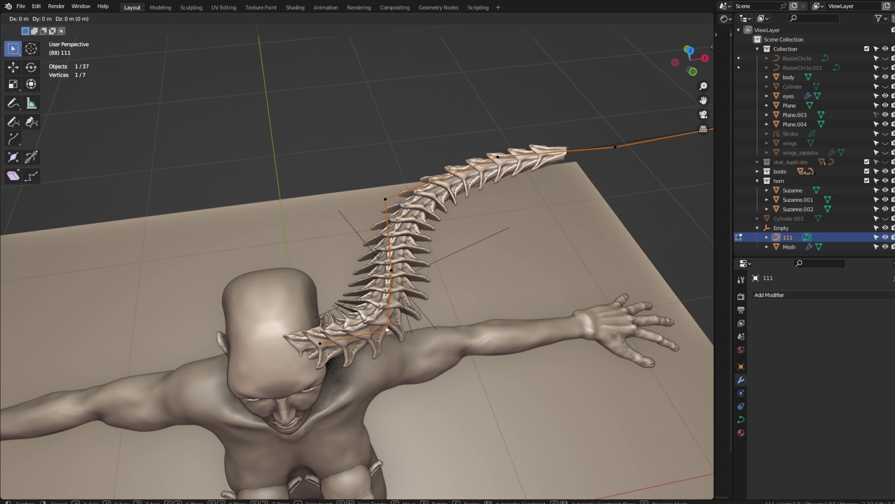
key("y")
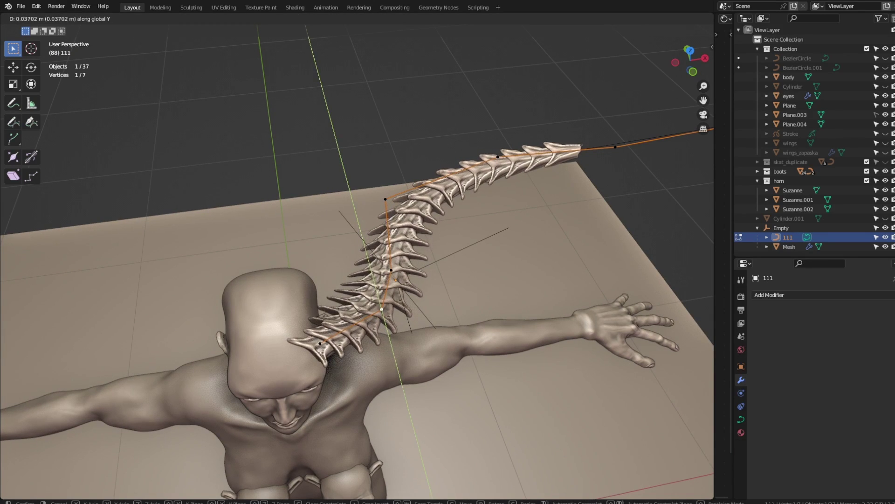
key("Return")
middle_click_drag(275, 115, 84, 140)
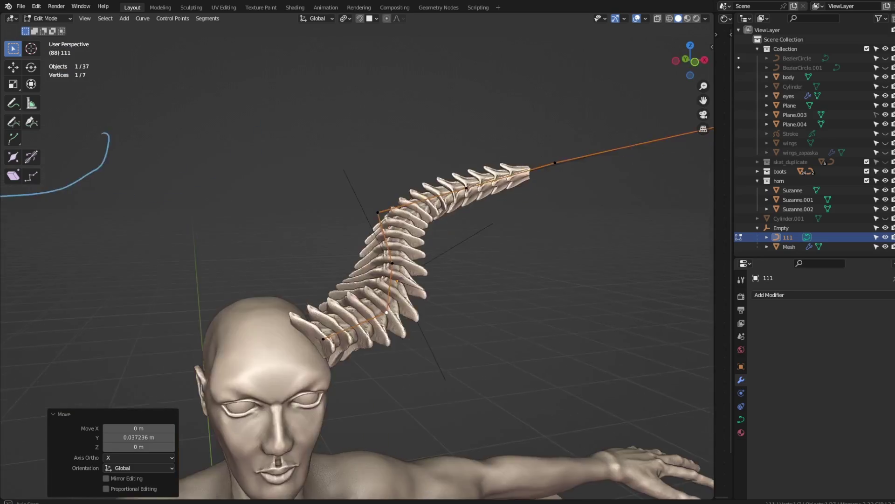
middle_click_drag(355, 252, 168, 262)
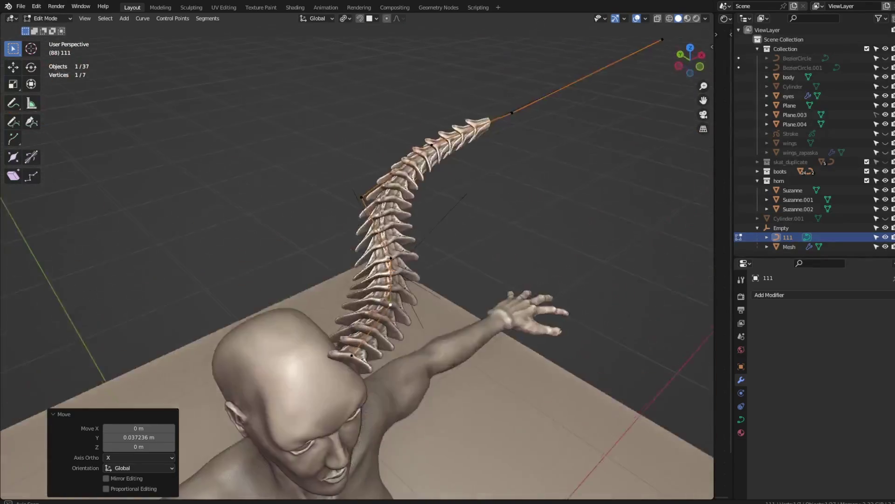
middle_click_drag(166, 37, 57, 112)
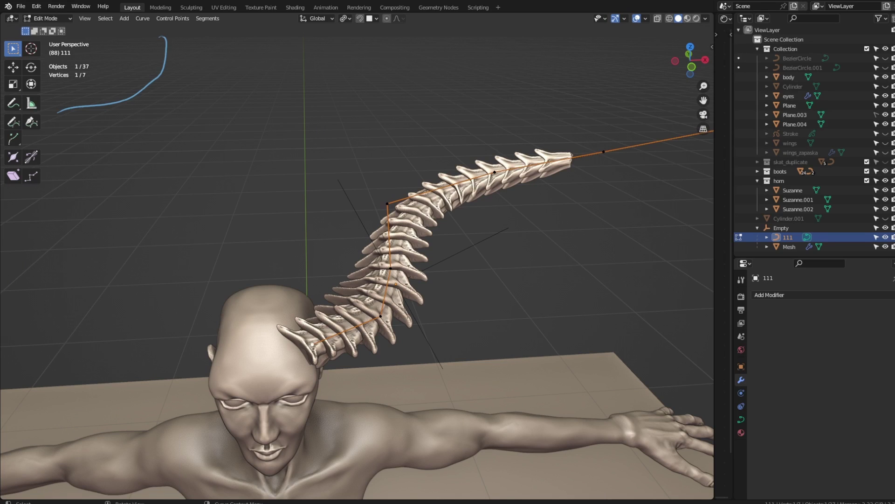
- Move the curve's end point along X, nudge it freely, then lower it along Z
key("g")
key("x")
key("Return")
key("g")
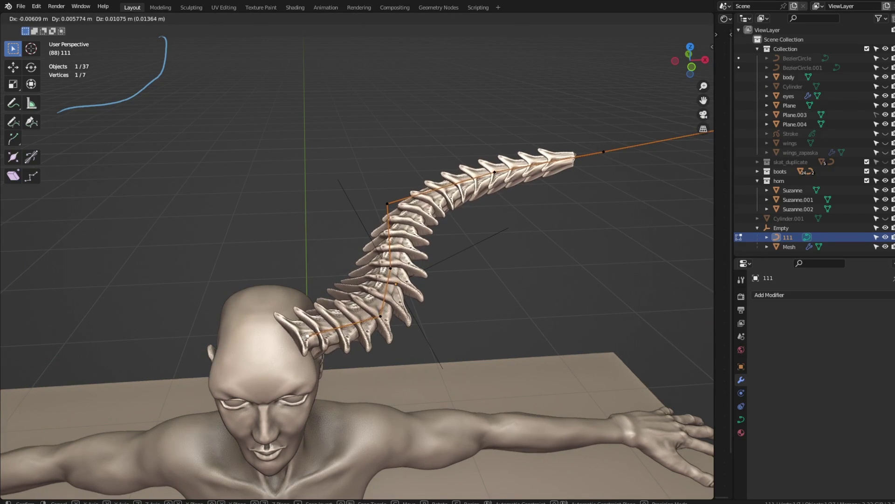
key("Return")
key("g")
key("z")
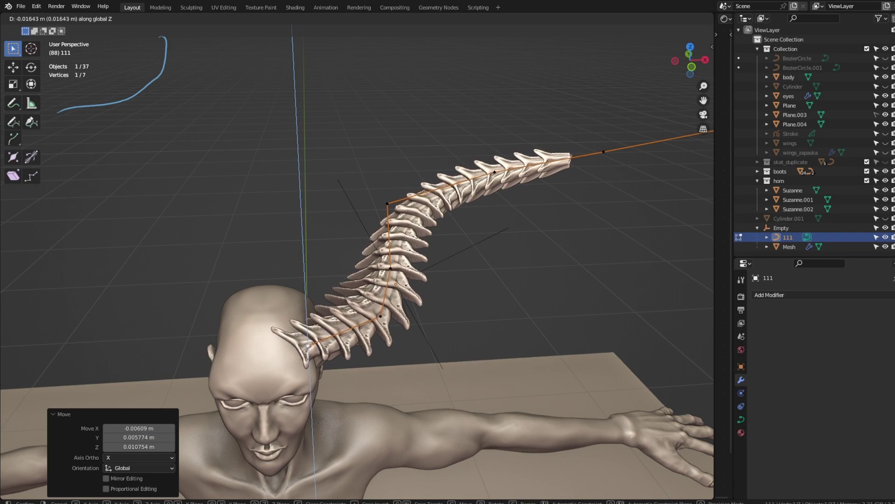
key("Return")
- Leave curve Edit Mode and deselect everything in the scene
scroll(357, 252, "down", 5)
middle_click_drag(356, 252, 357, 206)
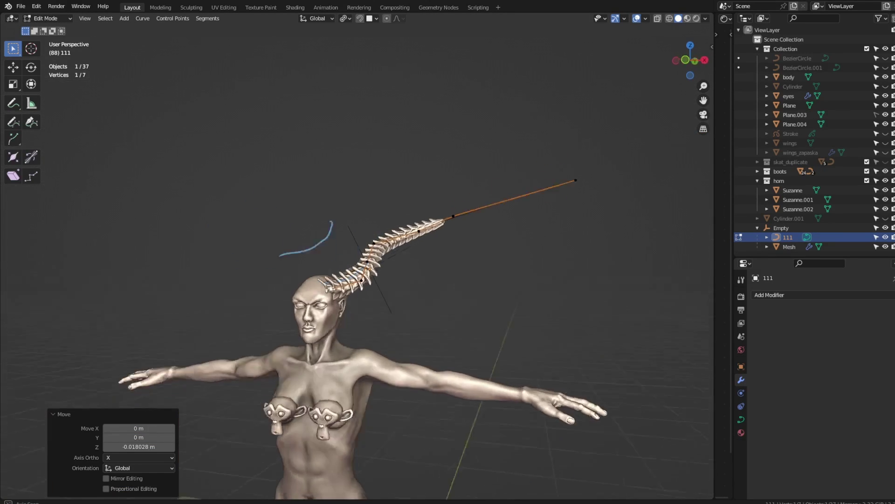
key("Tab")
key("alt+a")
- Orbit round to the figure's front and keep the viewport in Object Mode
middle_click_drag(356, 252, 450, 252)
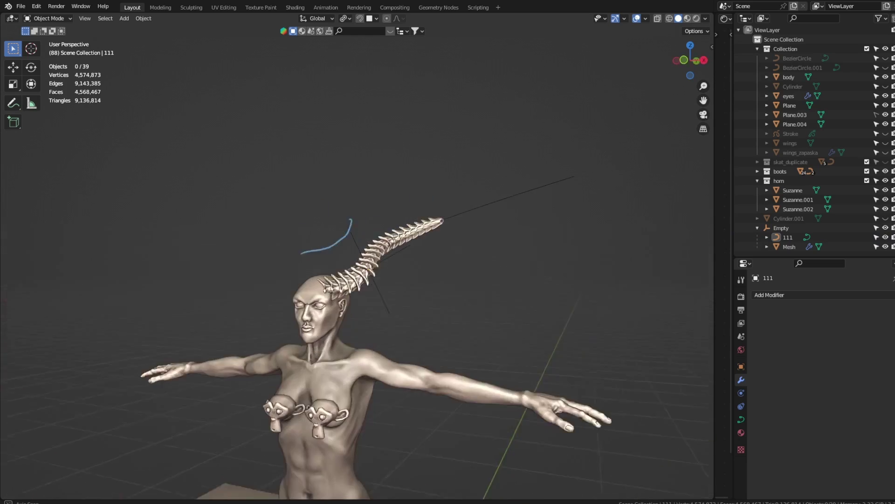
middle_click_drag(357, 252, 450, 224)
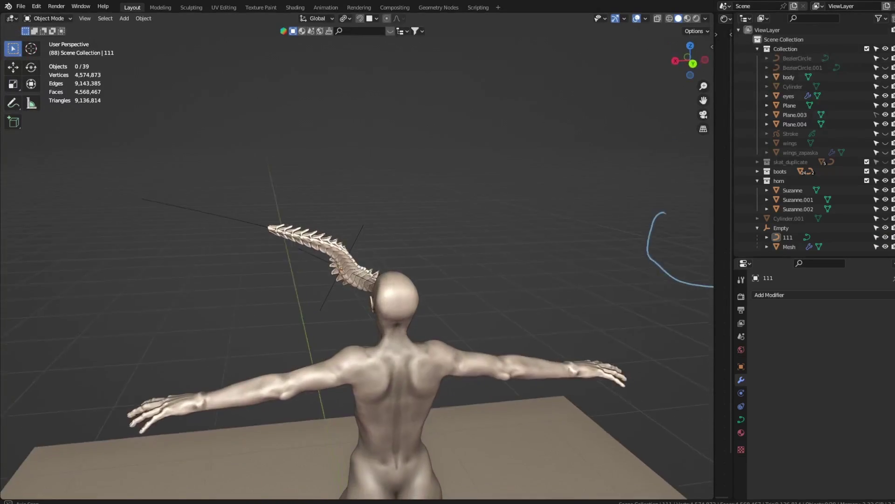
middle_click_drag(357, 252, 478, 261)
scroll(357, 252, "down", 4)
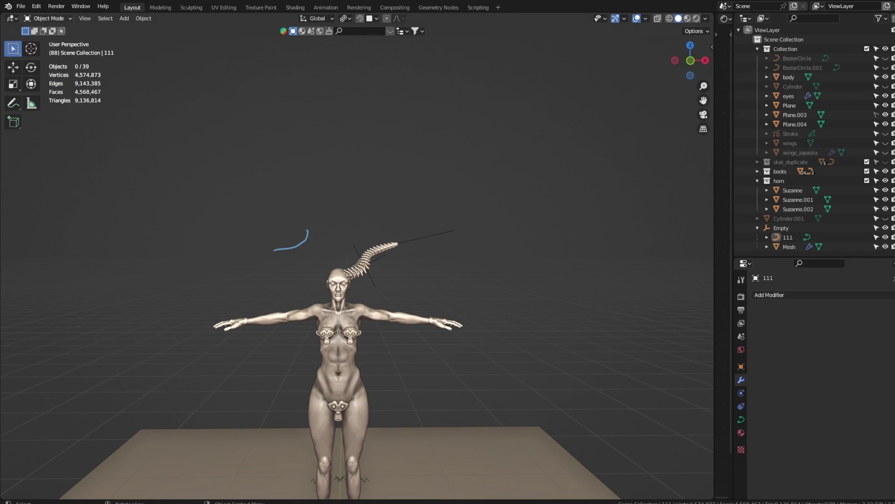
left_click(48, 18)
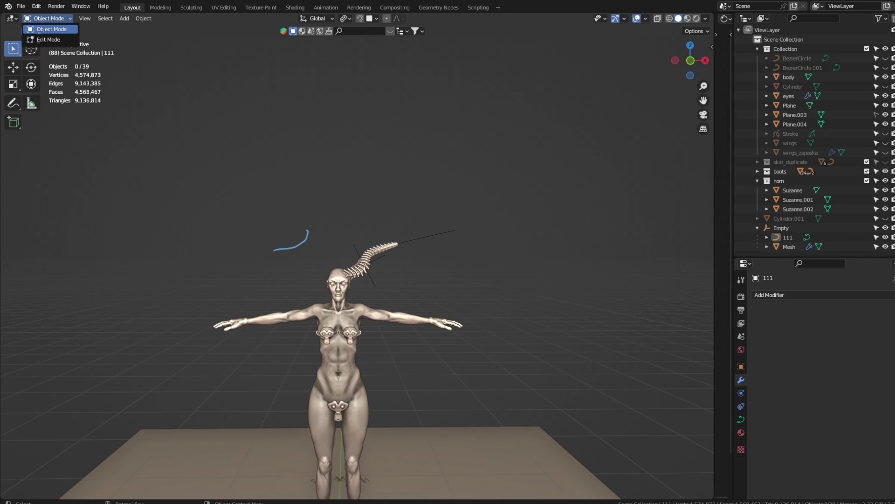
left_click(50, 29)
- Handwrite 'Thanks' above the figure with the Annotate tool
left_click(13, 103)
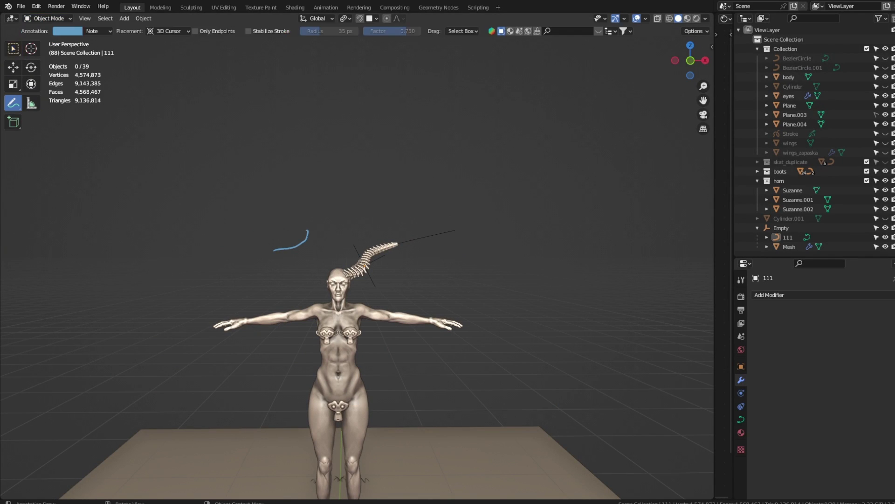
left_click_drag(286, 133, 313, 219)
left_click_drag(260, 153, 387, 188)
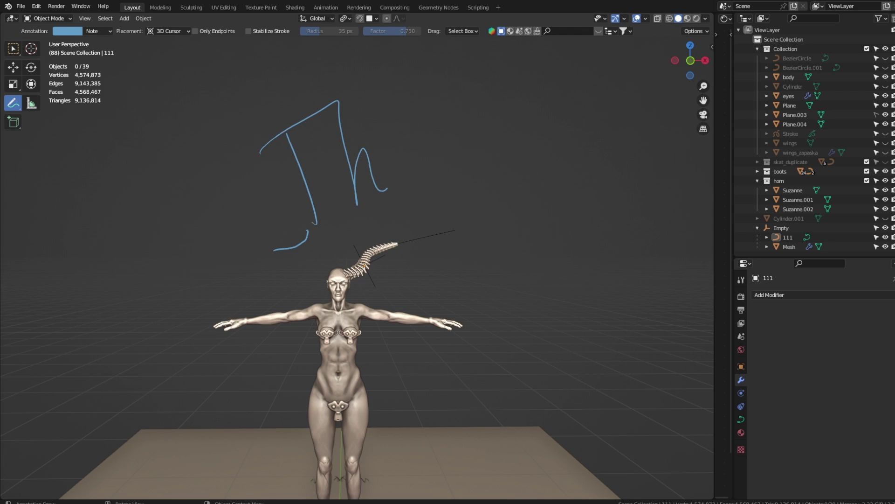
left_click_drag(405, 136, 427, 177)
left_click_drag(426, 120, 476, 167)
left_click_drag(473, 106, 496, 172)
left_click_drag(504, 99, 512, 164)
left_click_drag(558, 120, 554, 184)
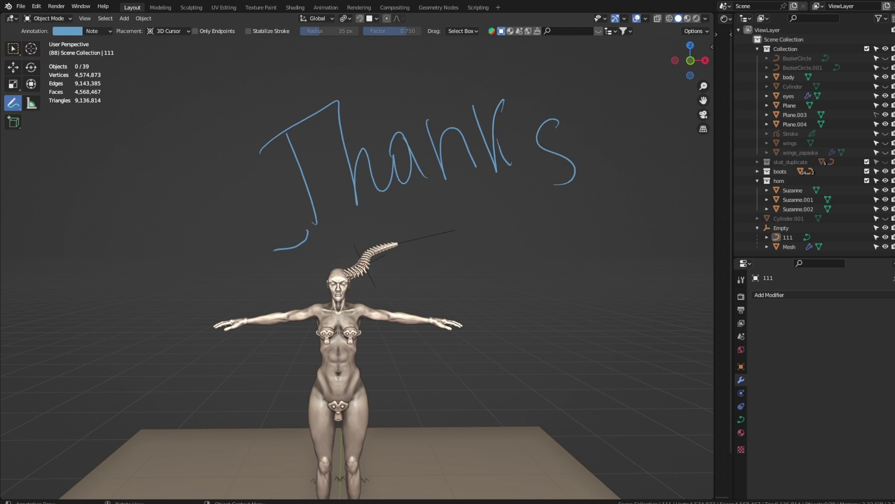
- Draw a curved downward stroke right of the figure, then zoom and orbit to review
left_click_drag(590, 235, 588, 340)
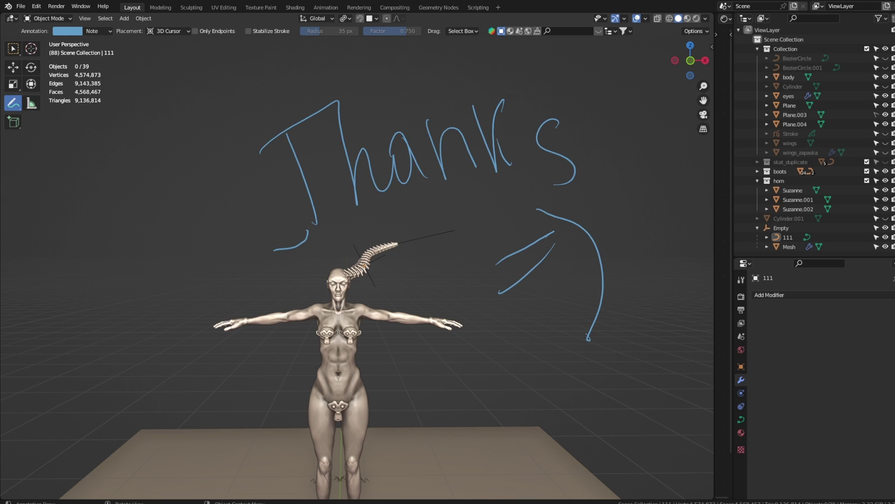
scroll(357, 262, "up", 2)
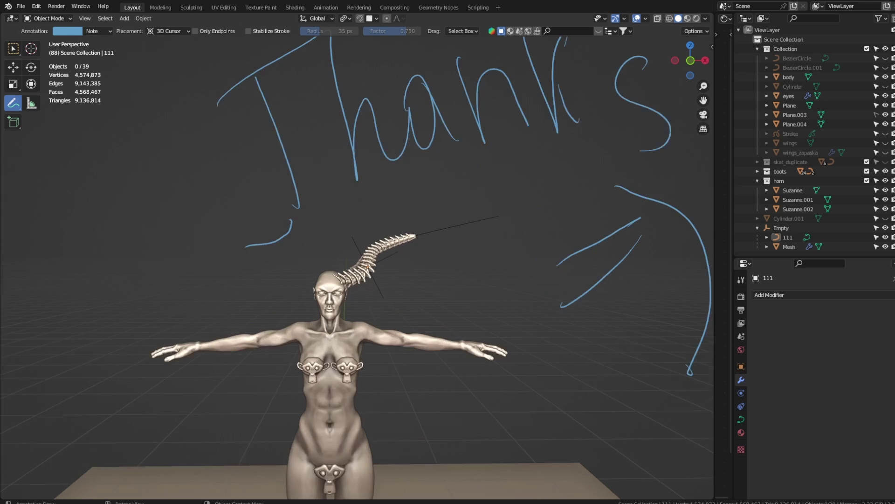
scroll(357, 262, "up", 2)
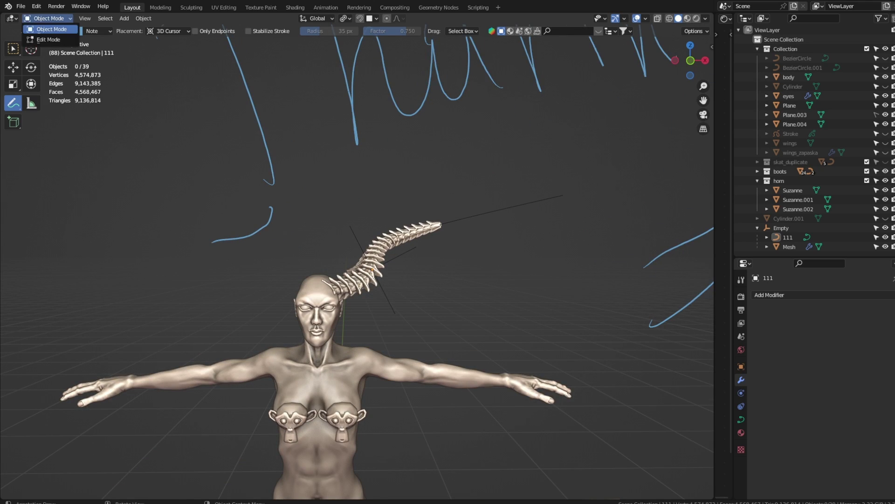
scroll(358, 261, "up", 2)
scroll(358, 262, "down", 6)
scroll(357, 262, "down", 1)
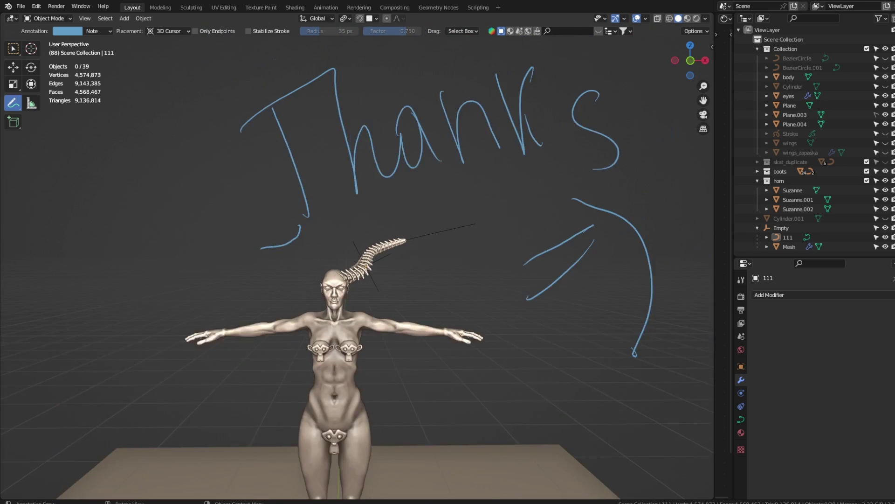
scroll(358, 261, "up", 7)
scroll(357, 261, "up", 2)
mouse_move(357, 261)
middle_mouse_down()
mouse_move(490, 252)
mouse_move(363, 262)
middle_mouse_up()
scroll(357, 261, "down", 3)
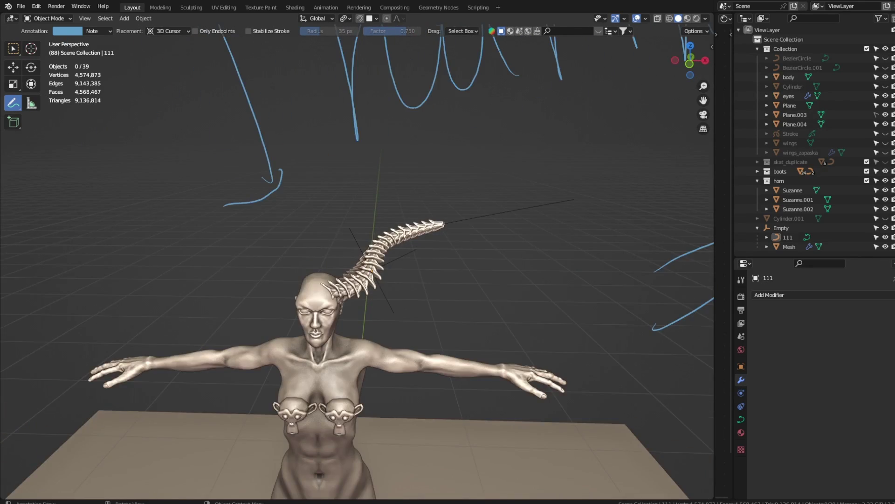